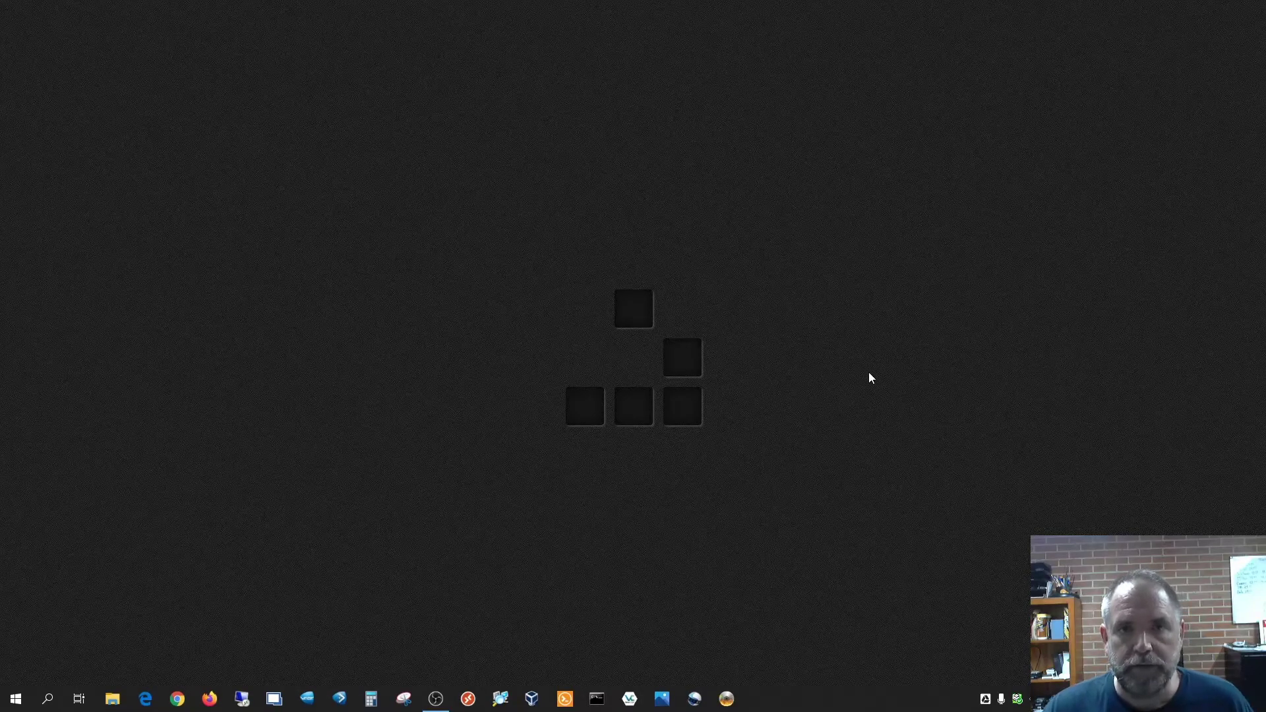
Step: Launch Microsoft Edge and go to the Google site
left_click(145, 698)
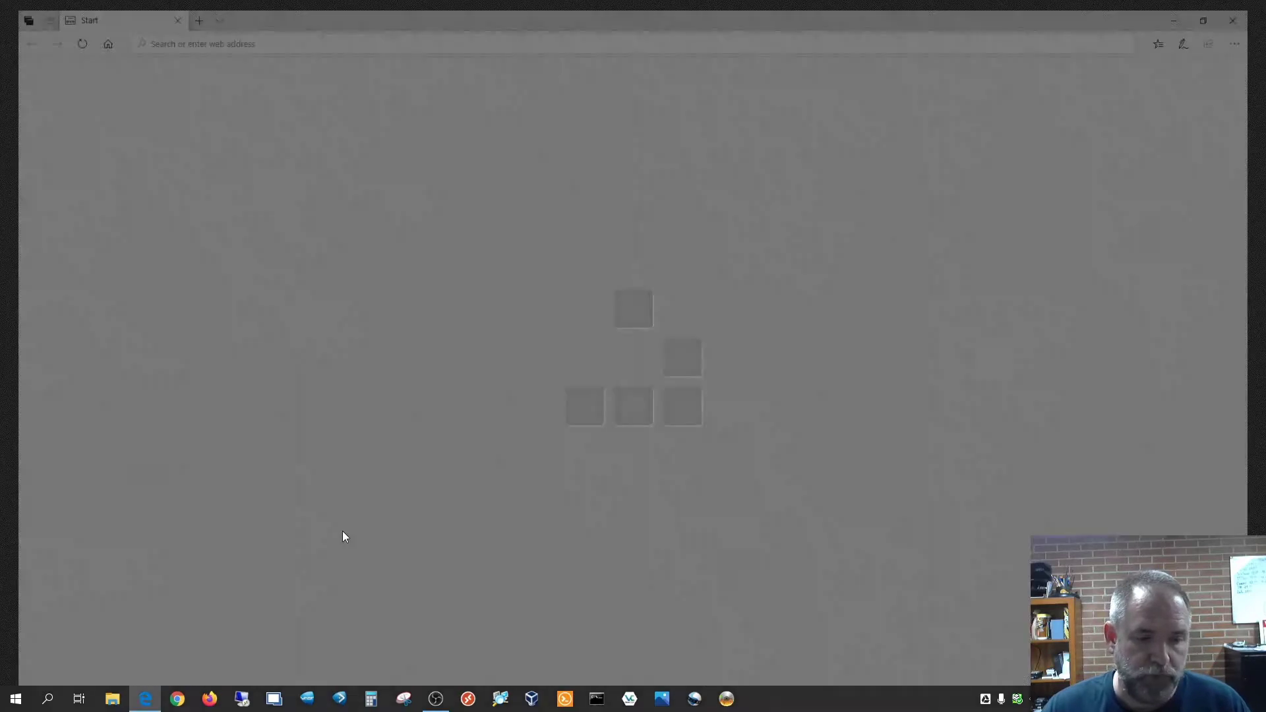
left_click(402, 32)
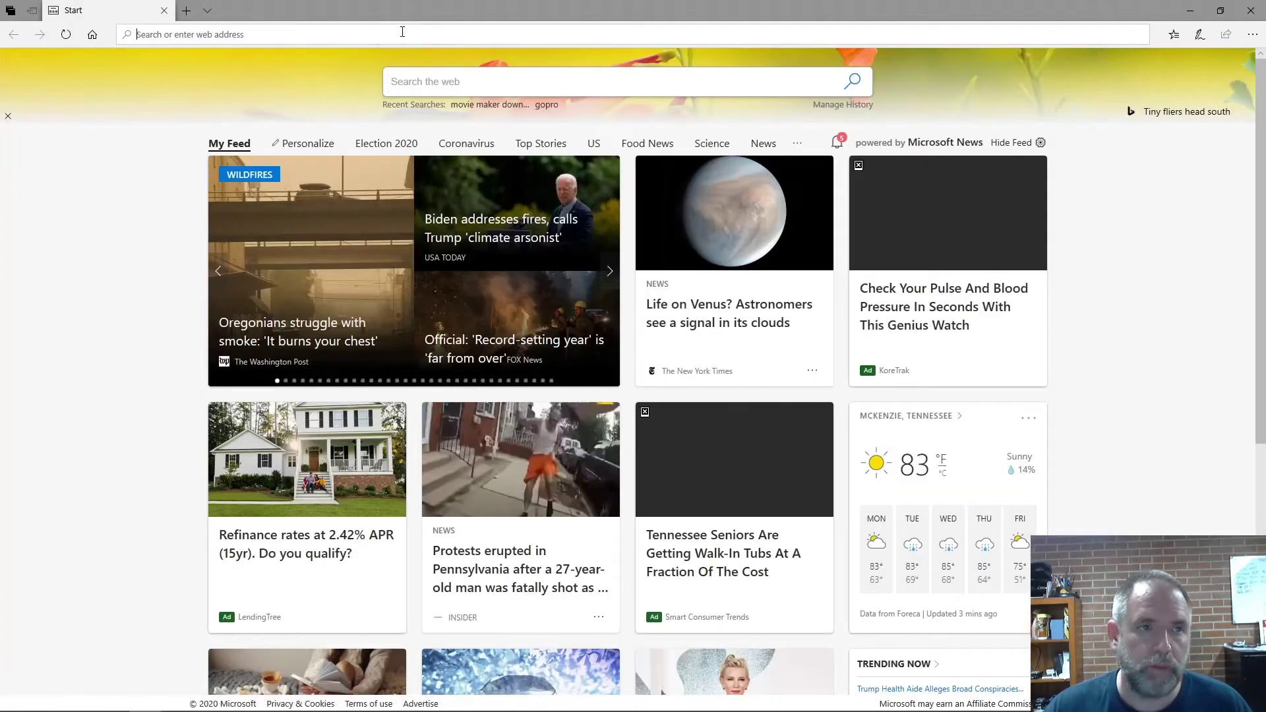
type("google.")
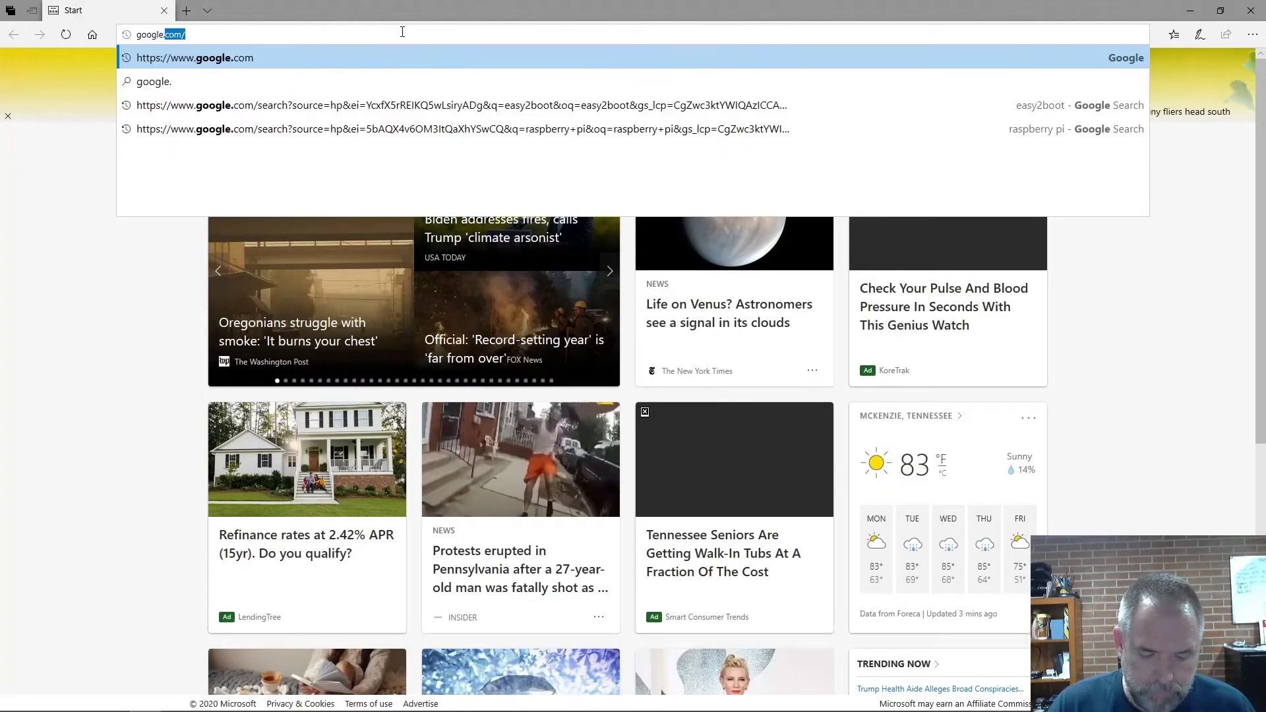
key("Return")
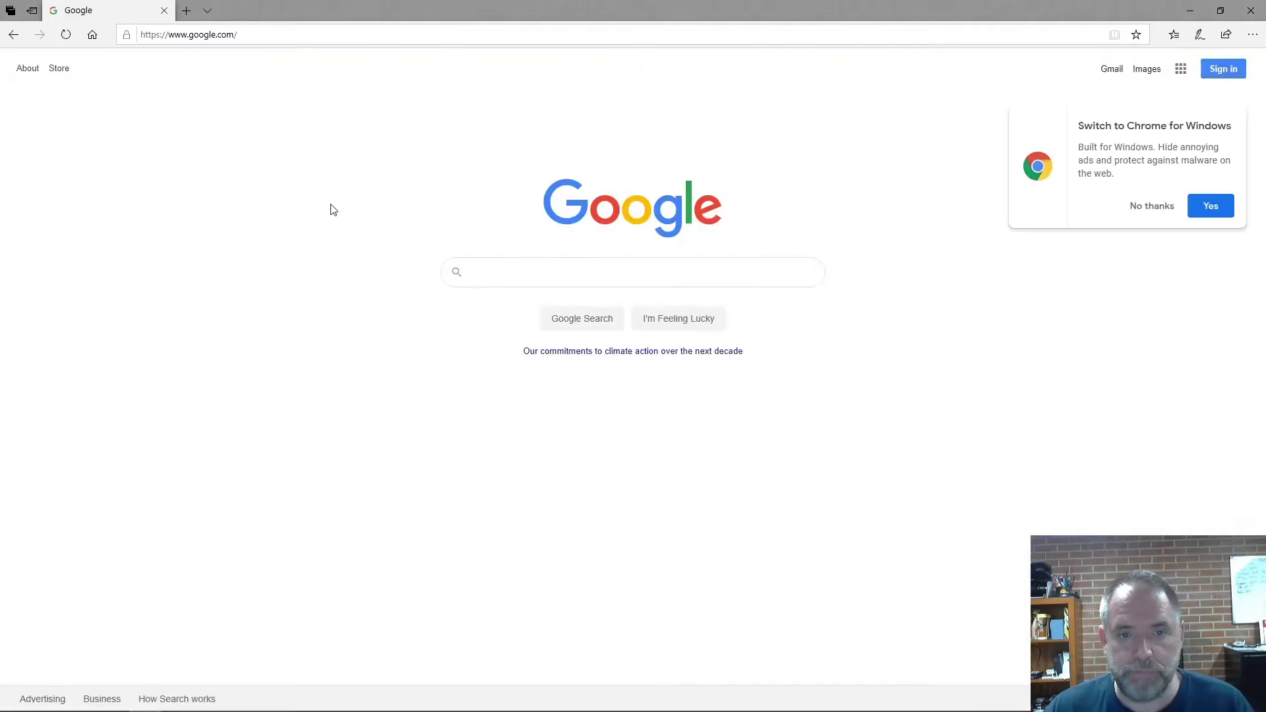
Step: Search Google for 'easy2boot'
left_click(597, 269)
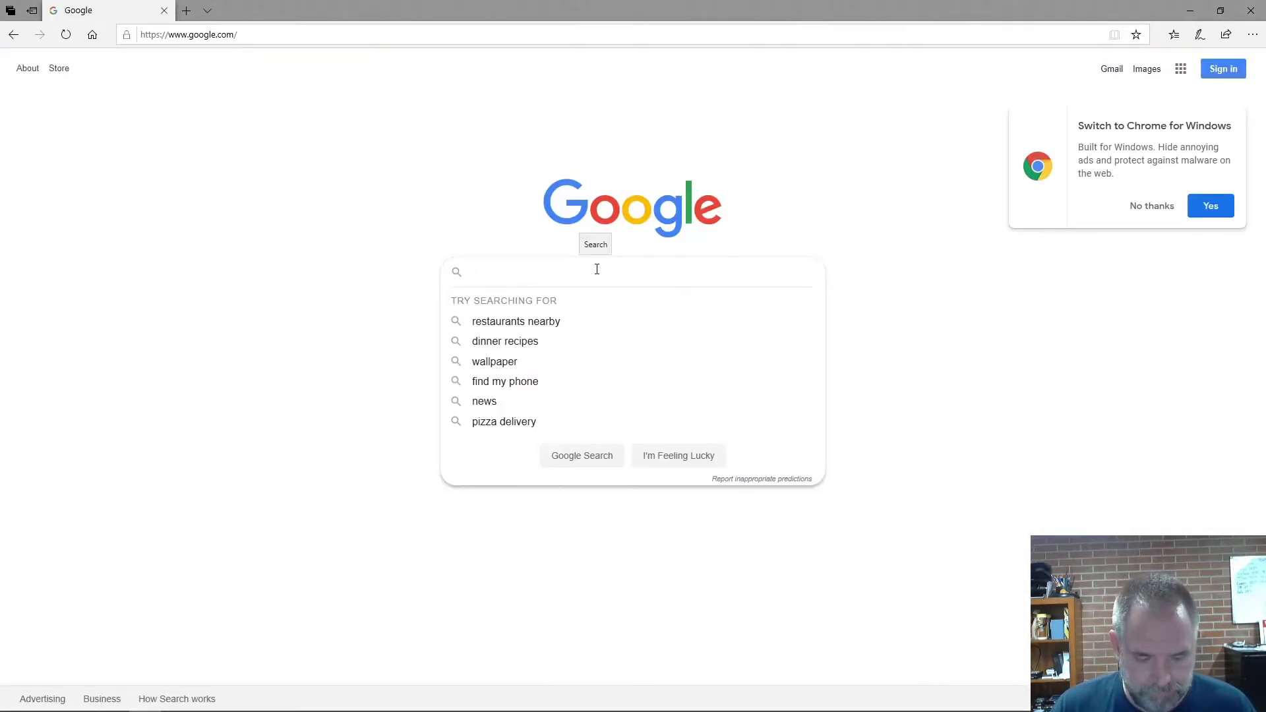
type("easy2boo")
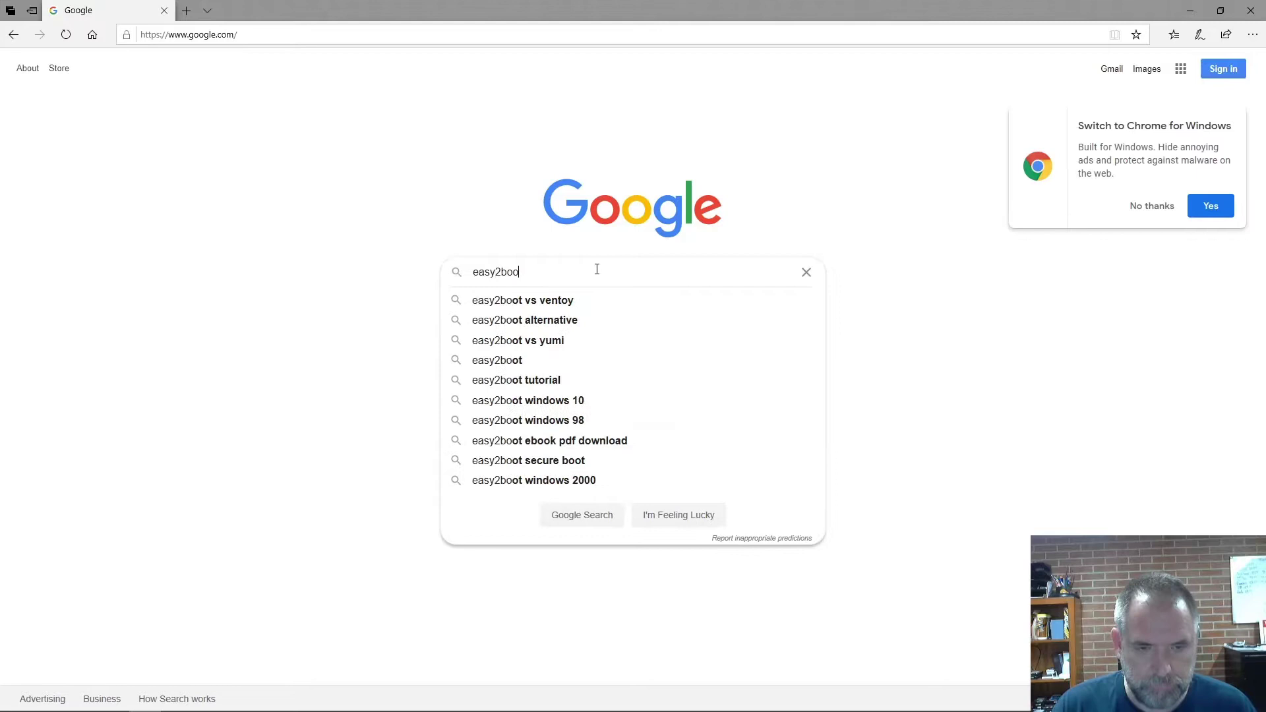
type("t")
key("Return")
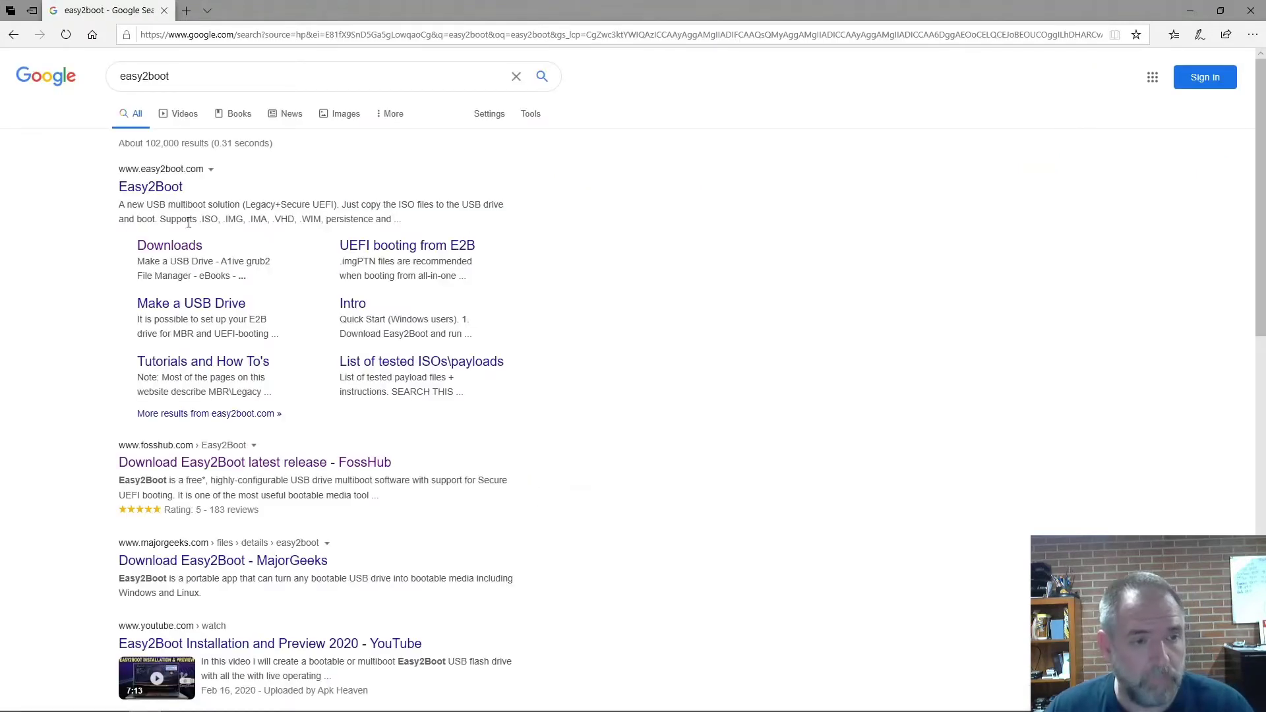
Step: Open the easy2boot.com Downloads page and follow its E2B Downloads link to FossHub
left_click(148, 246)
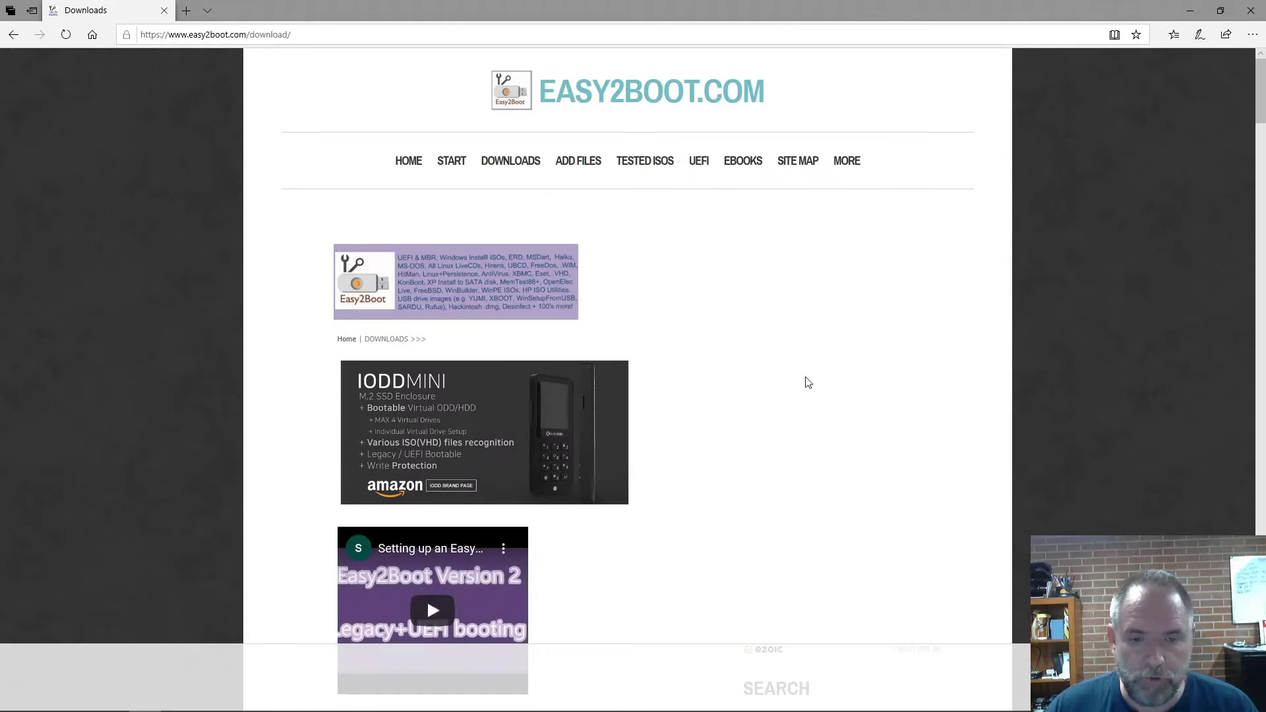
scroll(666, 433, "down", 6)
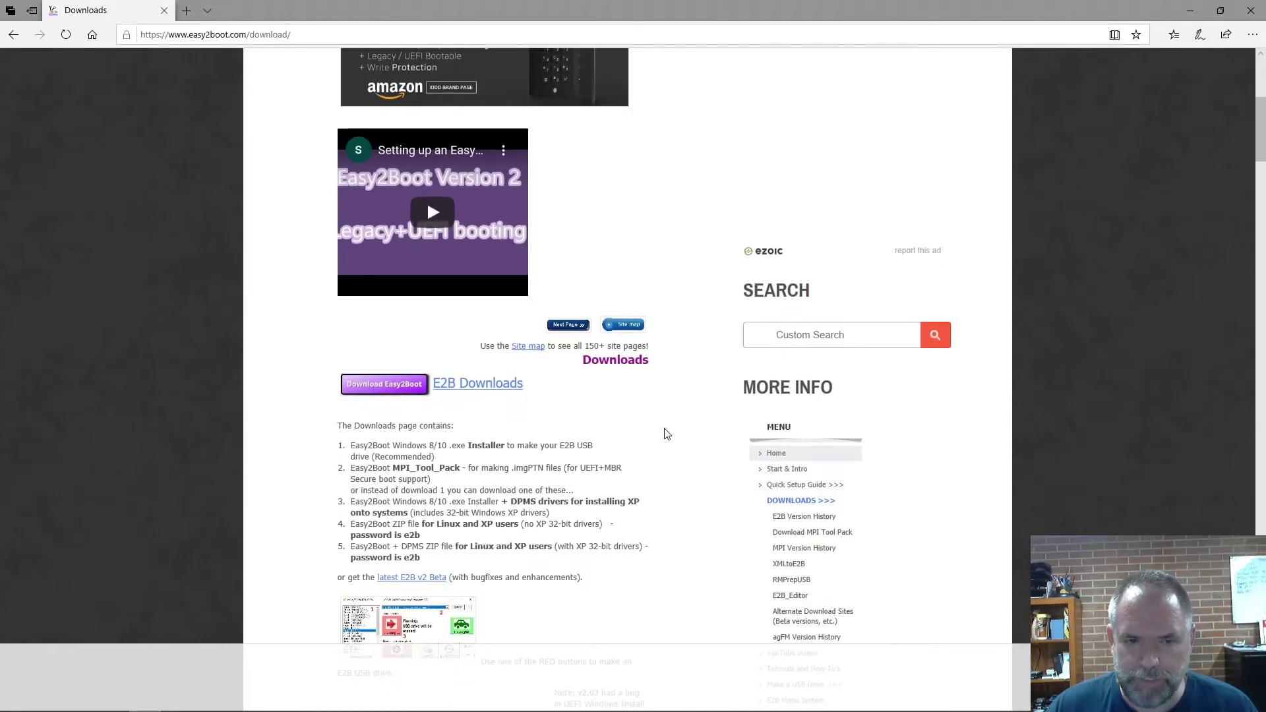
scroll(666, 433, "down", 3)
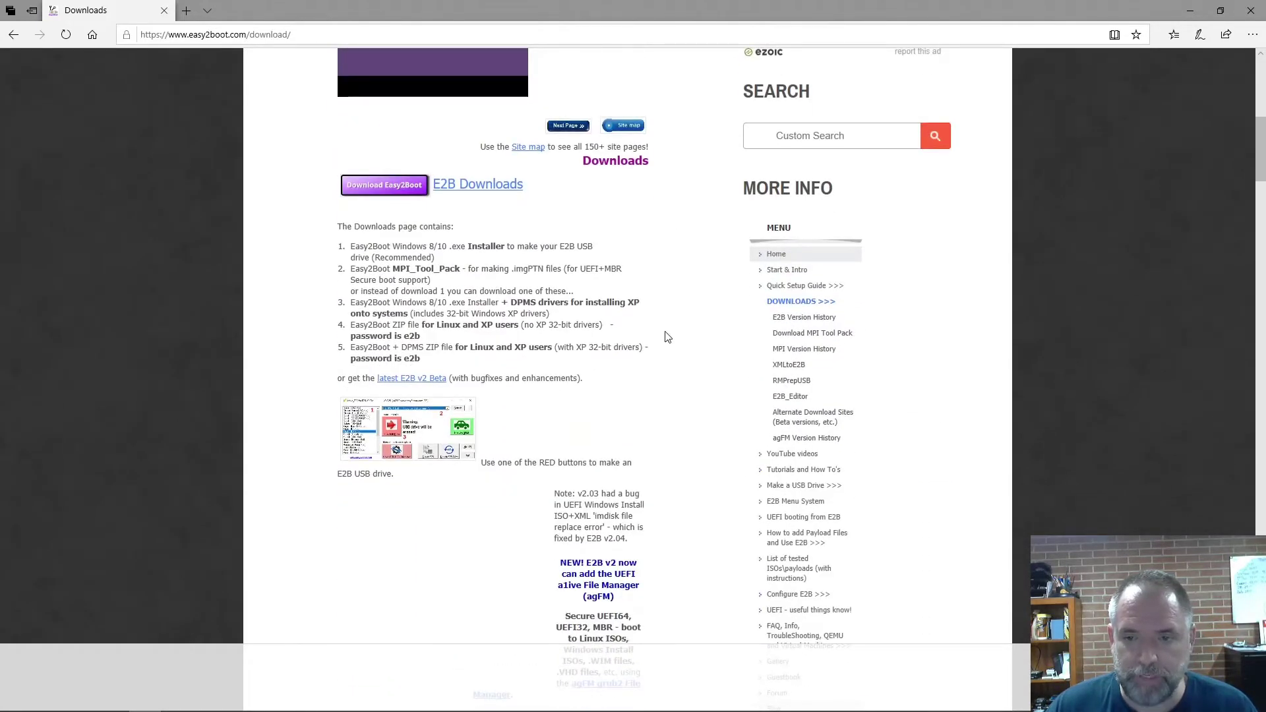
scroll(655, 413, "down", 6)
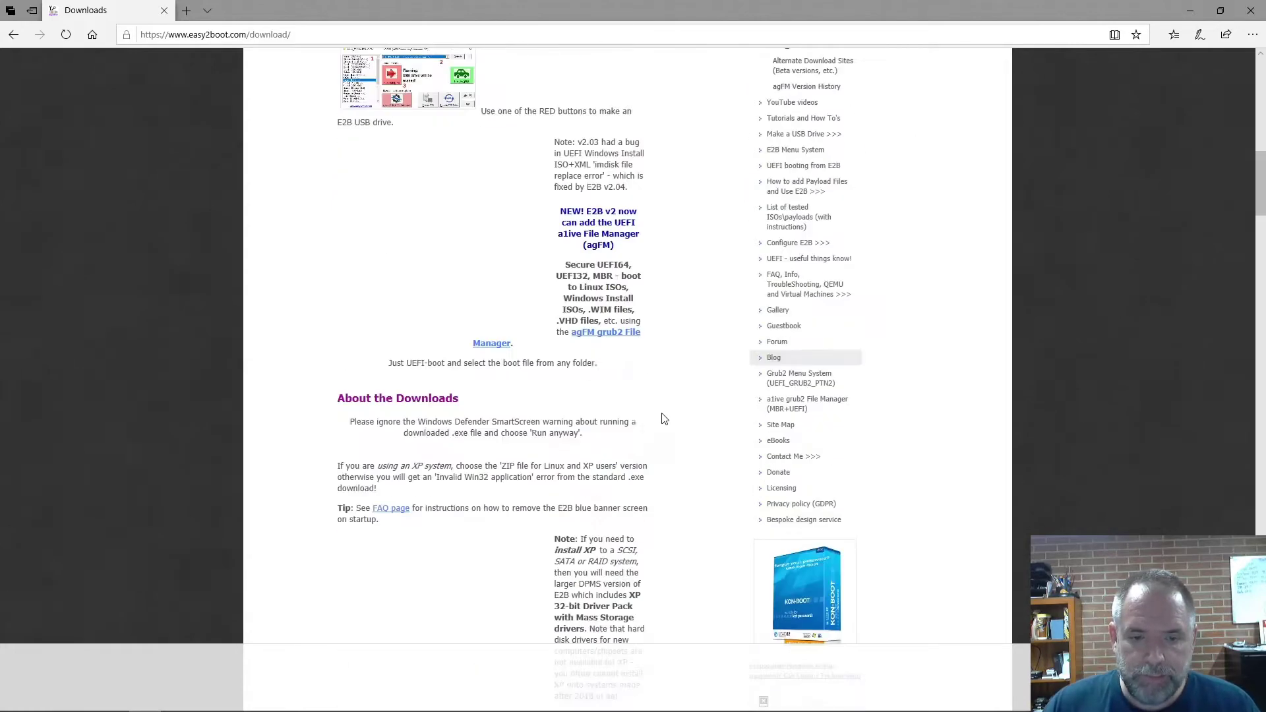
scroll(666, 412, "up", 2)
scroll(671, 408, "up", 1)
scroll(670, 407, "down", 1)
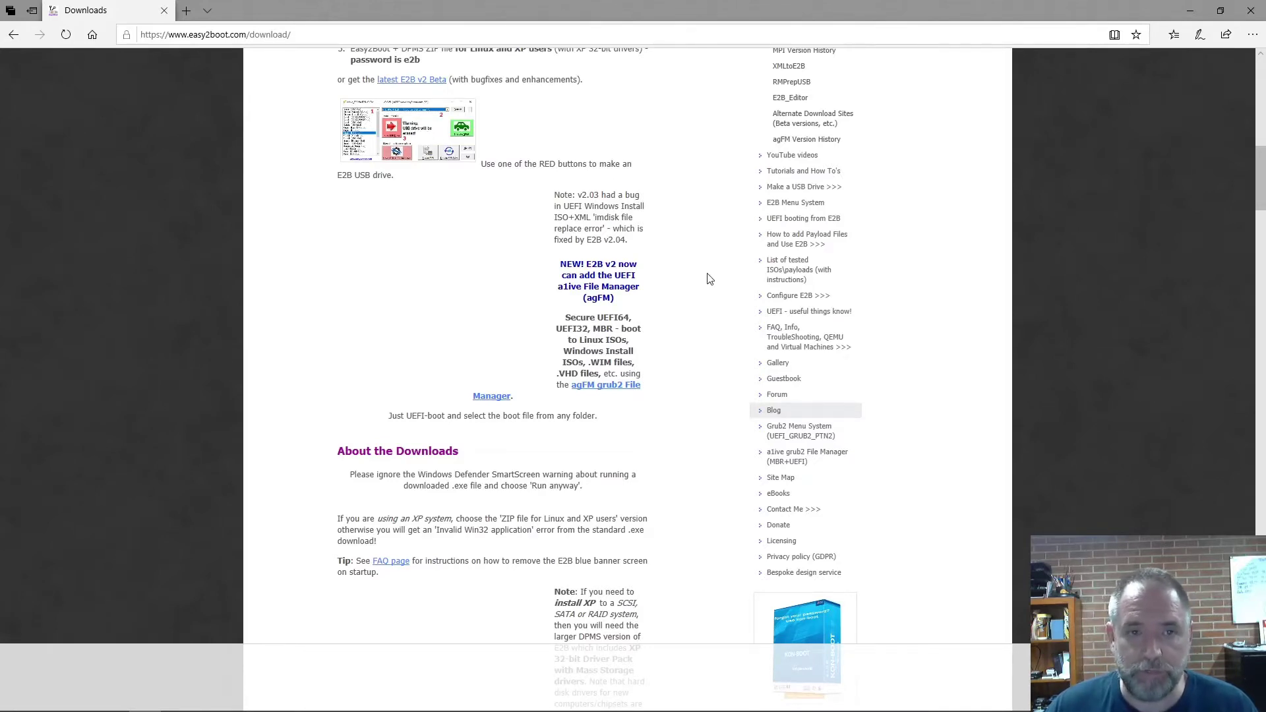
scroll(709, 280, "up", 6)
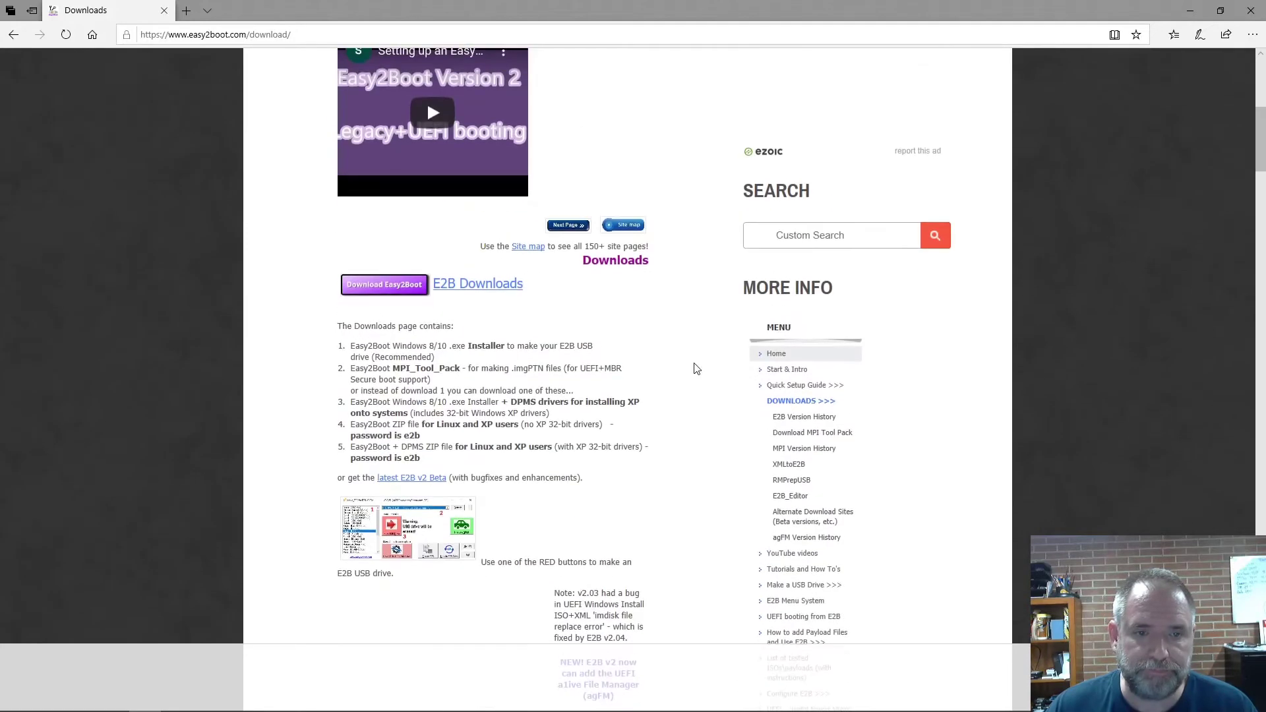
left_click(502, 280)
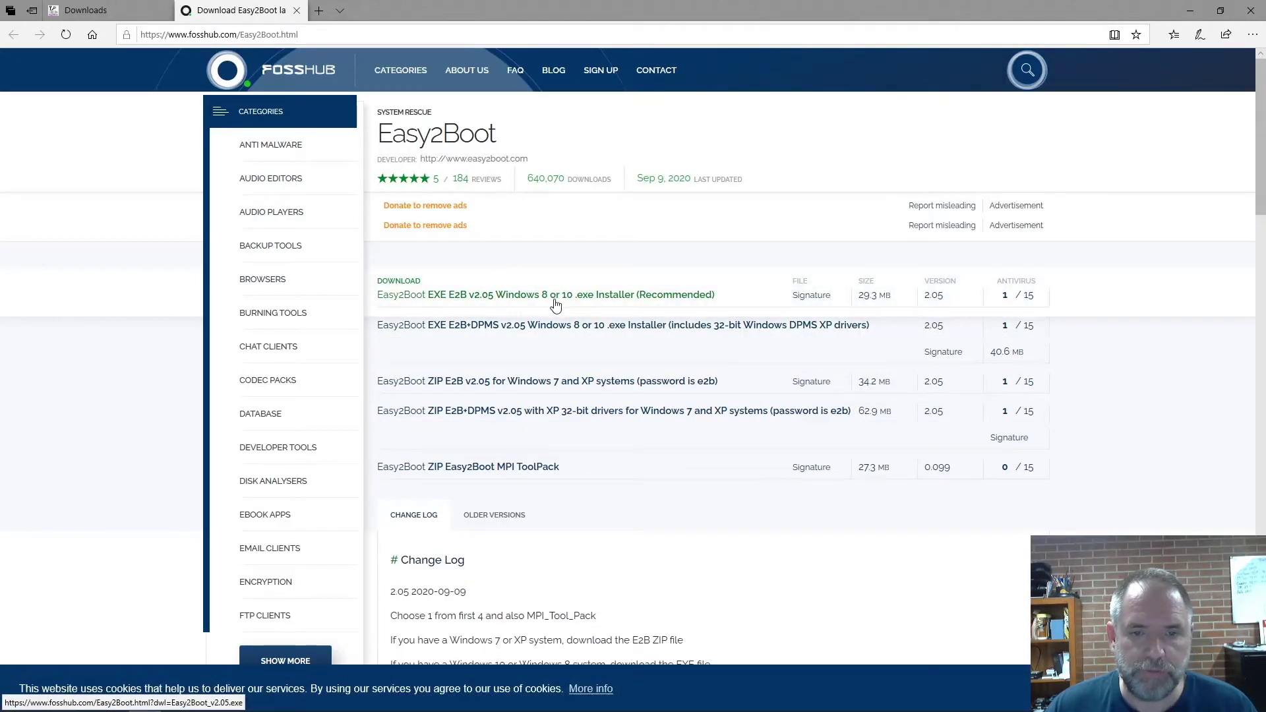
Step: Download and run the v2.05 Windows installer past SmartScreen, extracting Easy2Boot to the desktop folder
left_click(617, 298)
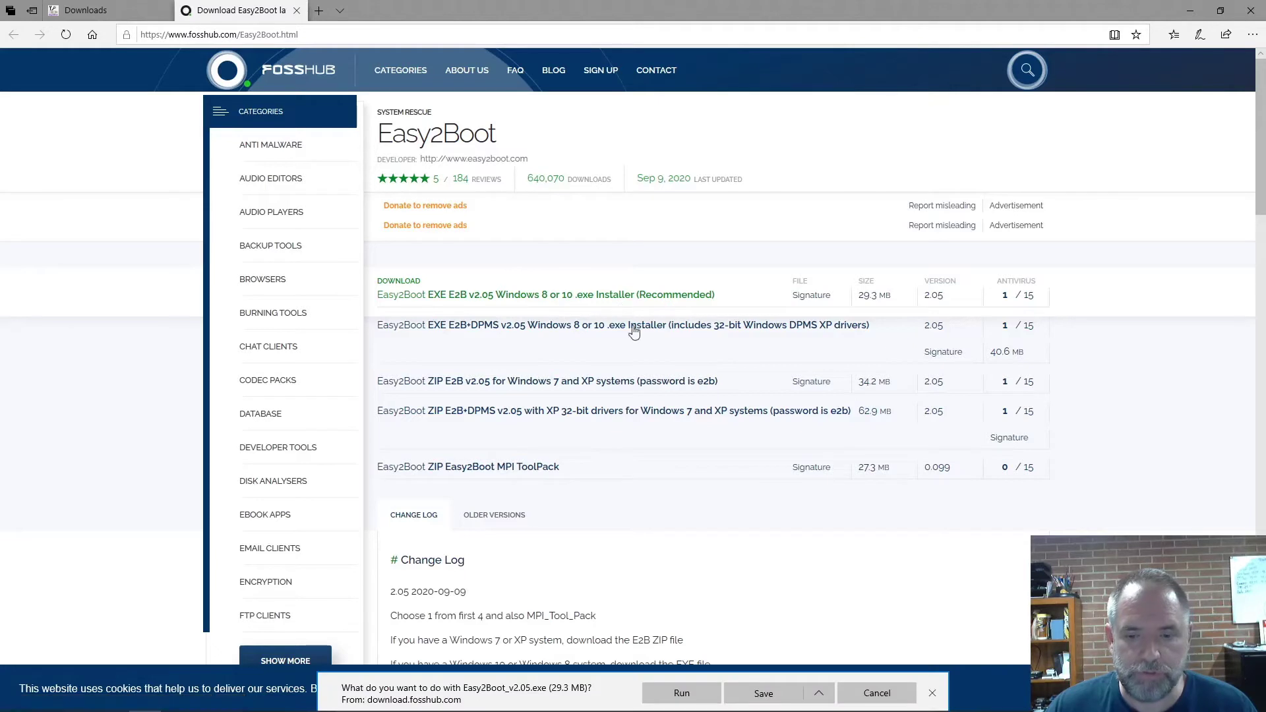
left_click(696, 694)
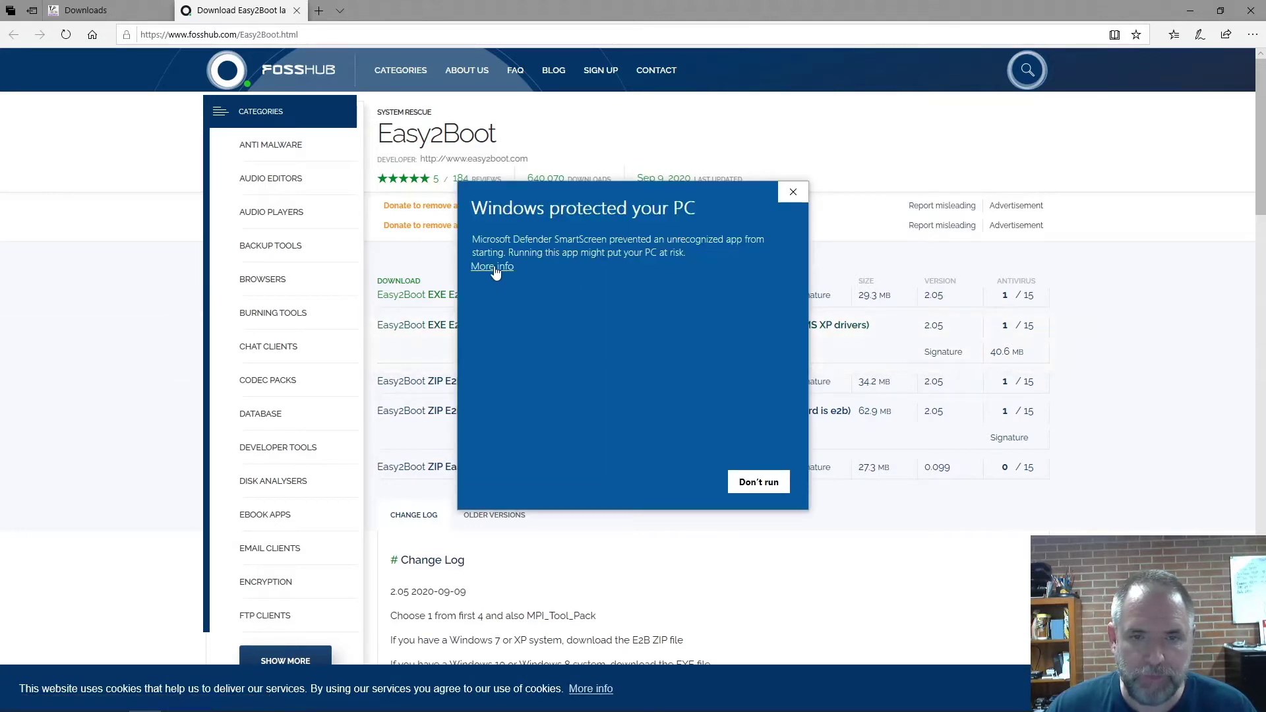
left_click(496, 267)
left_click(679, 482)
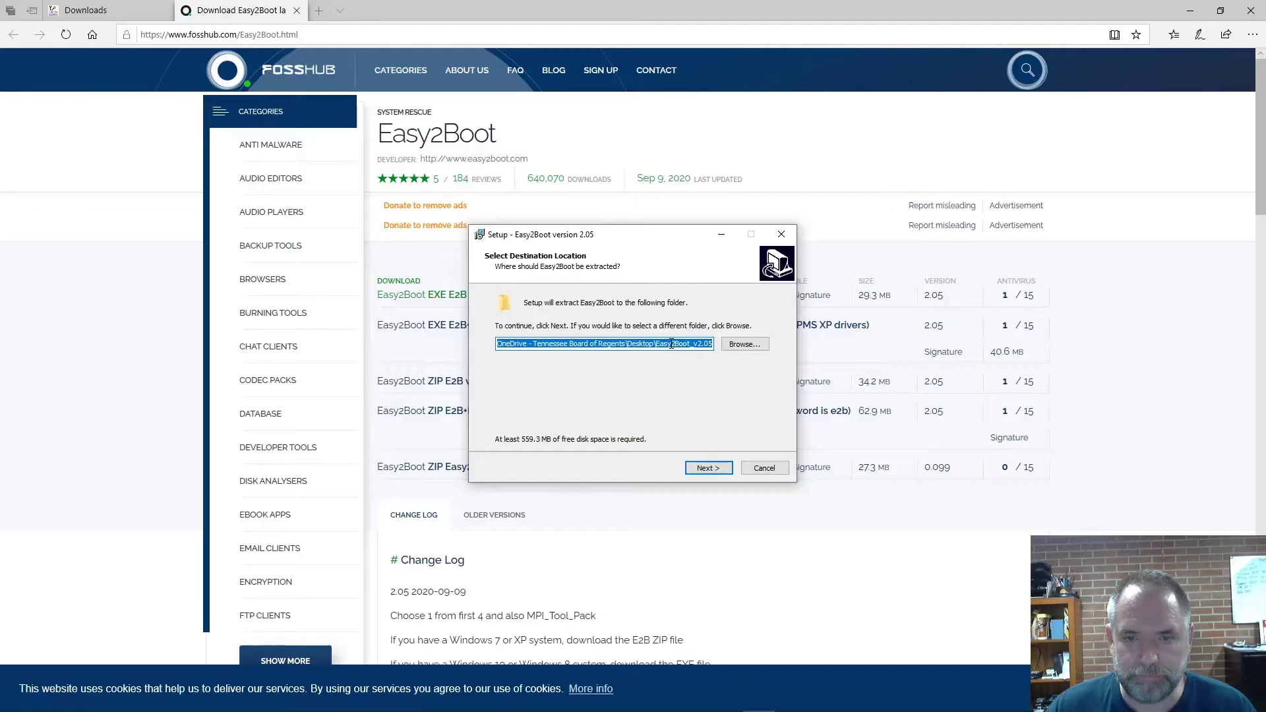
left_click(709, 470)
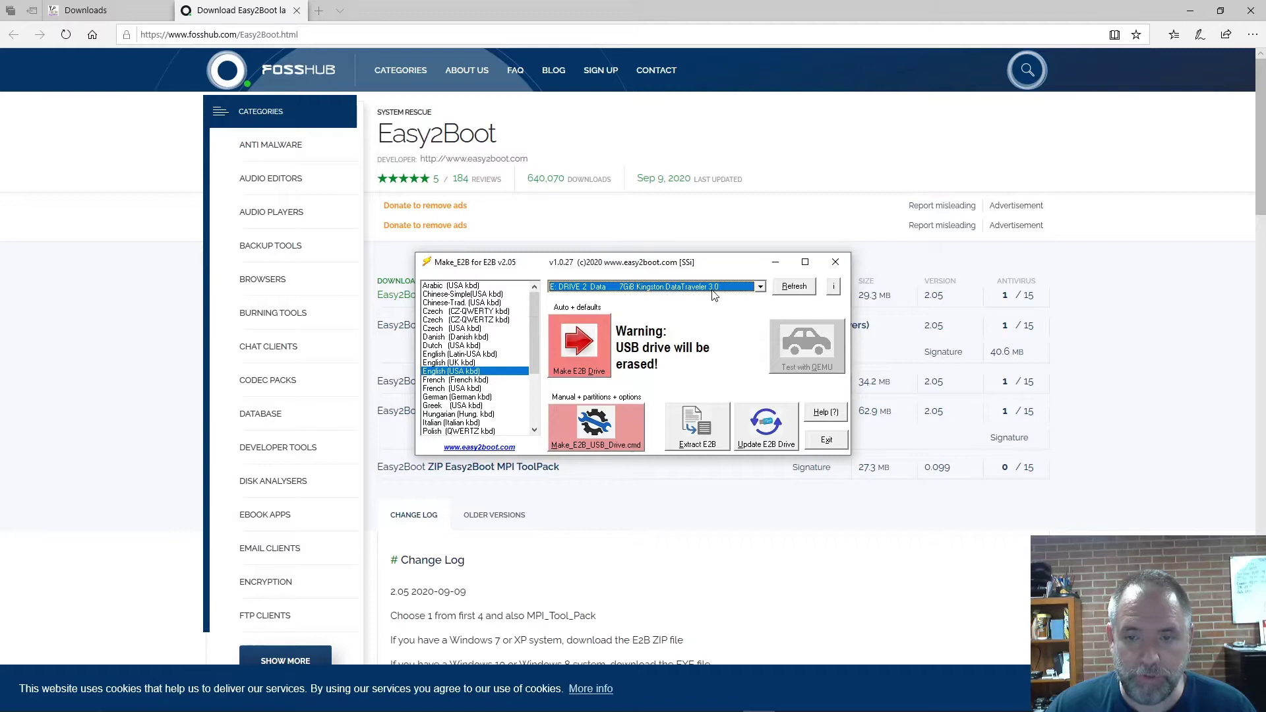
Step: Keep the English (USA kbd) layout and start Make E2B Drive with defaults
left_click(460, 372)
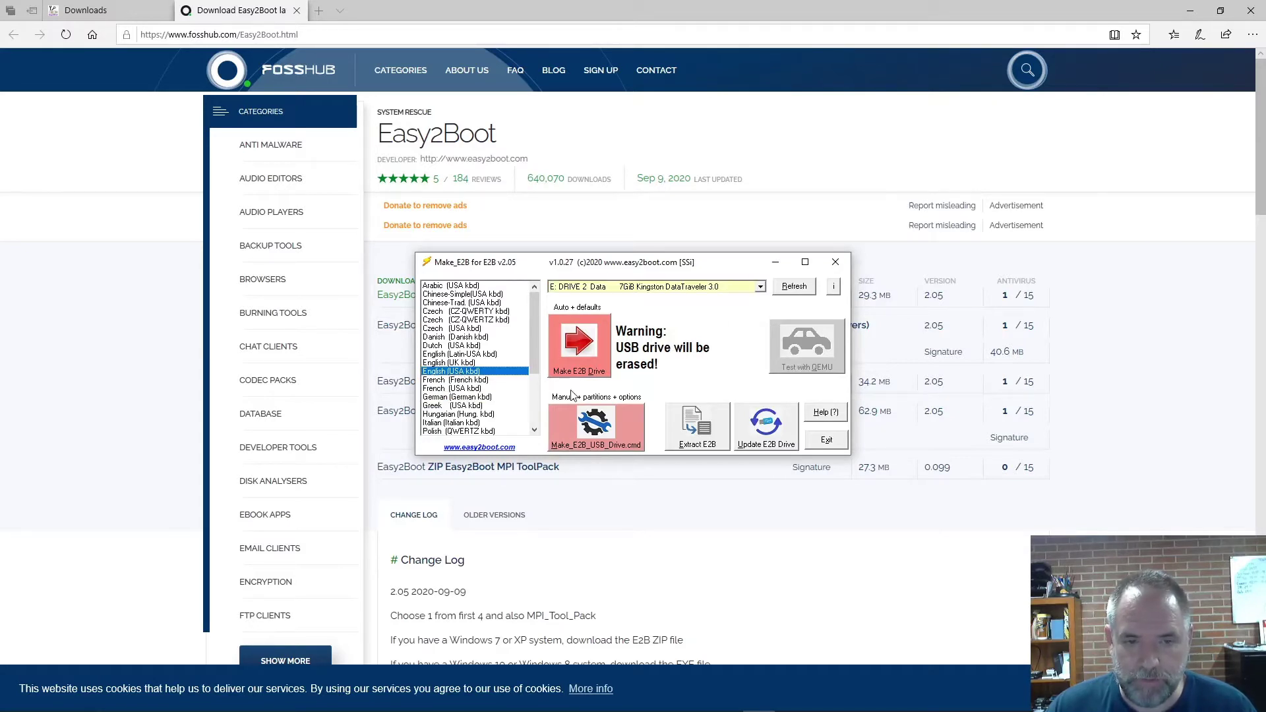
left_click(575, 344)
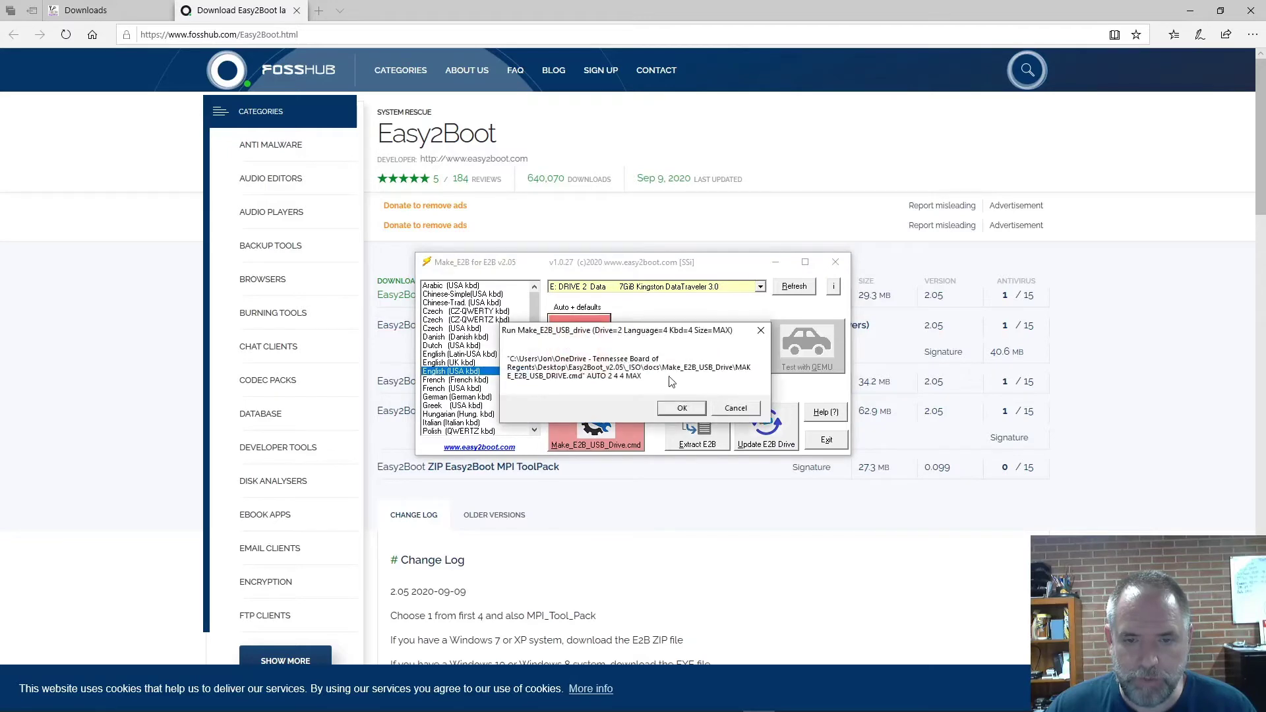
Step: Confirm the drive-making script, approve erasing the Kingston drive, and close all Edge tabs
left_click(673, 400)
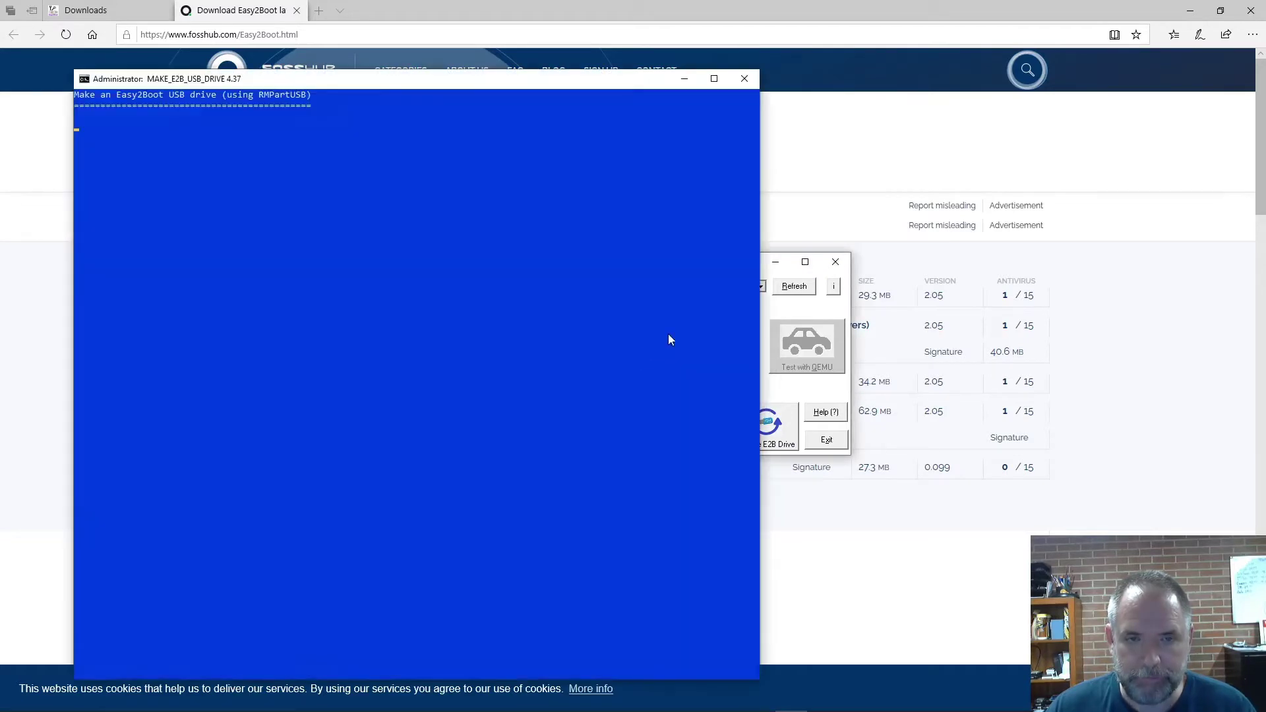
left_click_drag(404, 87, 587, 51)
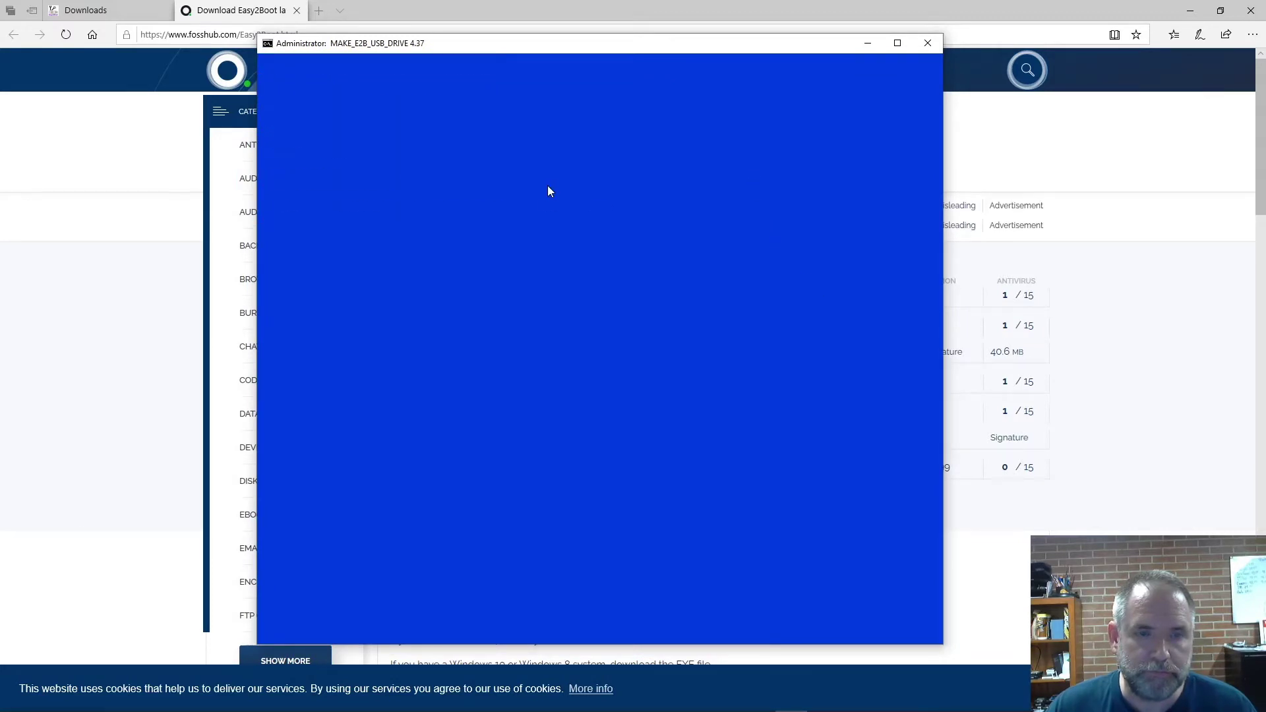
left_click_drag(560, 49, 627, 53)
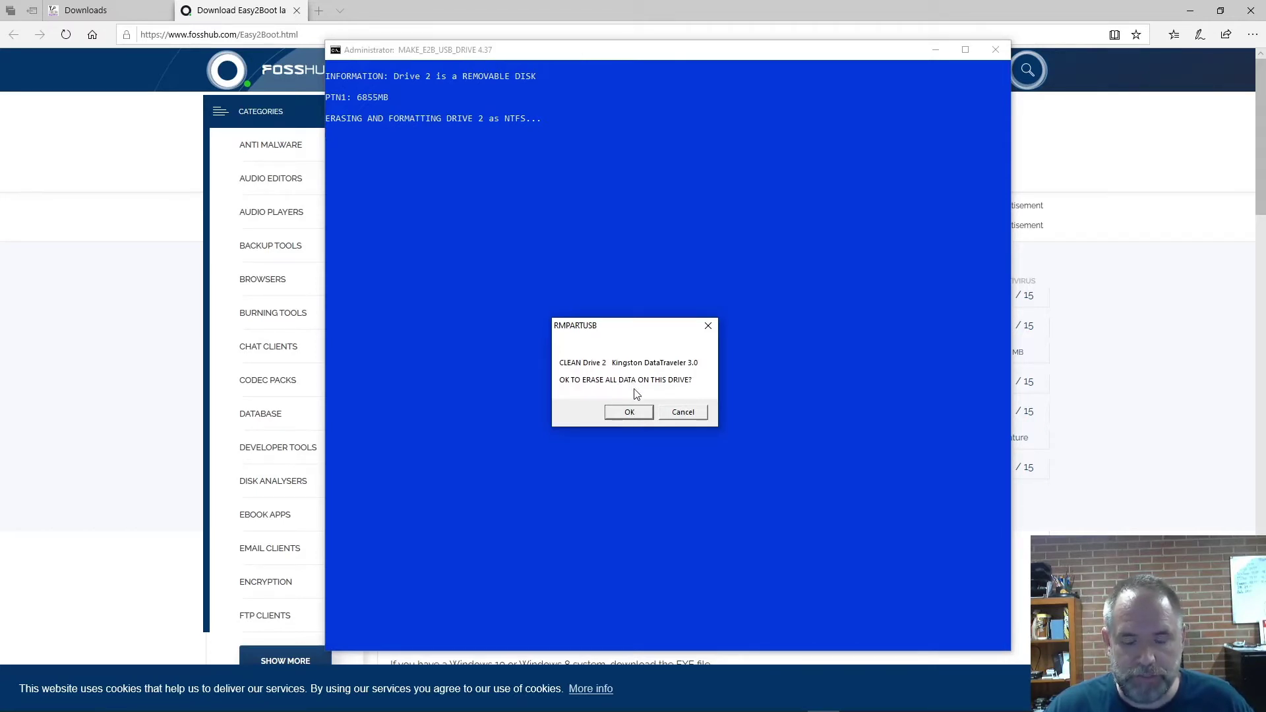
left_click(630, 412)
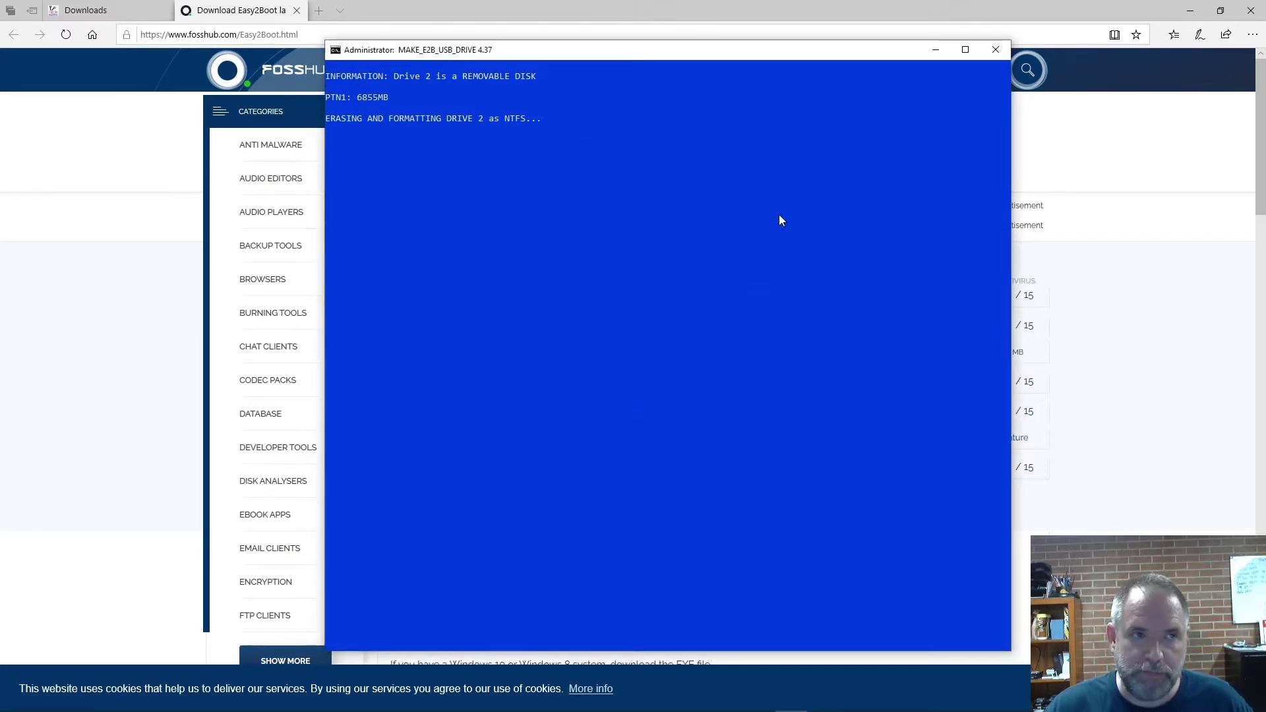
left_click(1251, 11)
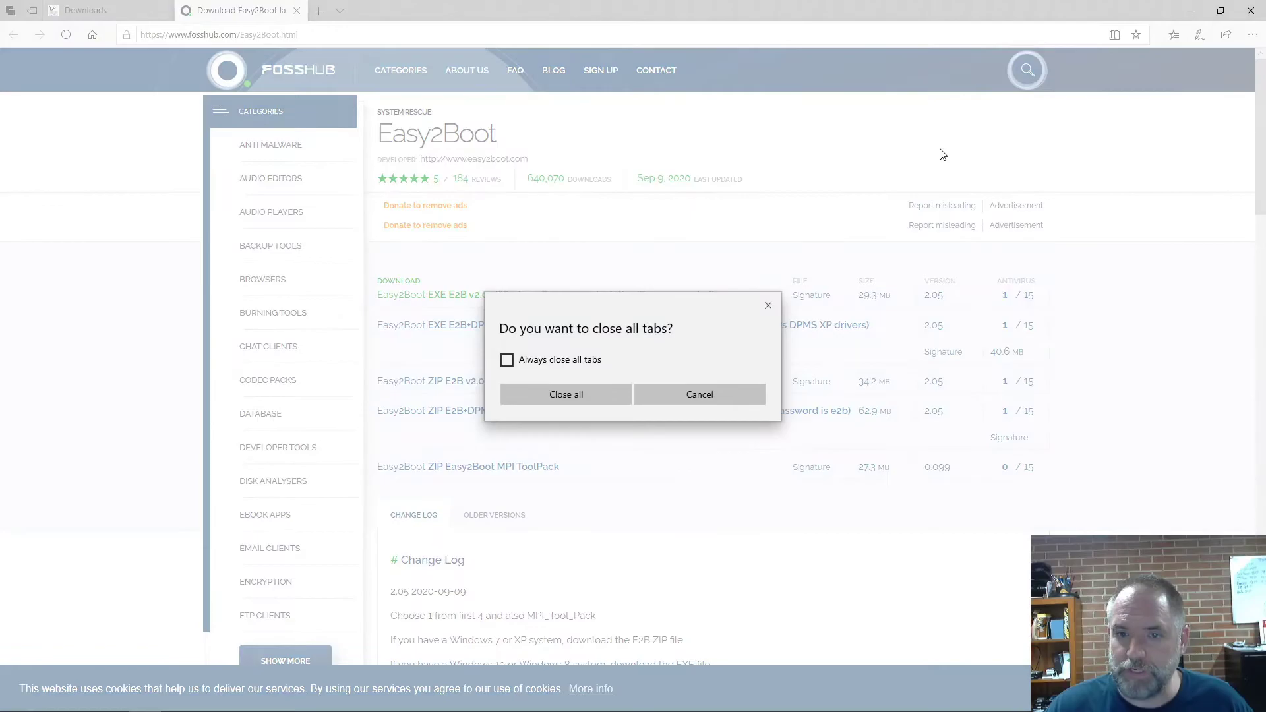
left_click(593, 394)
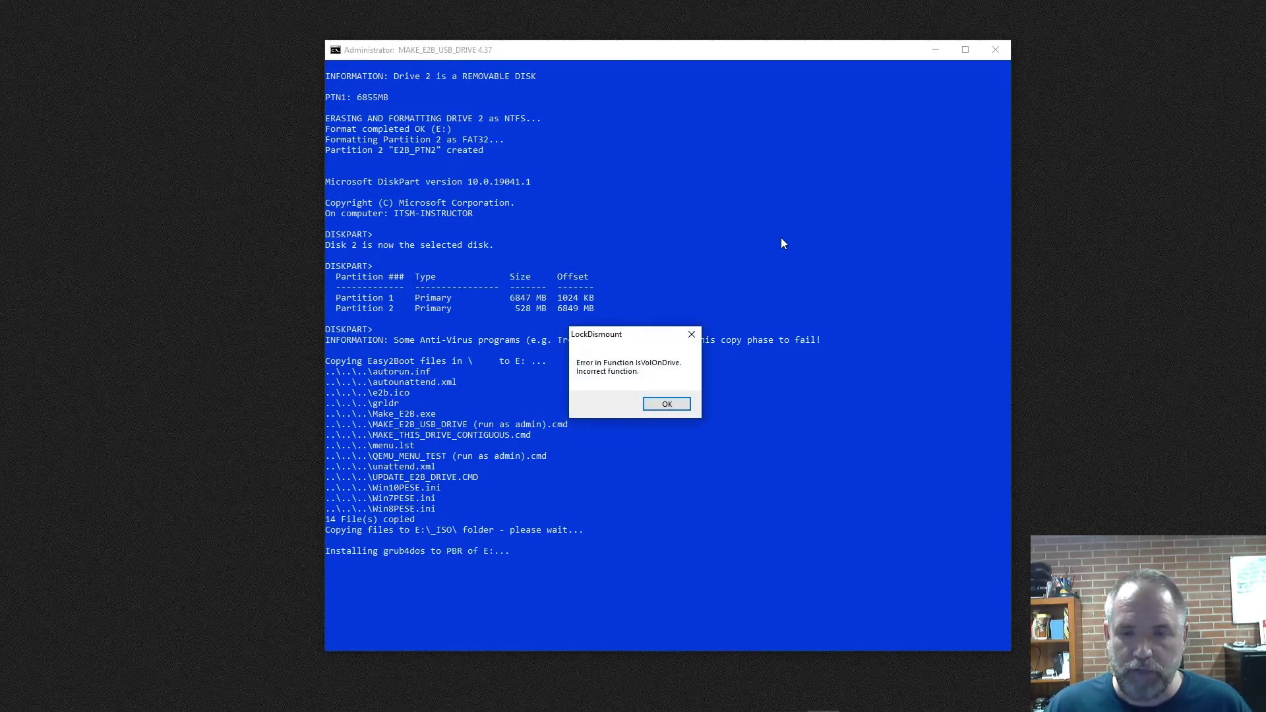
Step: Dismiss the LockDismount error and answer y to add the agFM UEFI boot files
left_click(667, 404)
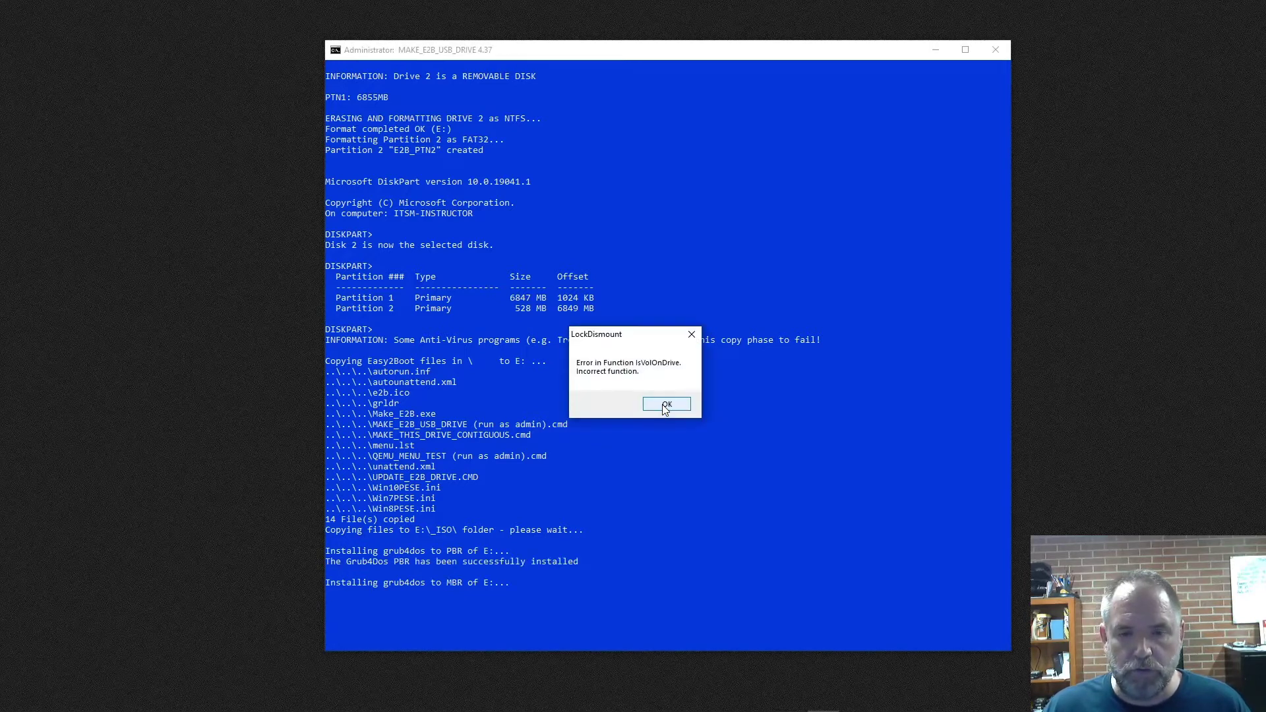
left_click(666, 403)
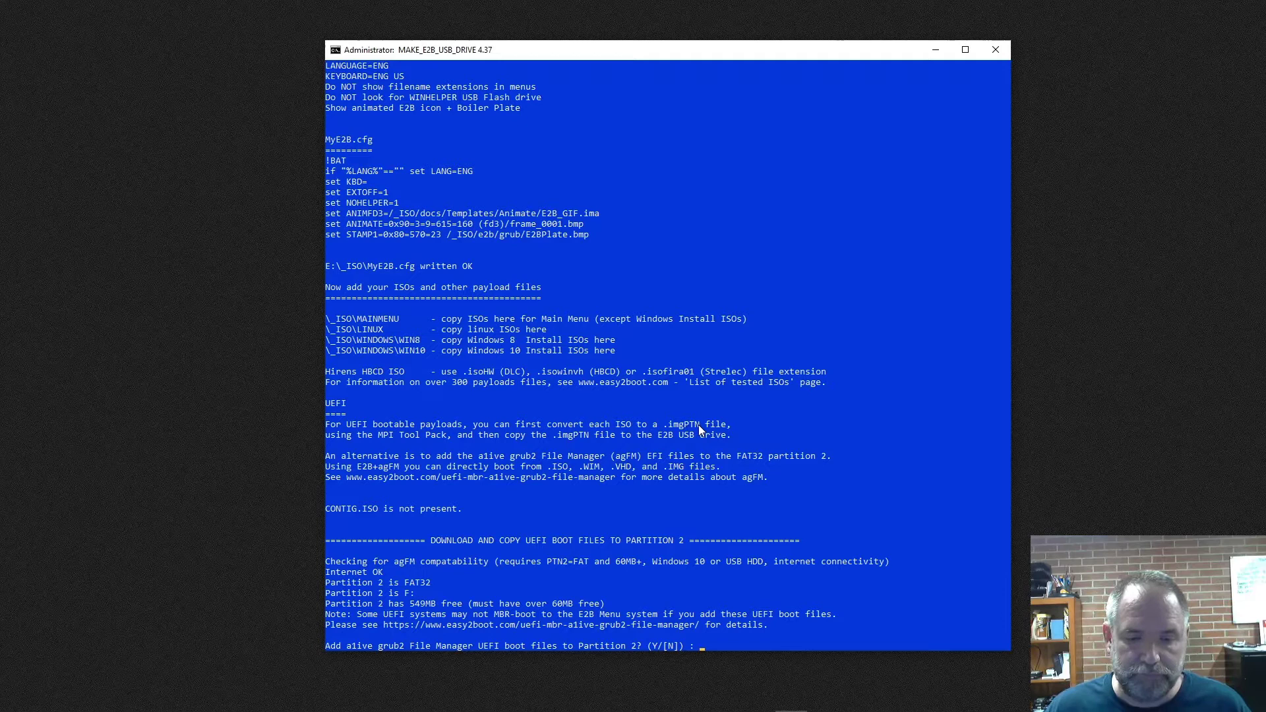
type("y")
key("Return")
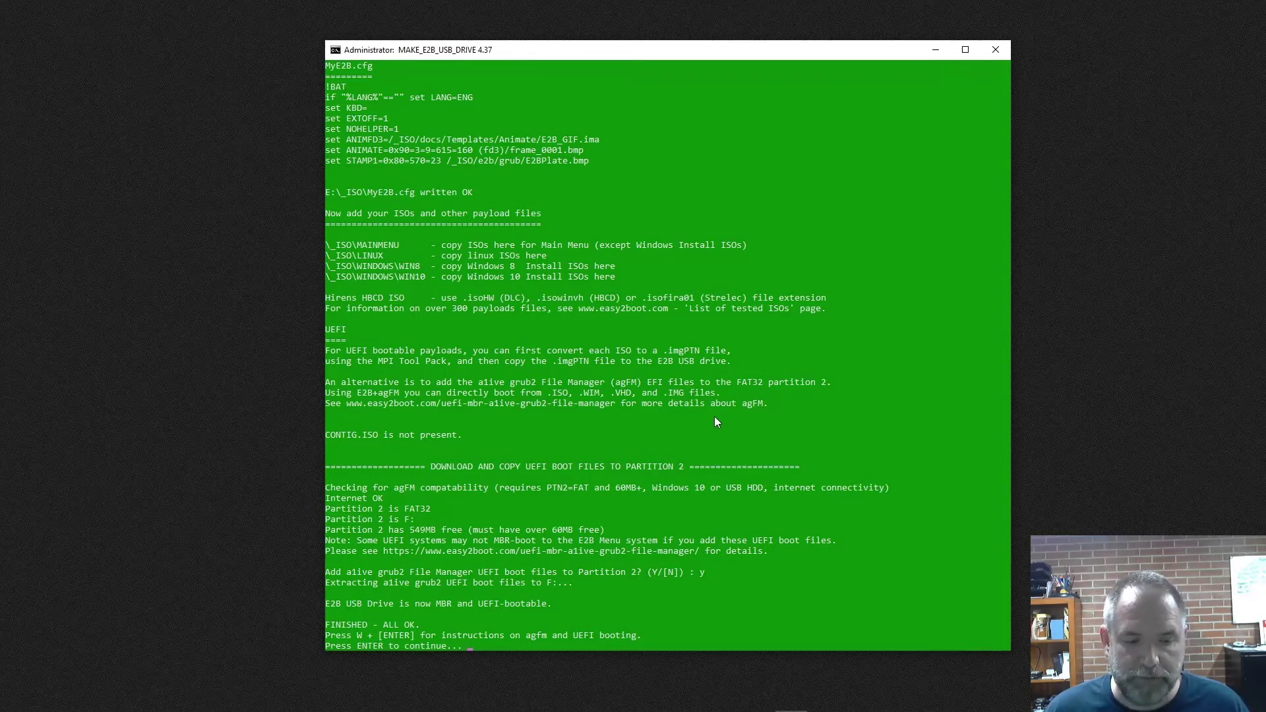
Step: Close the finished script, move the Make_E2B window aside, and open File Explorer with Win+E
key("Return")
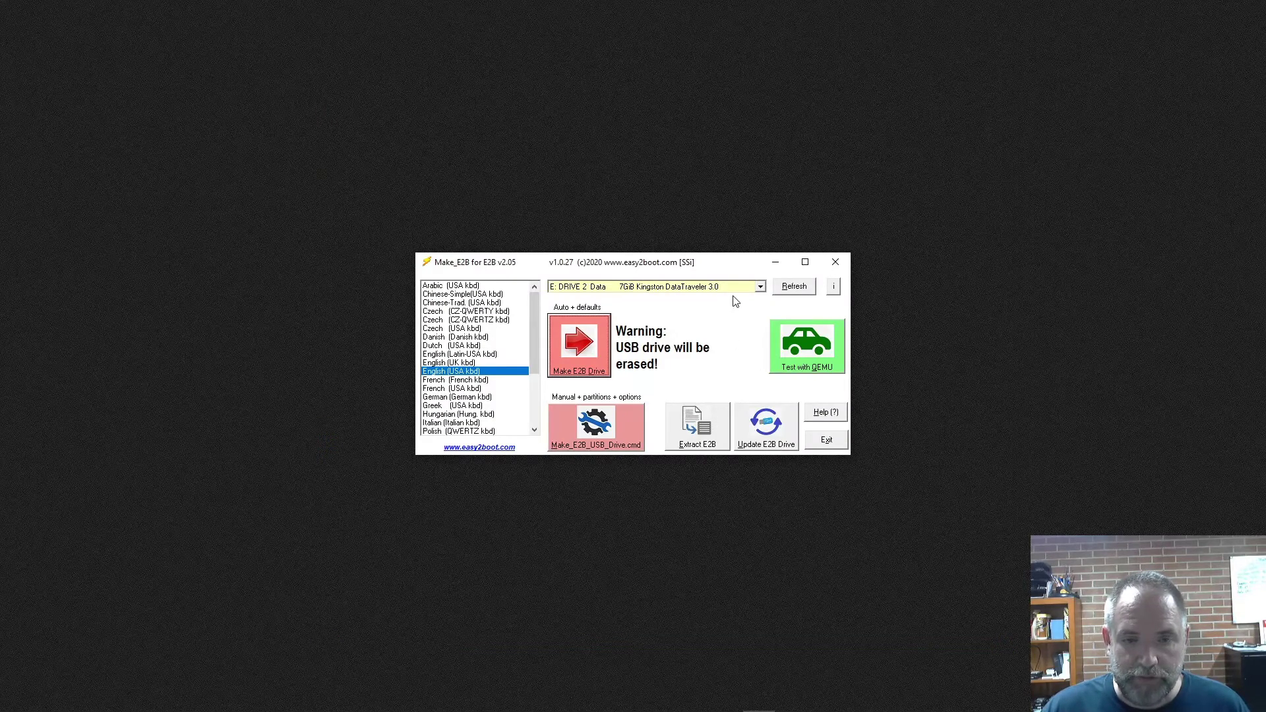
left_click_drag(681, 263, 599, 178)
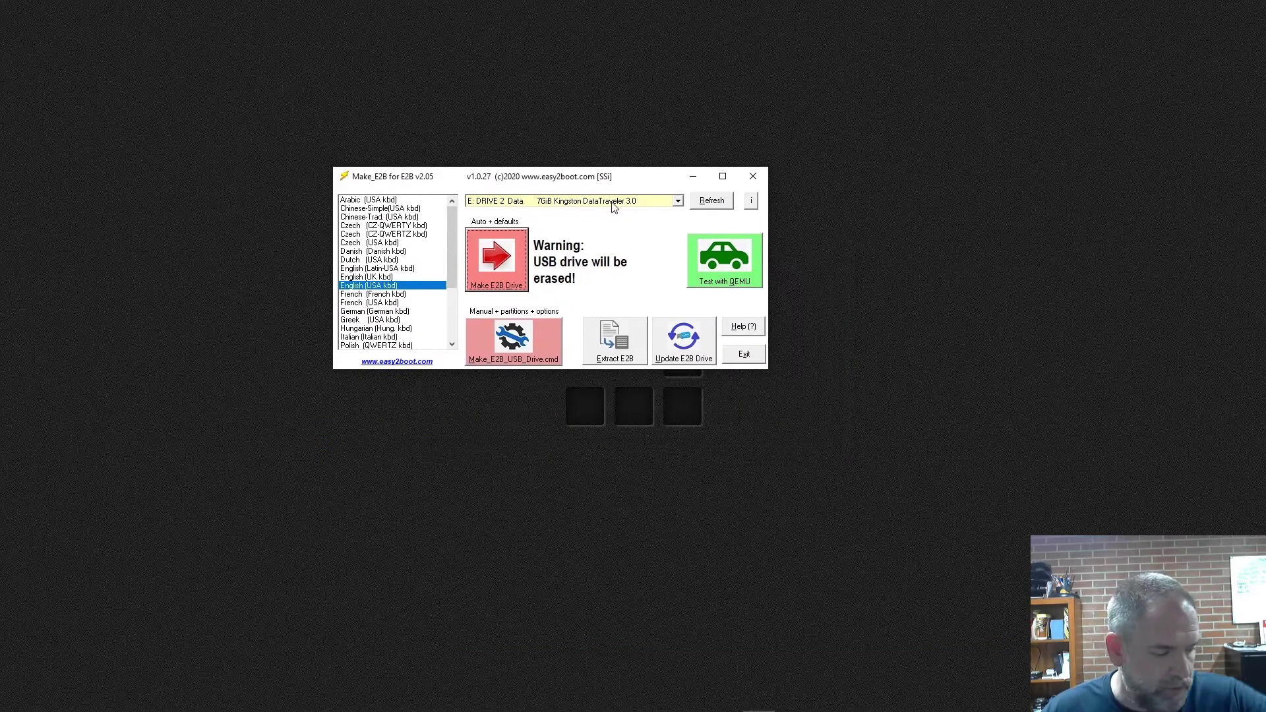
key("super+e")
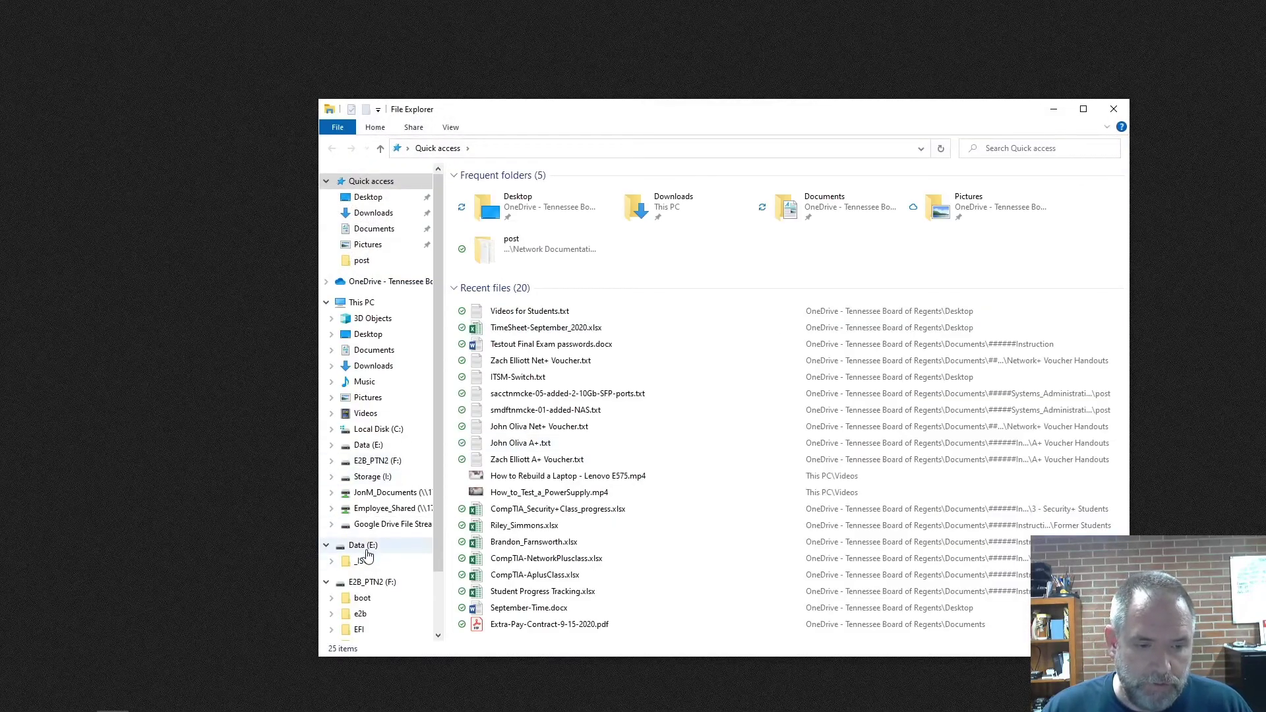
Step: Show E2B_PTN2 (F:) and inspect its Sources, boot and e2b folders
left_click(375, 461)
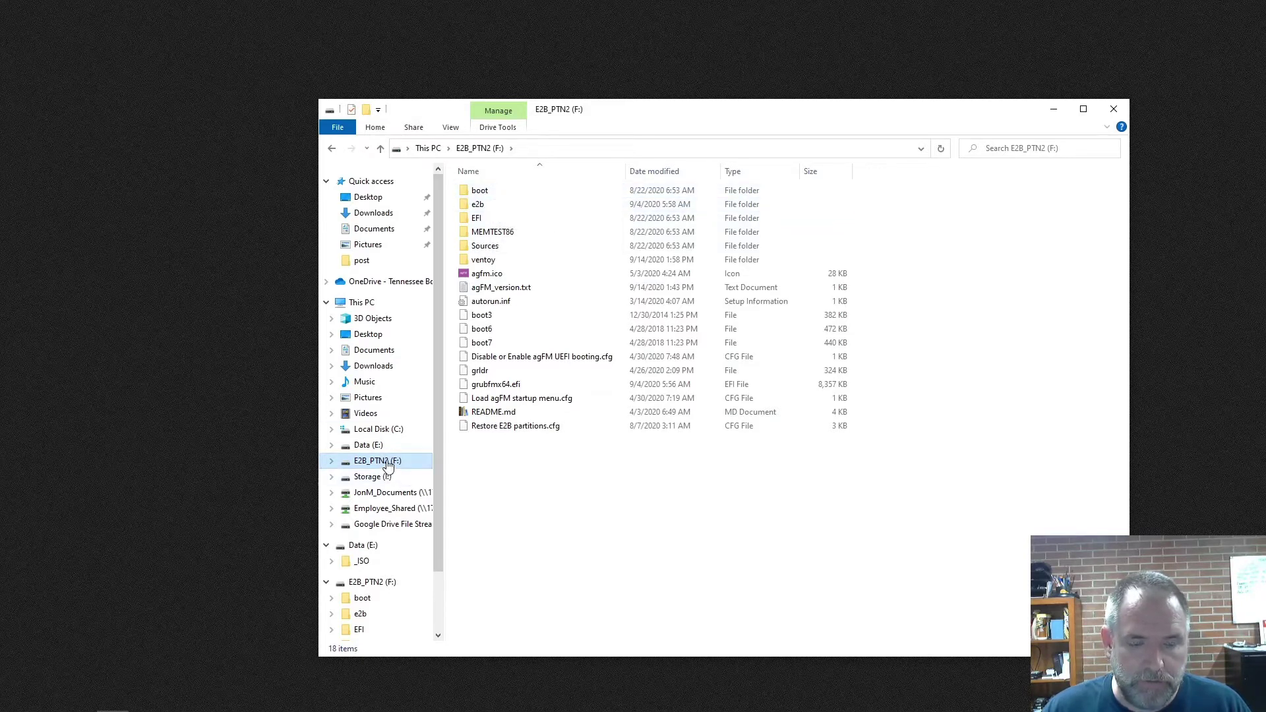
double_click(499, 247)
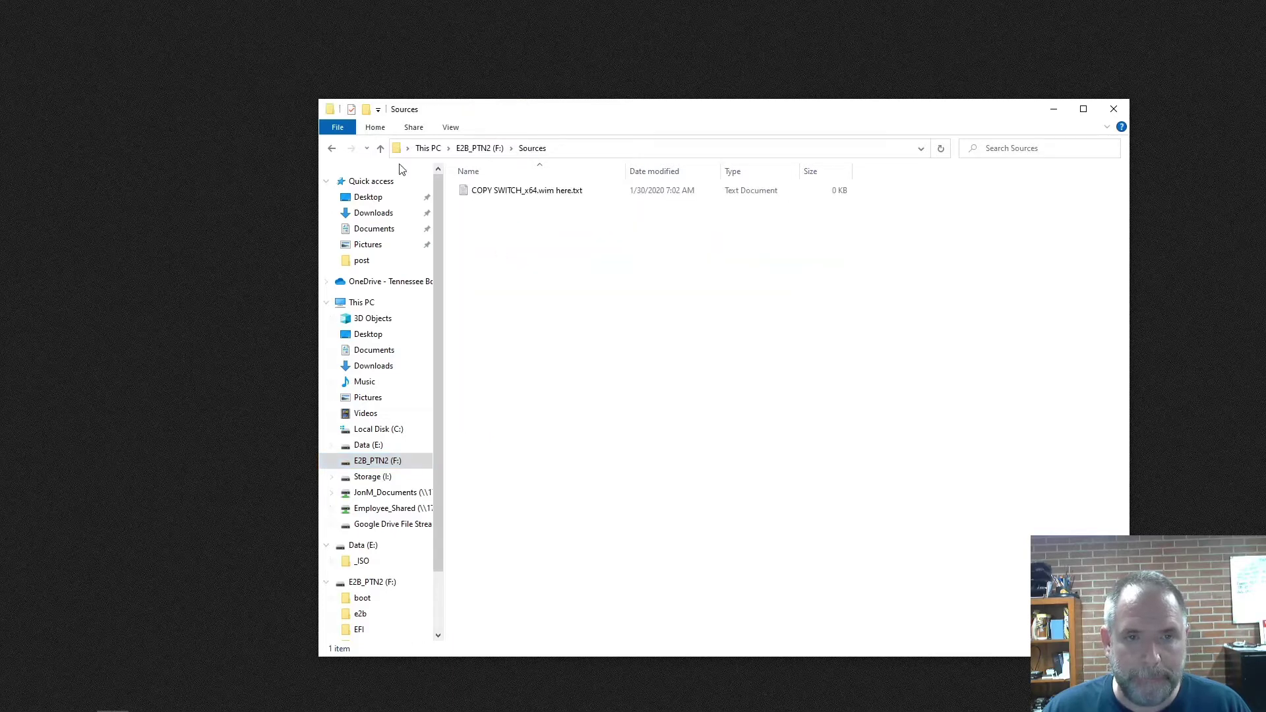
left_click(334, 150)
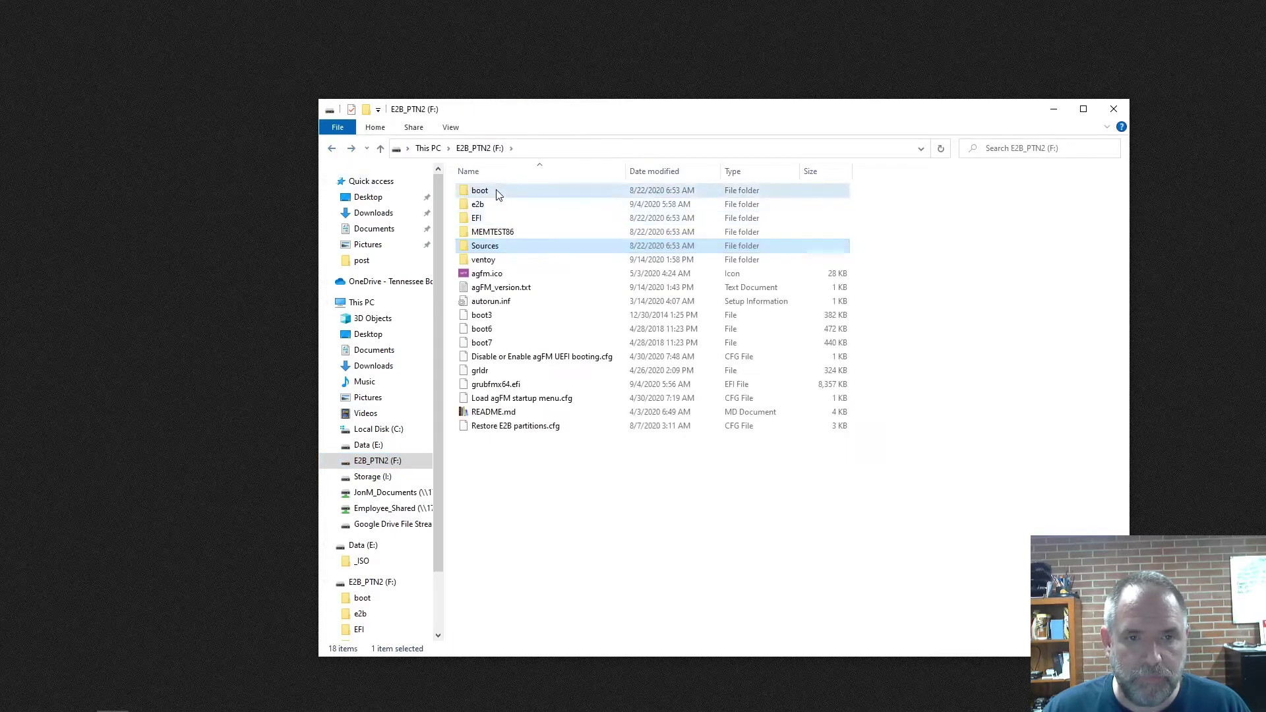
left_click(498, 193)
double_click(497, 192)
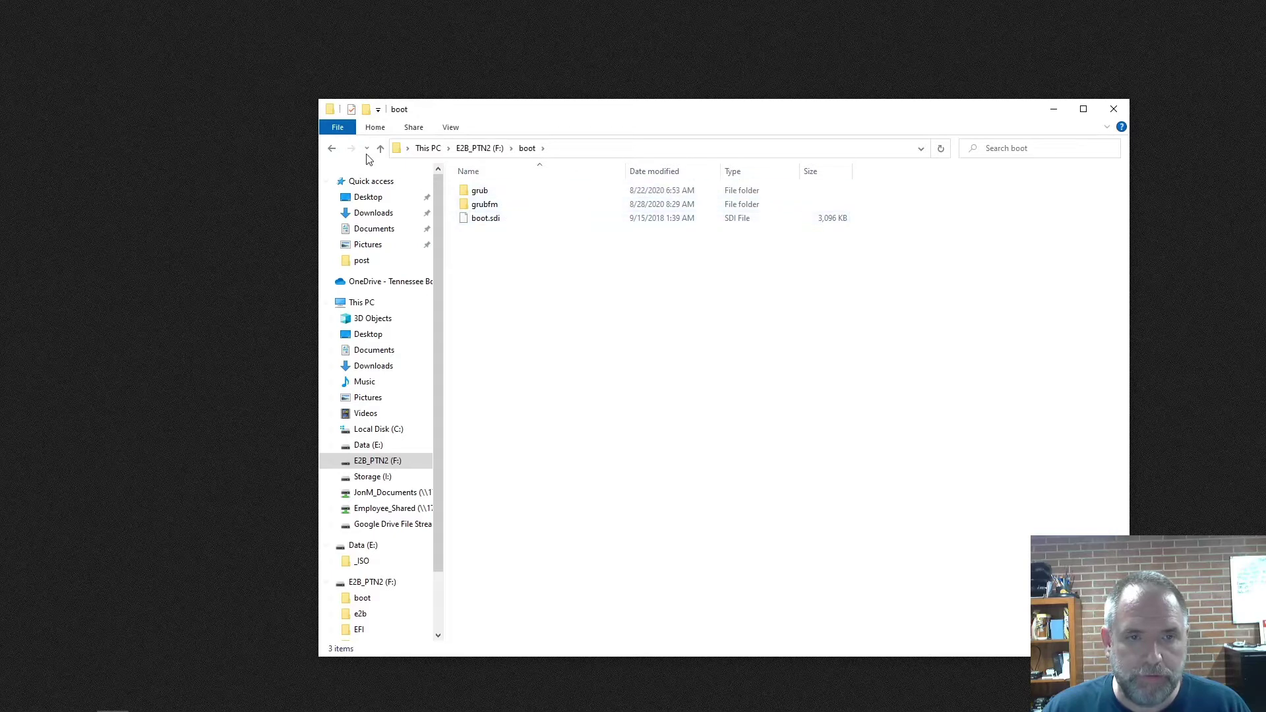
left_click(333, 151)
left_click(493, 205)
double_click(495, 205)
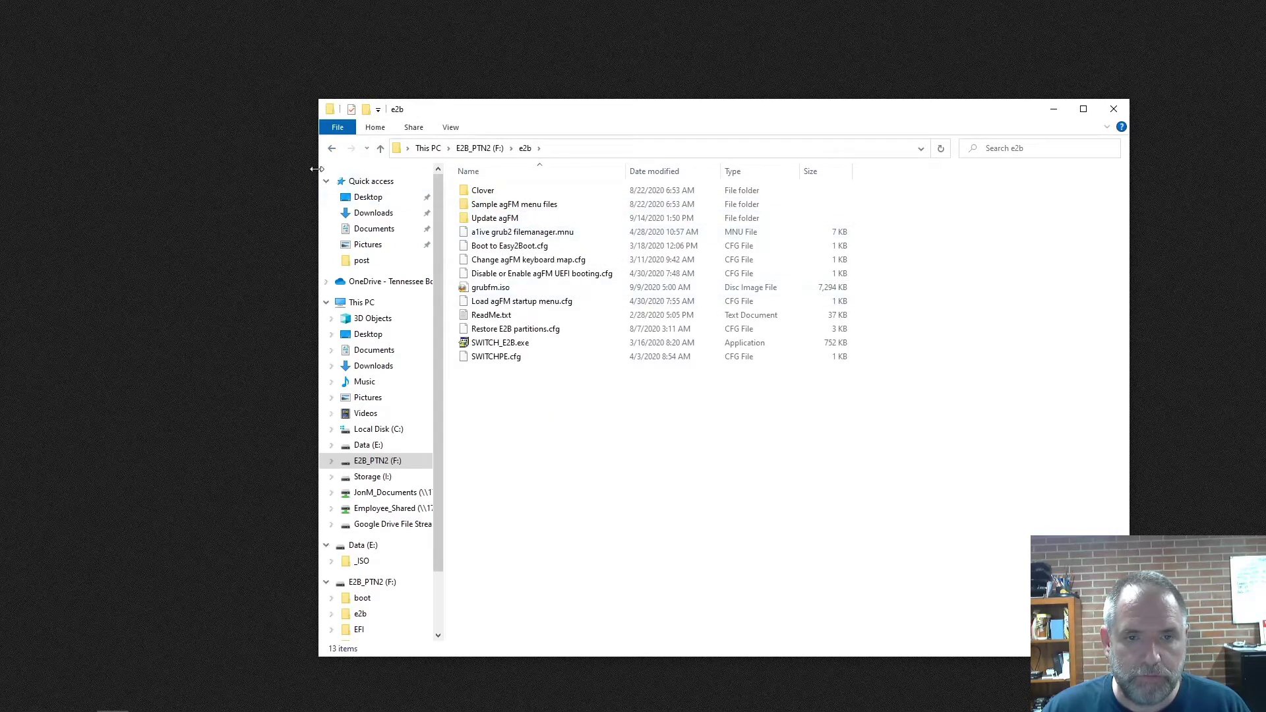
left_click(330, 149)
Step: Inspect the EFI\CLOVER, ventoy and Sources folders on F:
double_click(515, 219)
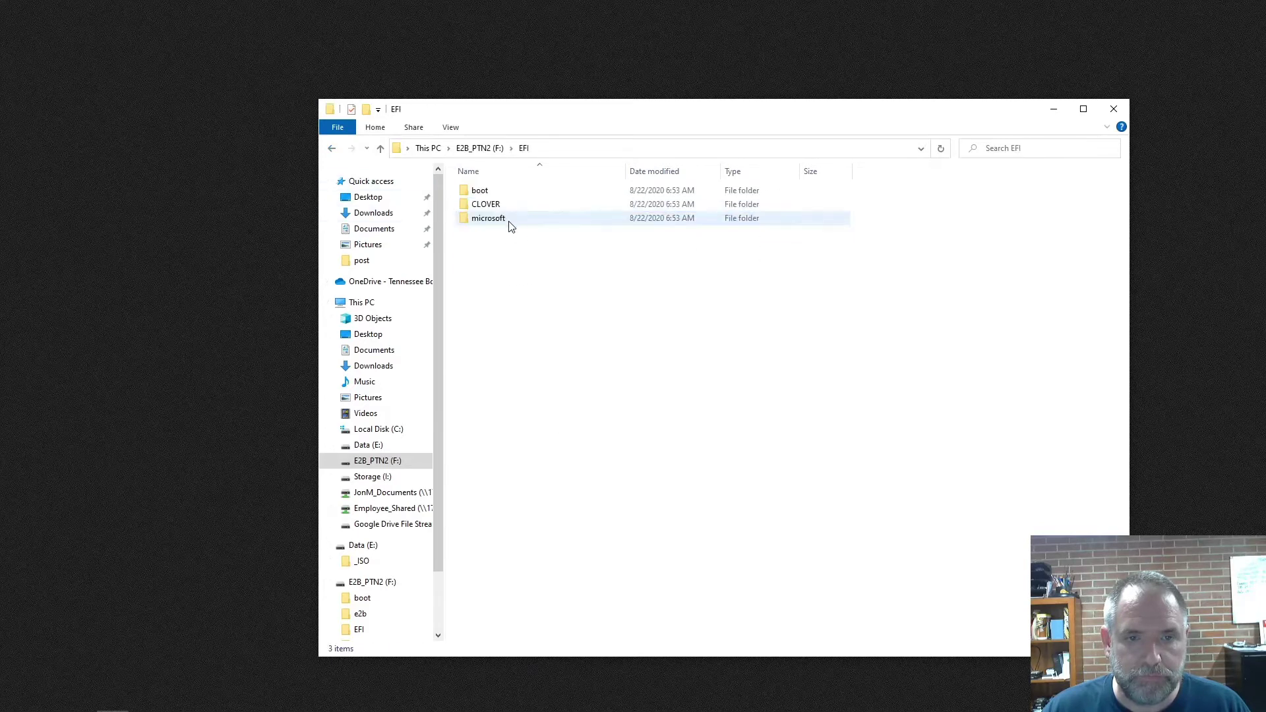
double_click(496, 203)
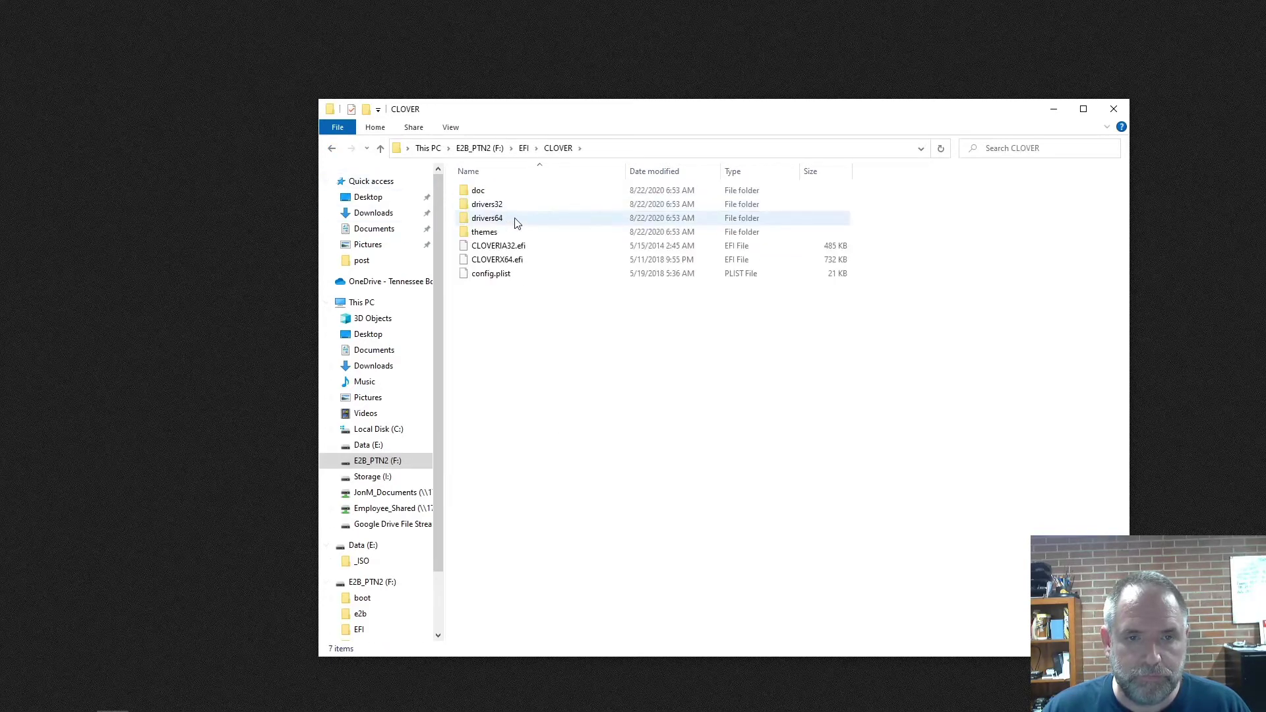
left_click(332, 148)
left_click(332, 148)
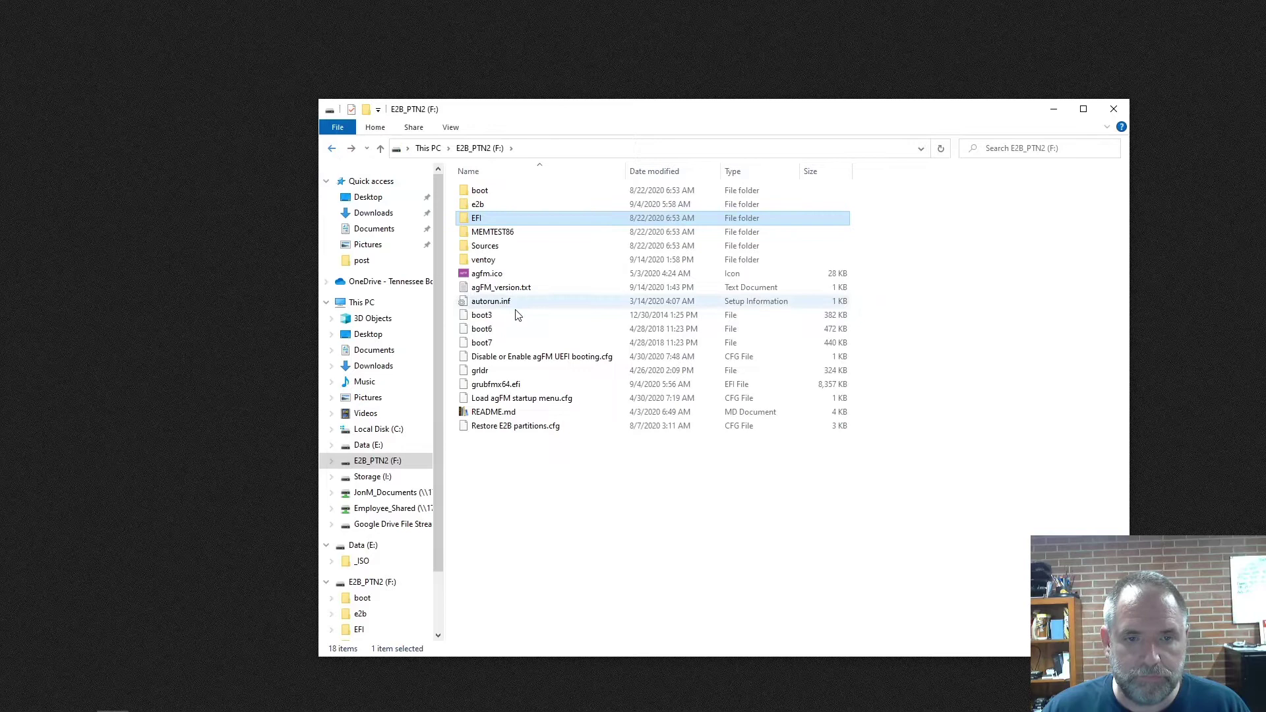
double_click(492, 260)
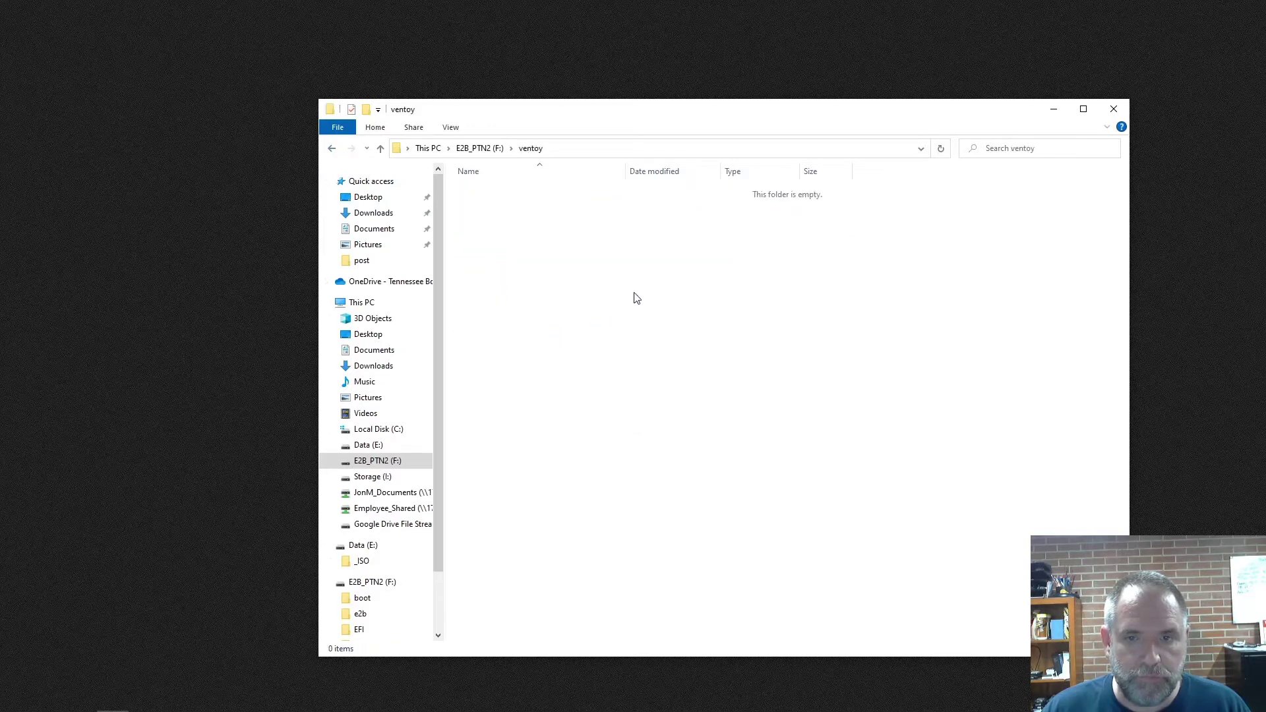
left_click(331, 148)
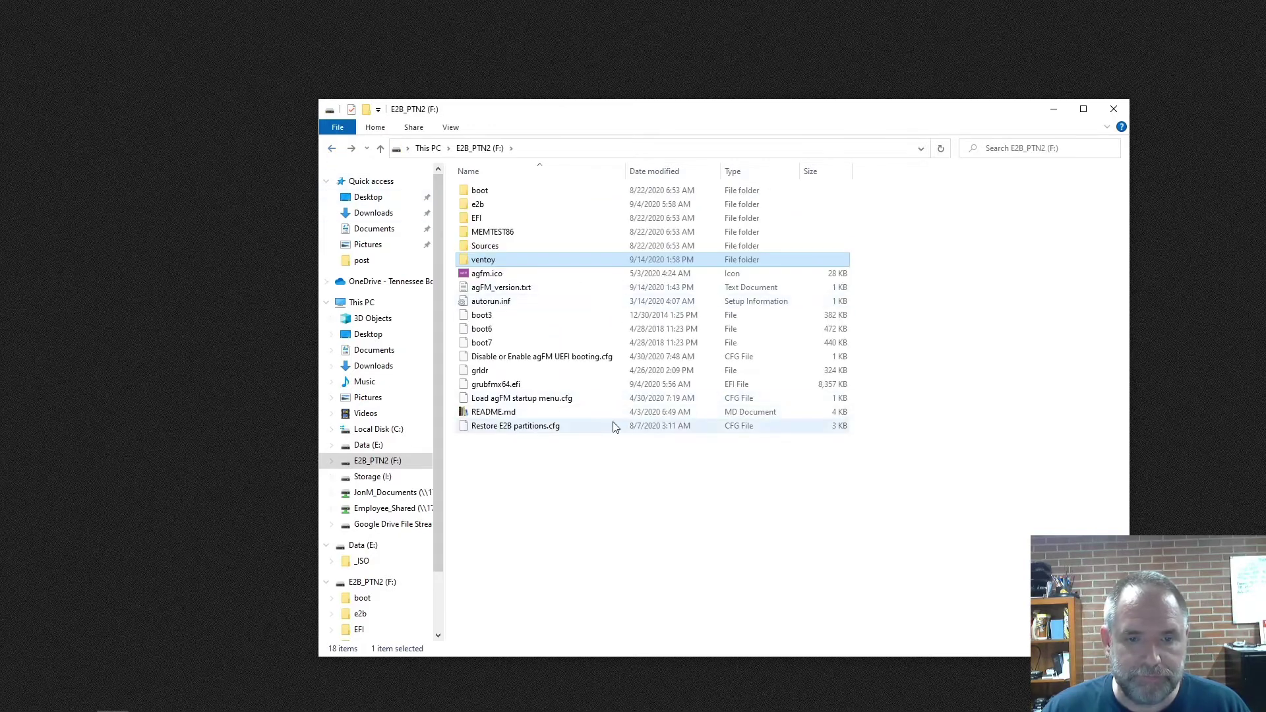
double_click(496, 247)
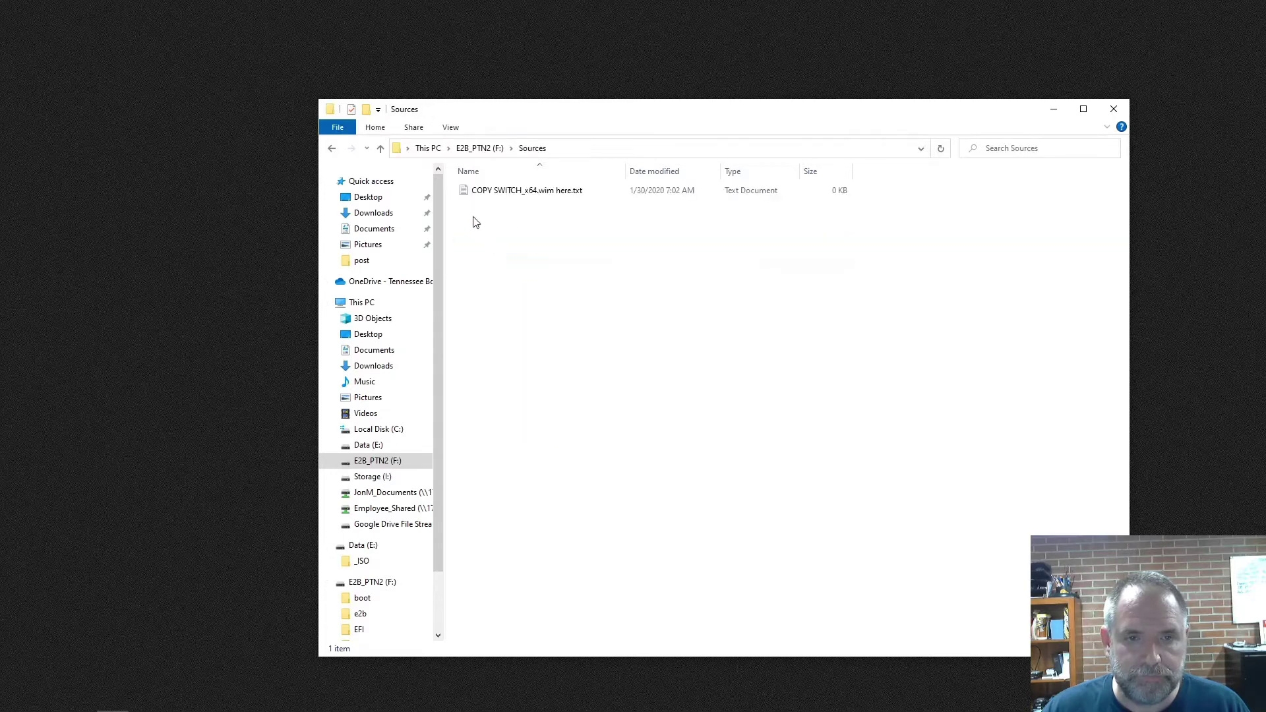
left_click(332, 150)
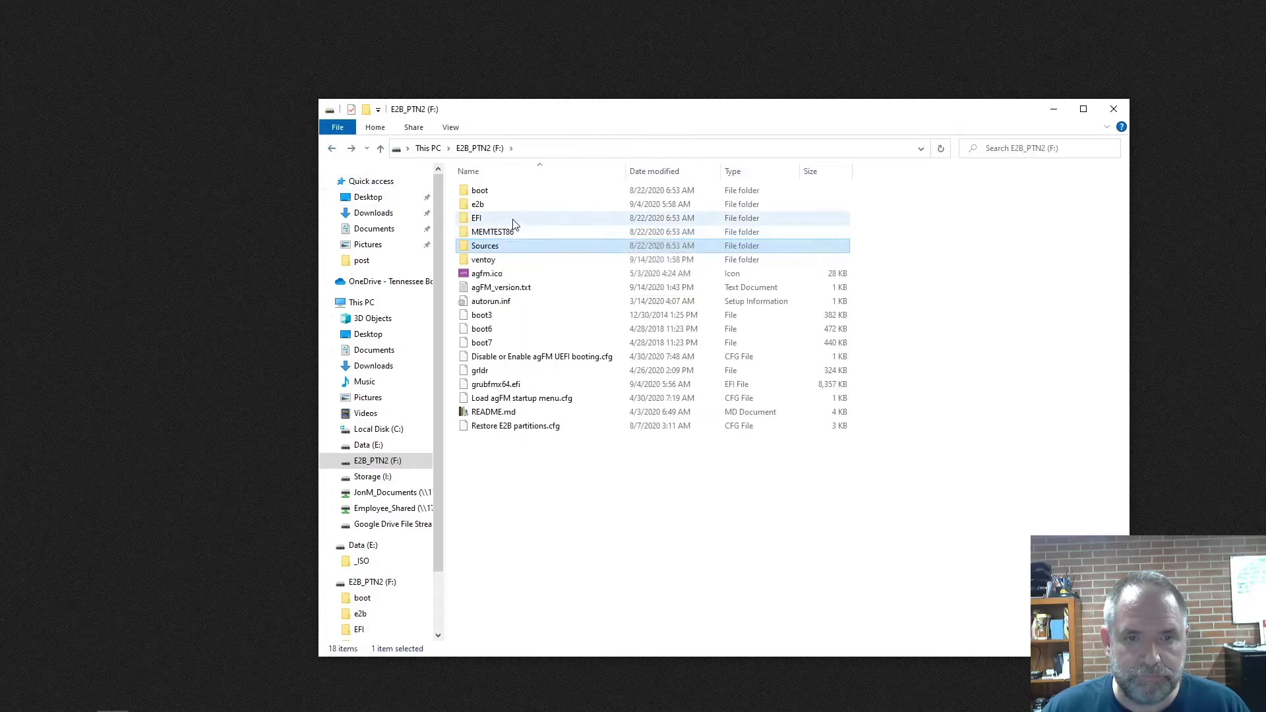
Step: Browse EFI\microsoft\boot on F:, then switch to the Data (E:) drive
double_click(516, 222)
double_click(518, 223)
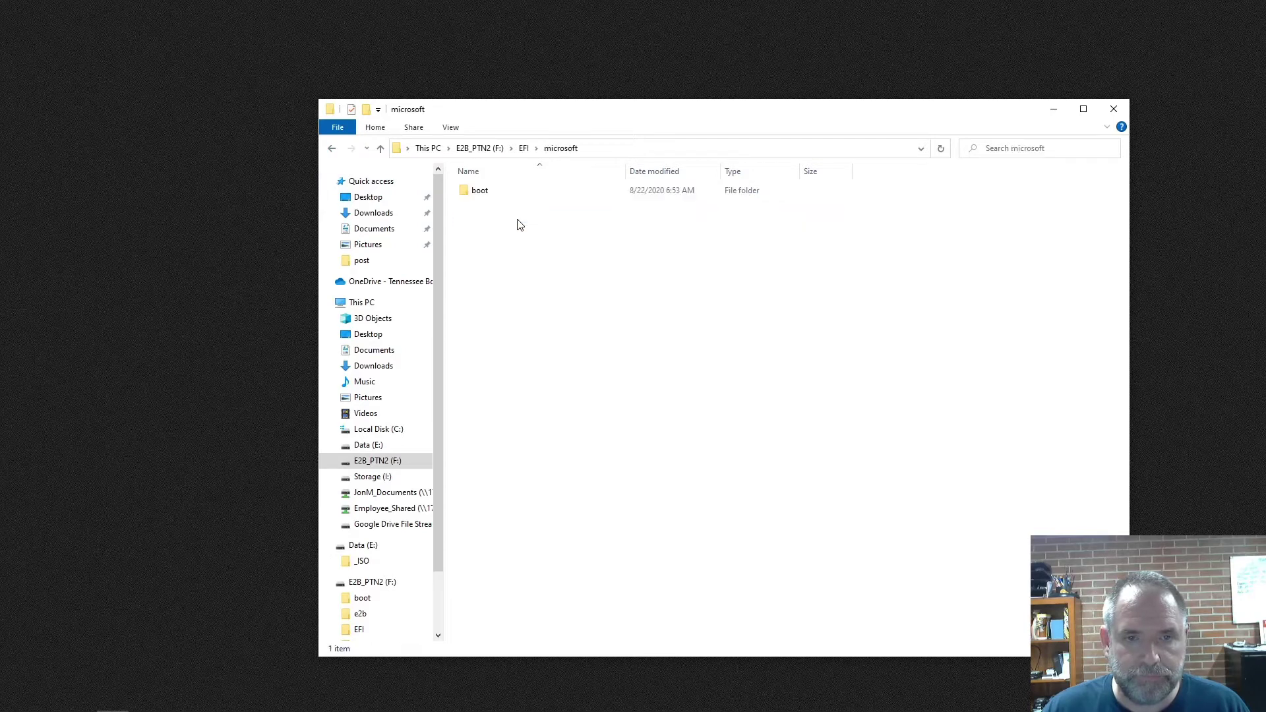
double_click(509, 193)
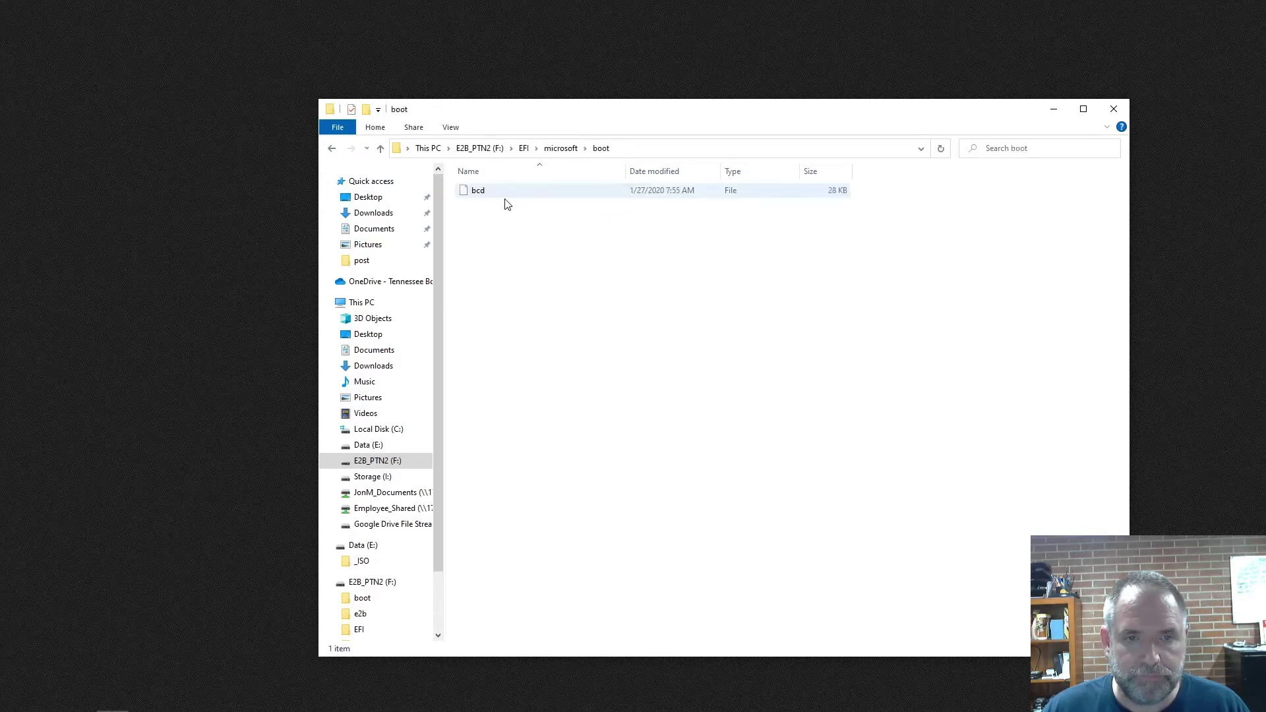
left_click(332, 150)
left_click(332, 151)
left_click(331, 150)
left_click(706, 471)
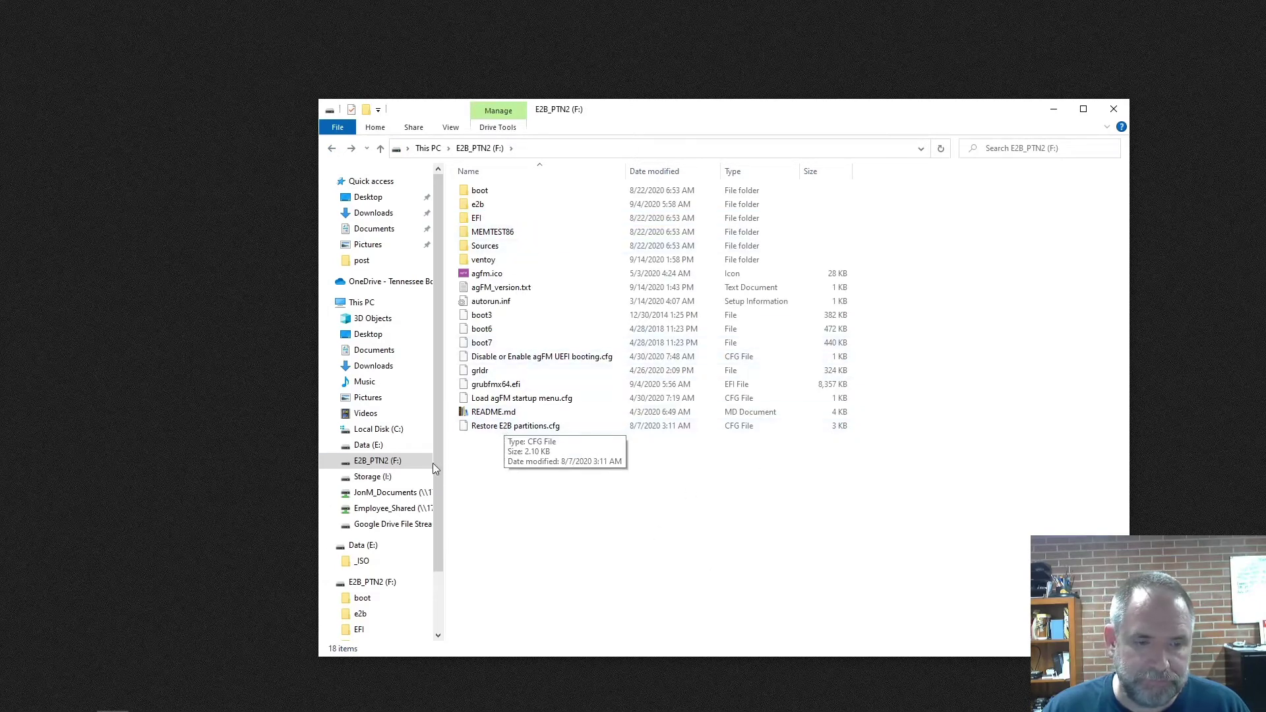
left_click(361, 448)
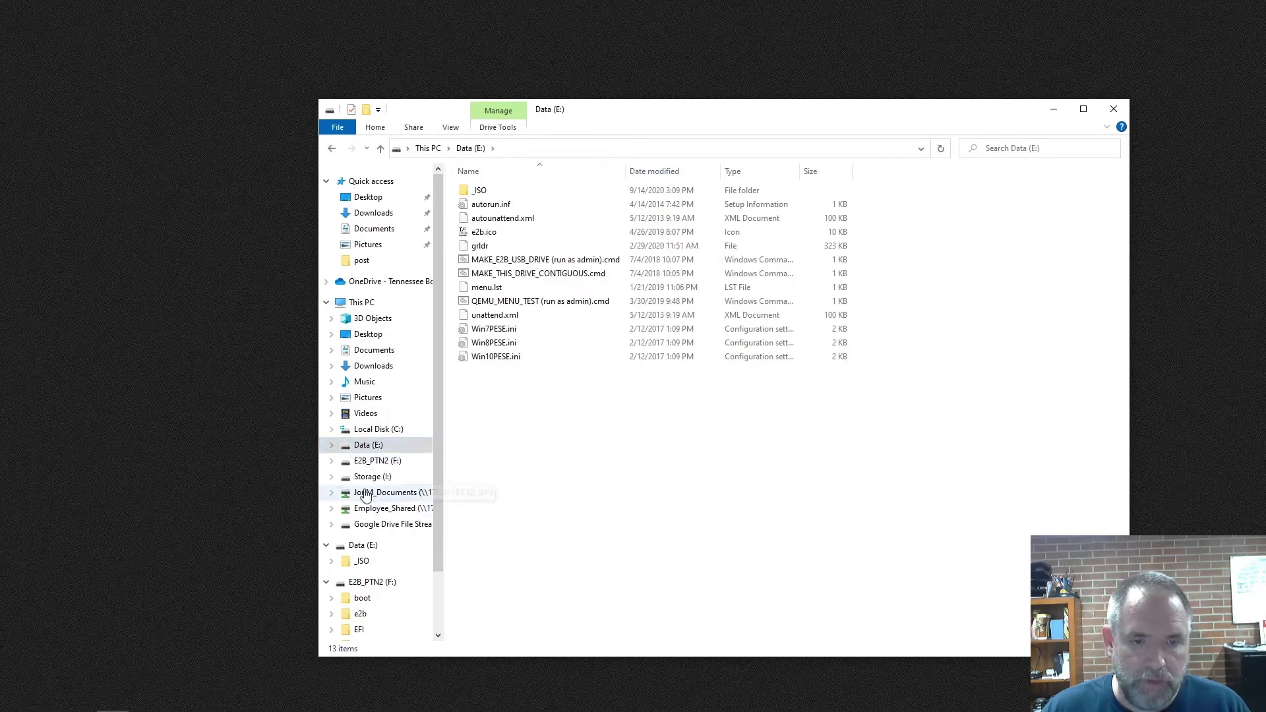
Step: Return to Data (E:), open _ISO, and arrow down from ANTIVIRUS to open WINDOWS
left_click(386, 461)
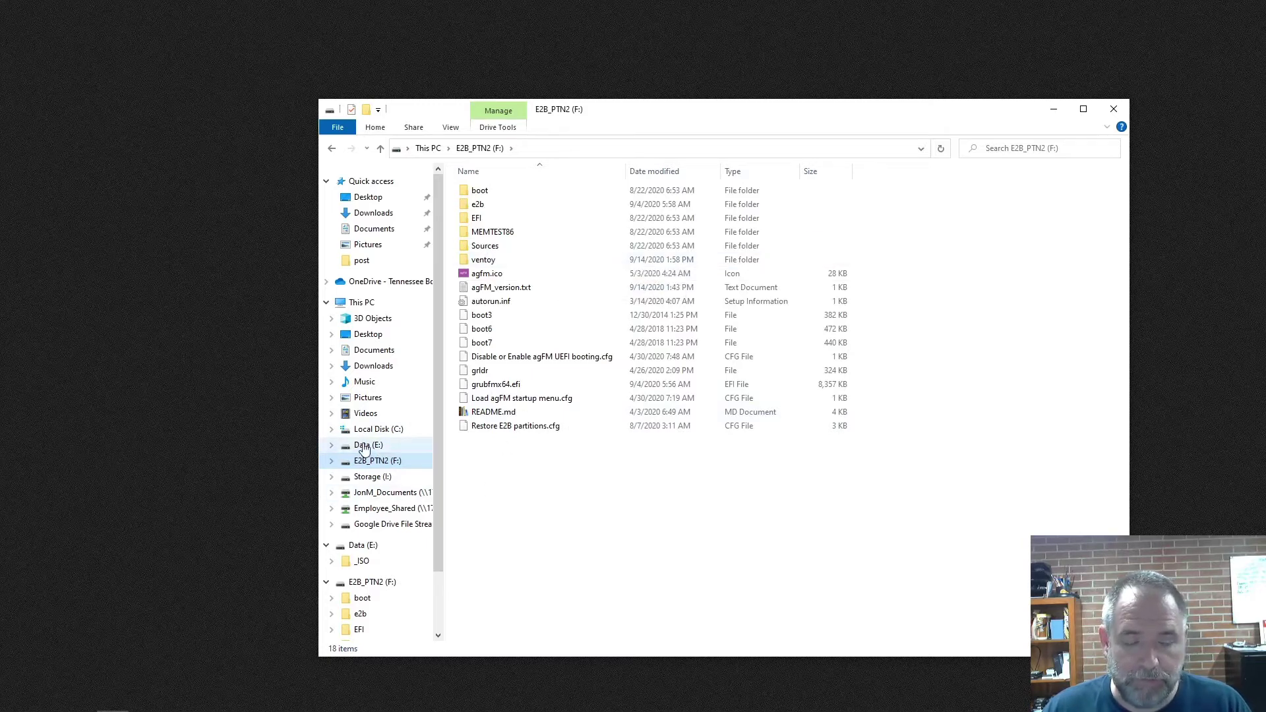
left_click(365, 446)
left_click(496, 193)
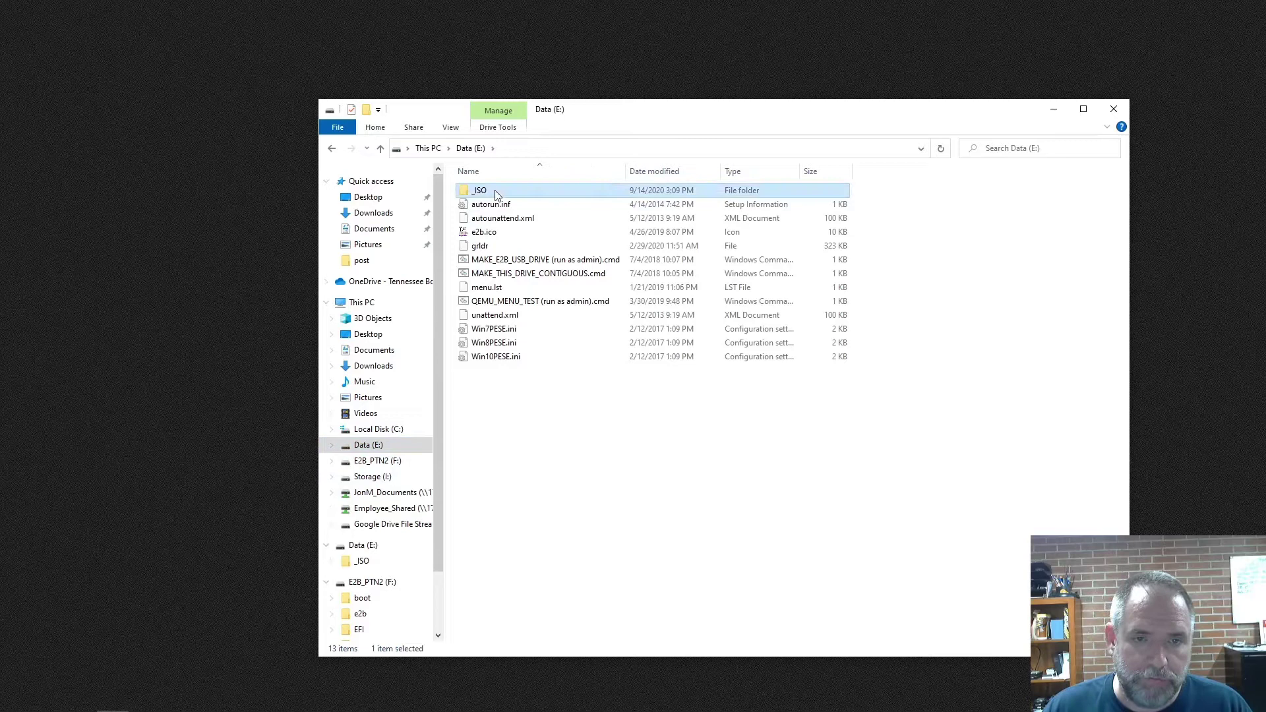
double_click(497, 193)
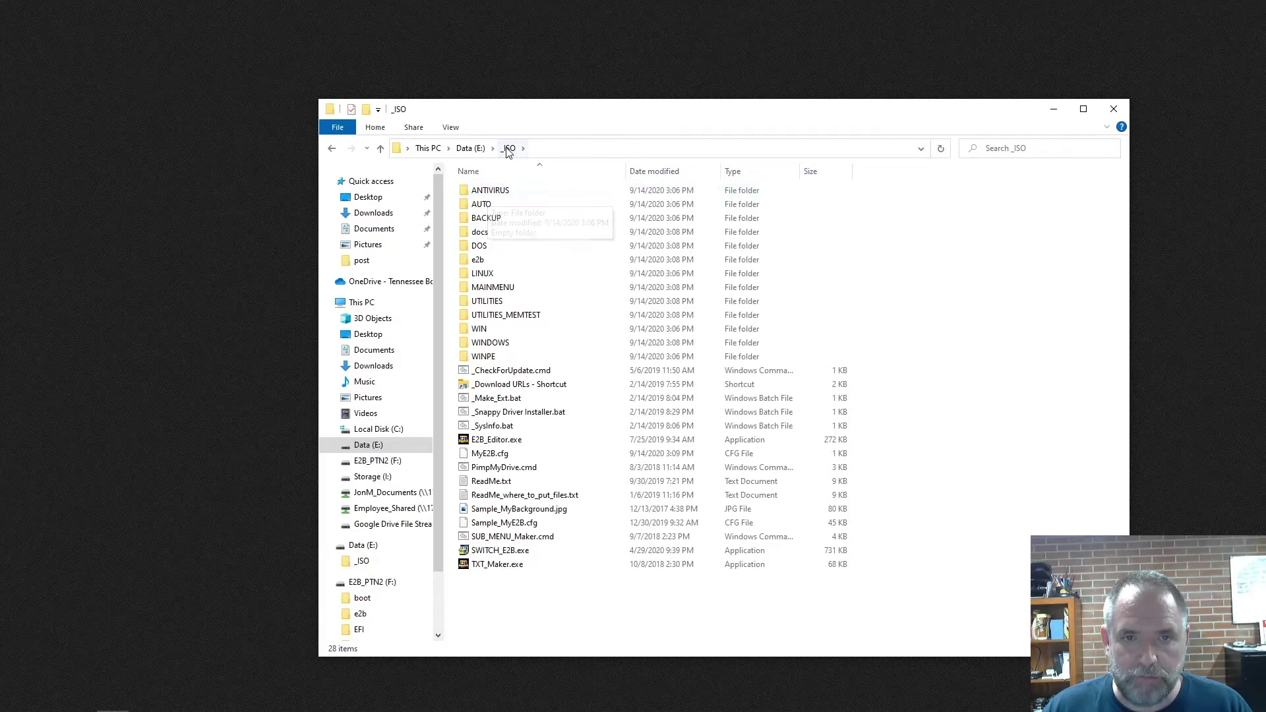
left_click(496, 193)
key("Down")
key("Down")
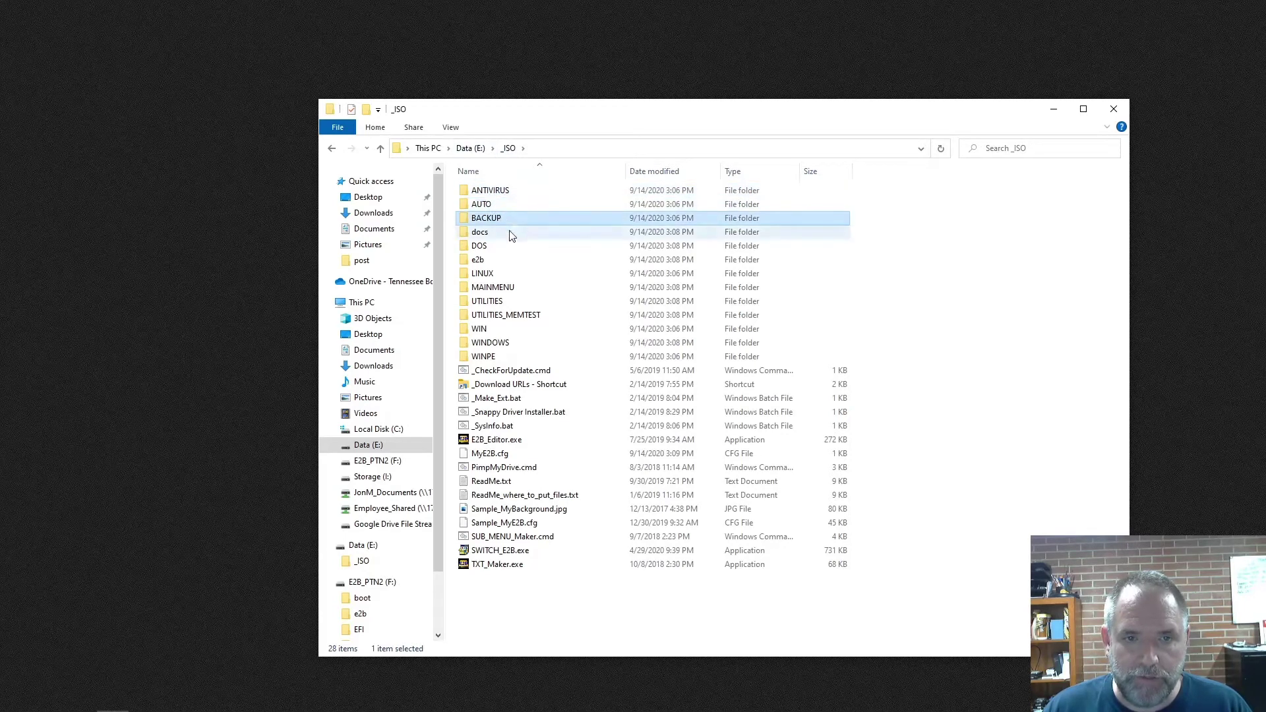
key("Down")
key("Down")
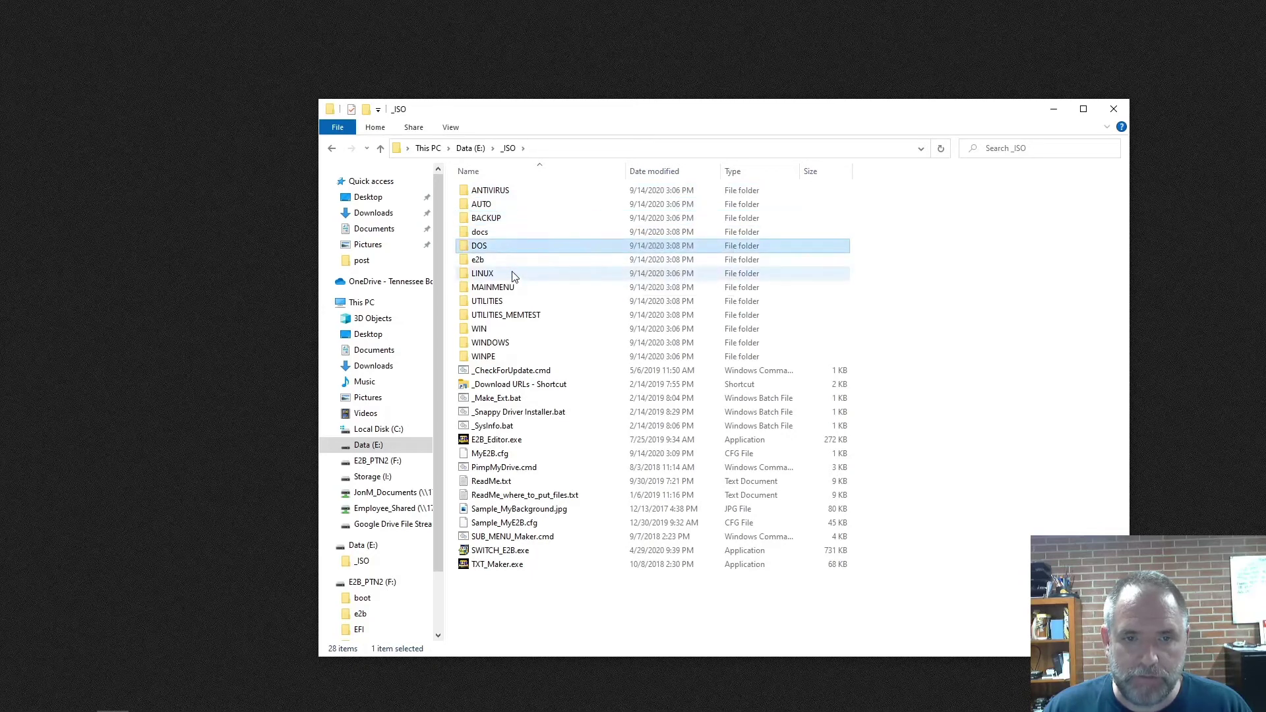
key("Down")
key("Down")
key("Down")
key("Down")
key("Down")
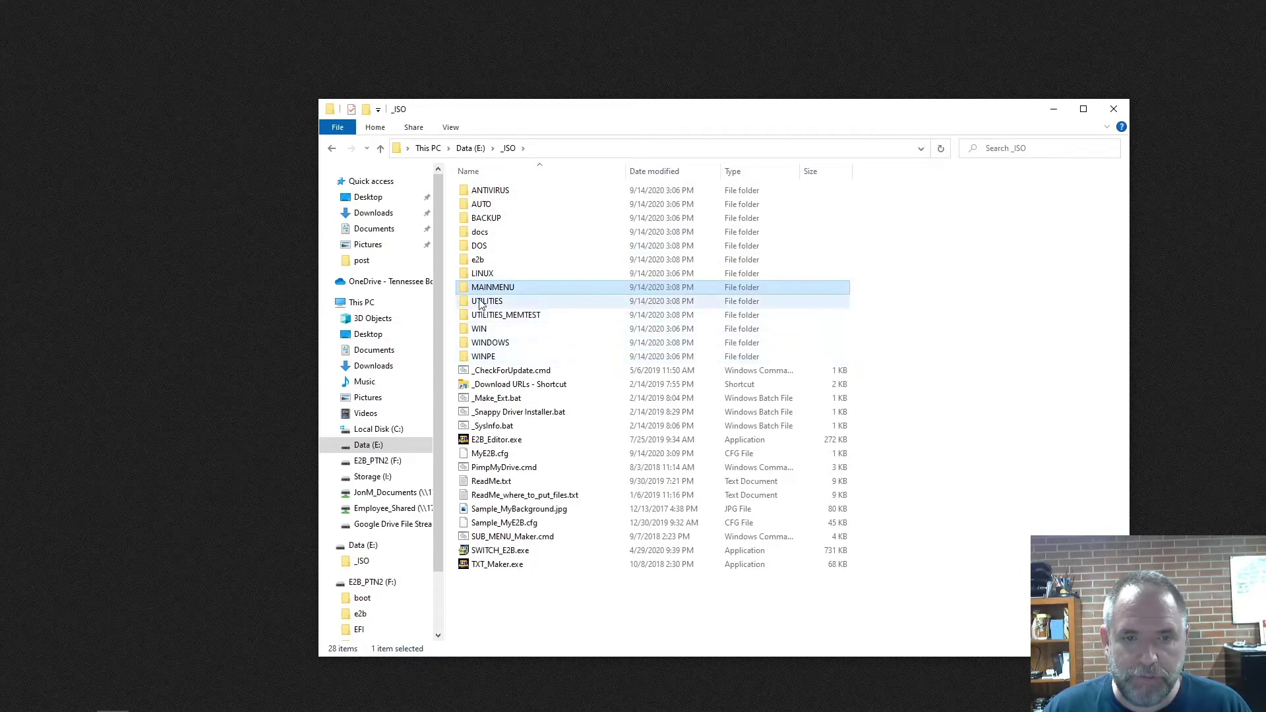
key("Down")
key("Down")
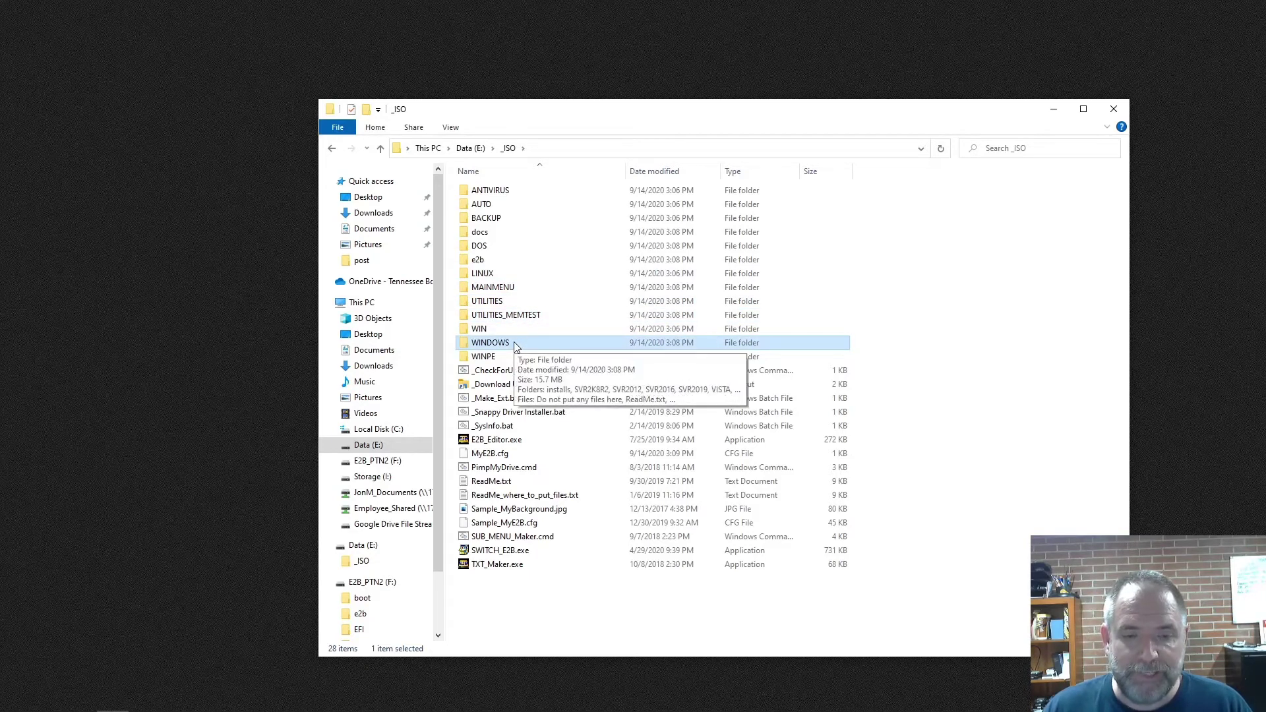
key("Return")
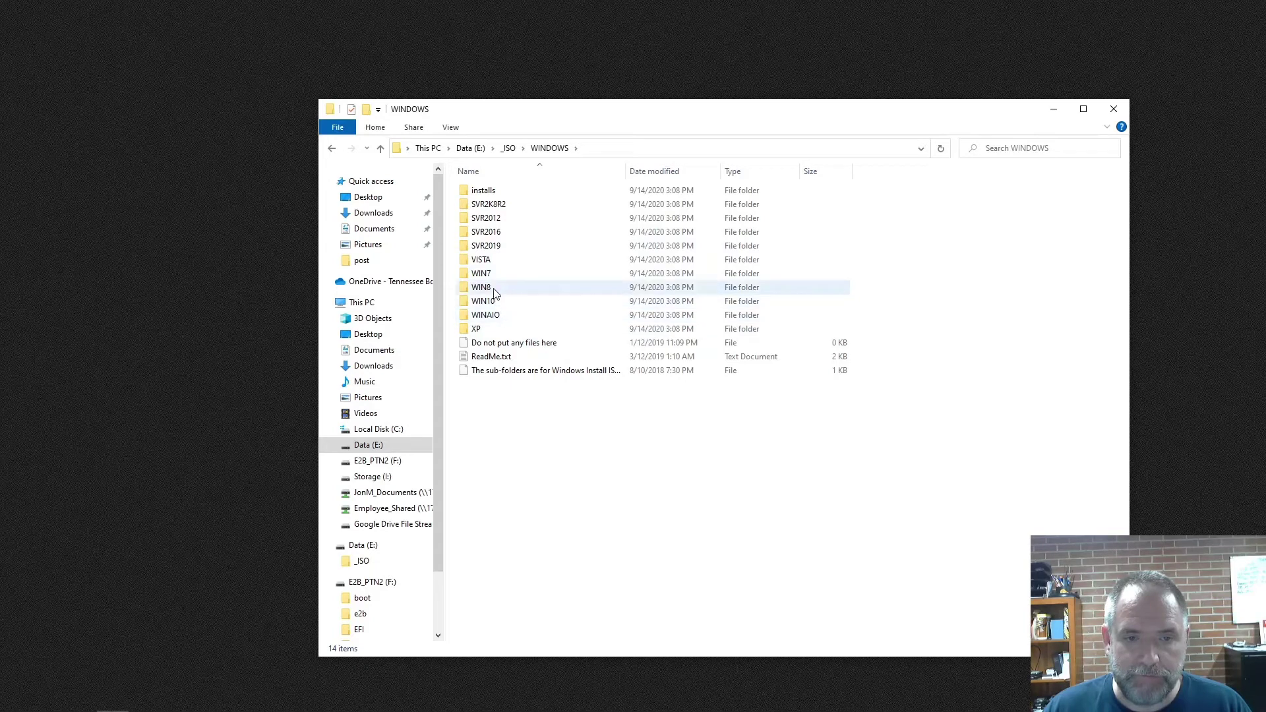
Step: Look inside the SVR2019 and WIN10 folders under WINDOWS, then return to _ISO
left_click(498, 261)
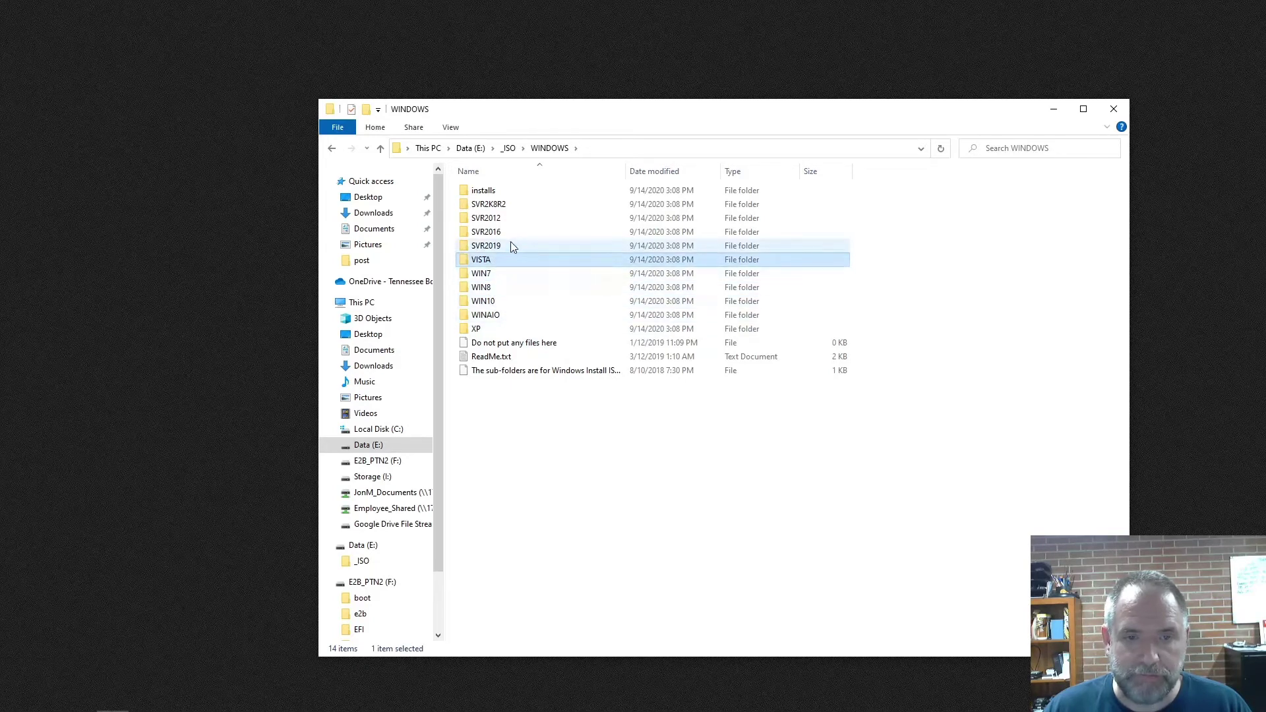
left_click(511, 242)
left_click(509, 234)
double_click(506, 248)
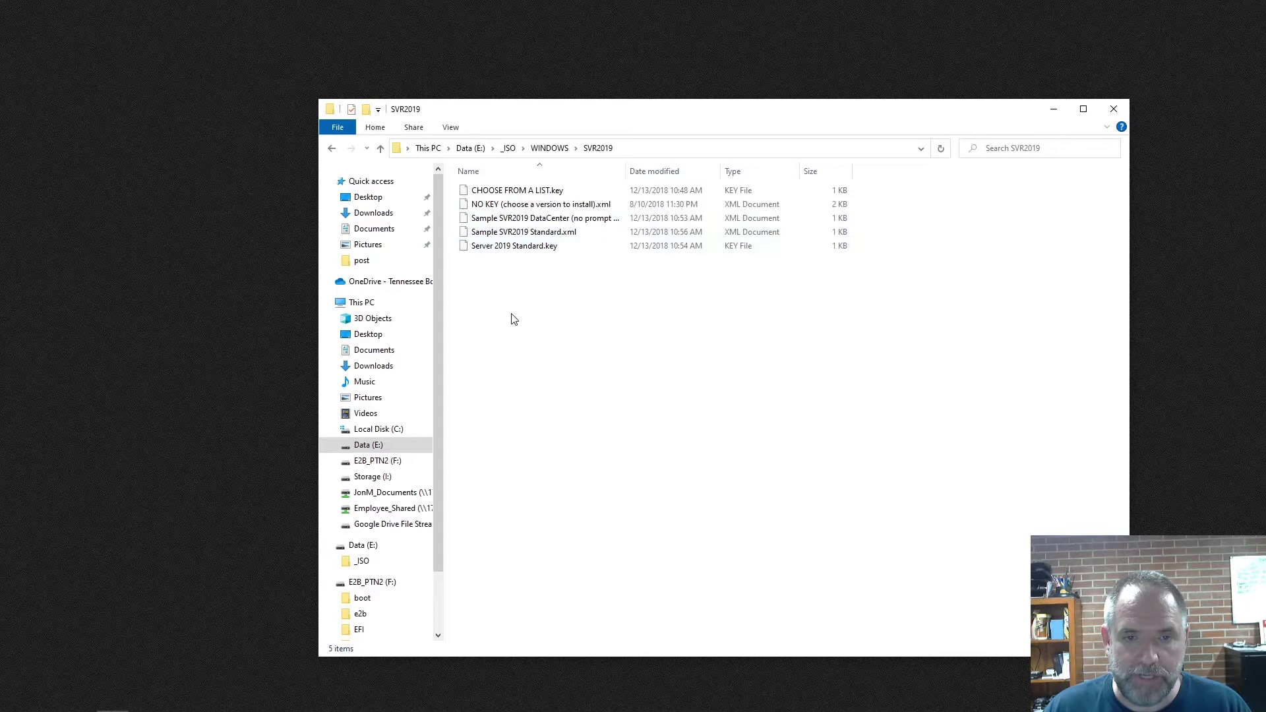
left_click(332, 148)
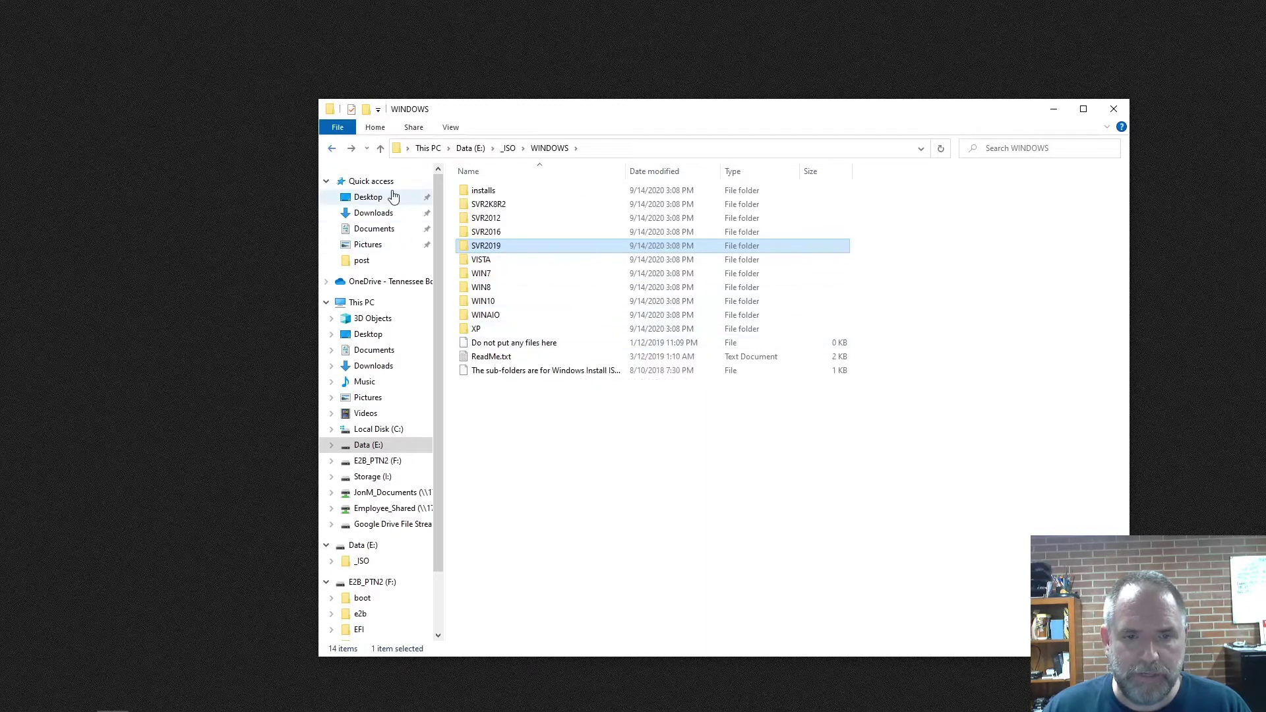
left_click(332, 149)
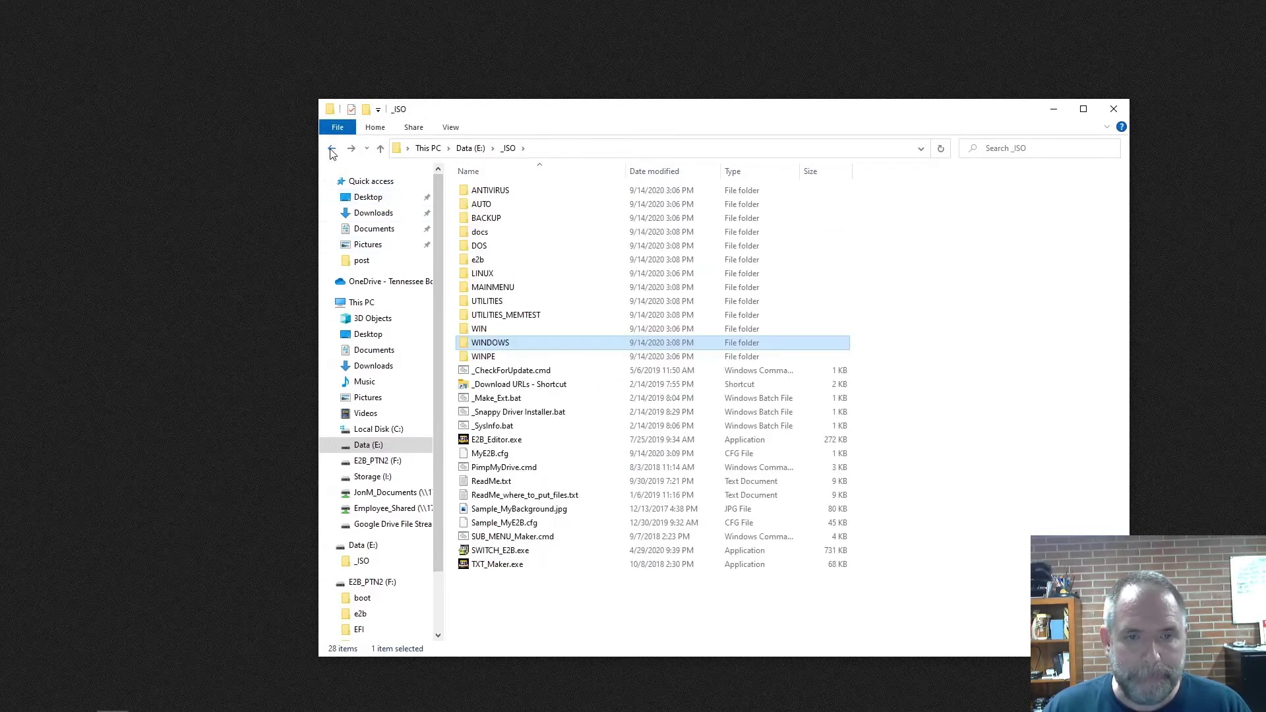
double_click(494, 340)
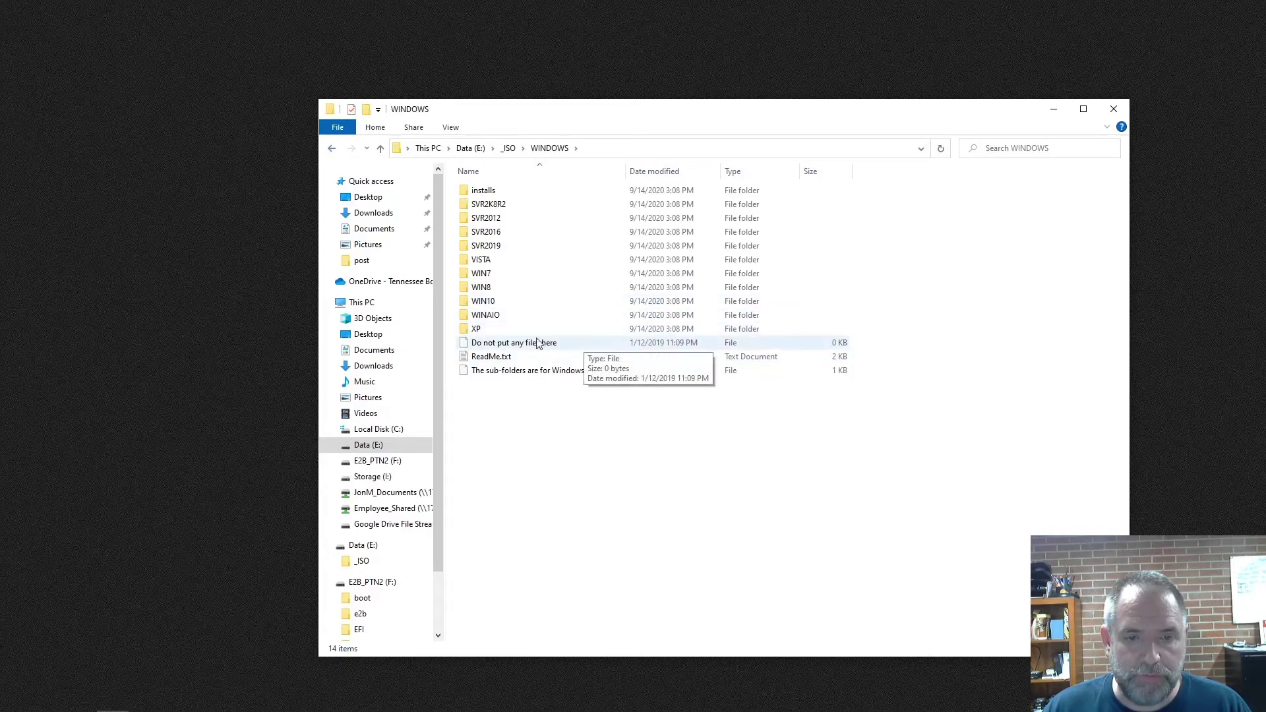
double_click(498, 301)
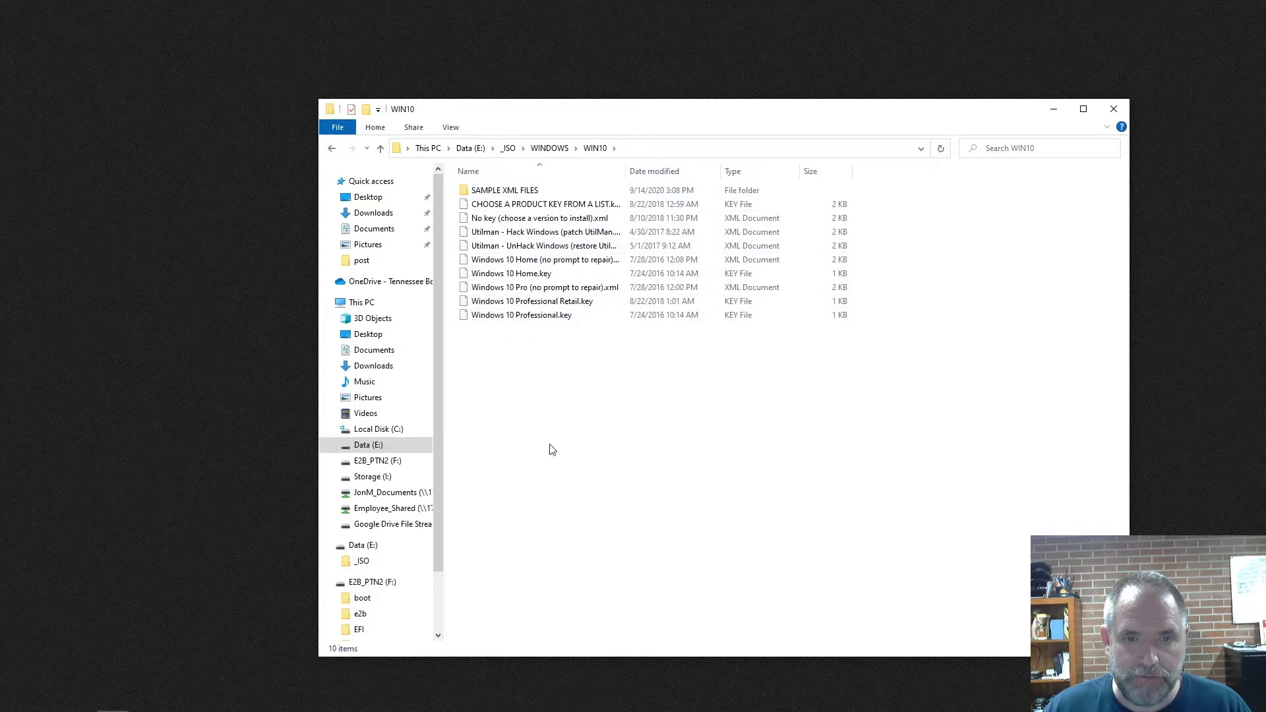
left_click(334, 148)
left_click(333, 148)
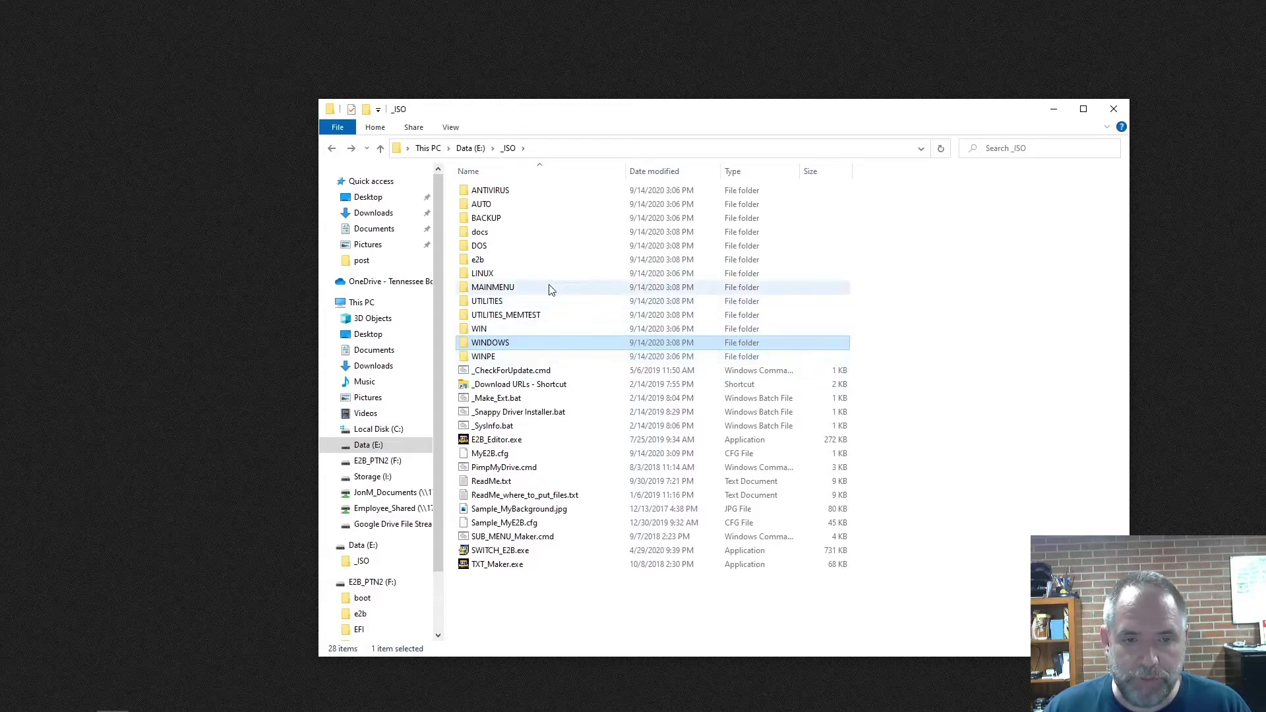
Step: Check the empty LINUX folder, open BACKUP, and move the window to the top-left
double_click(514, 275)
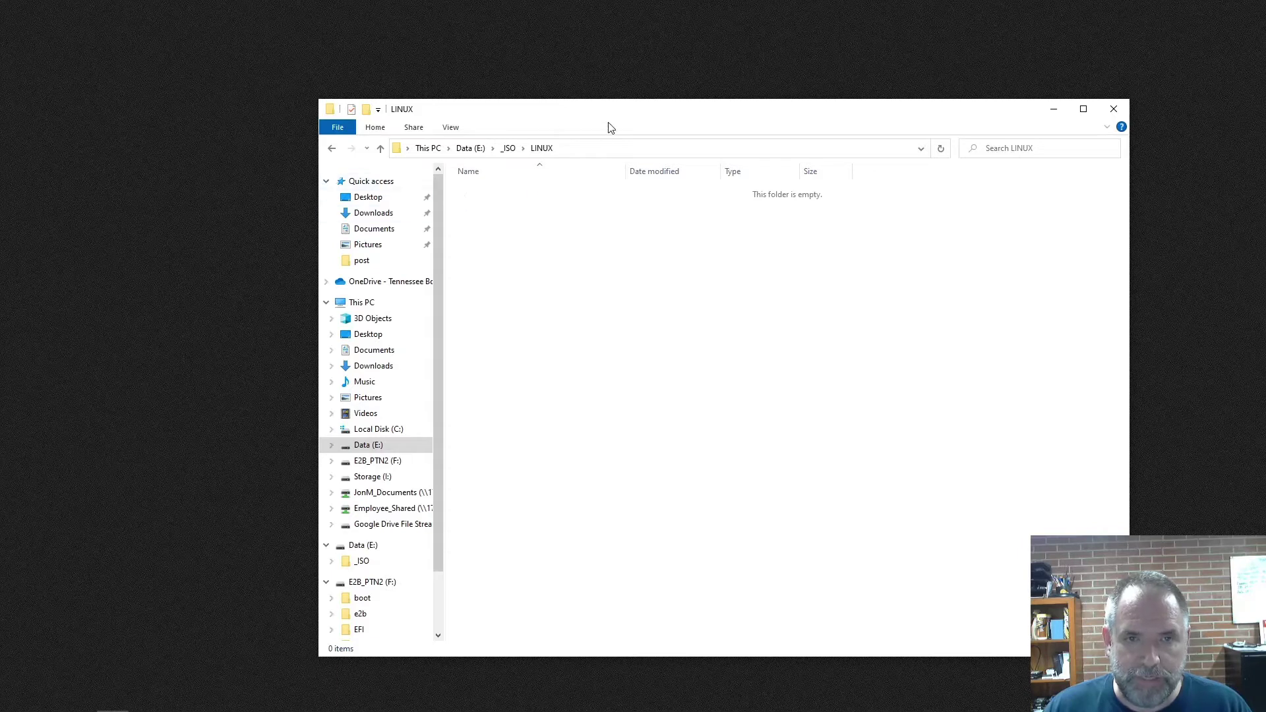
left_click(332, 148)
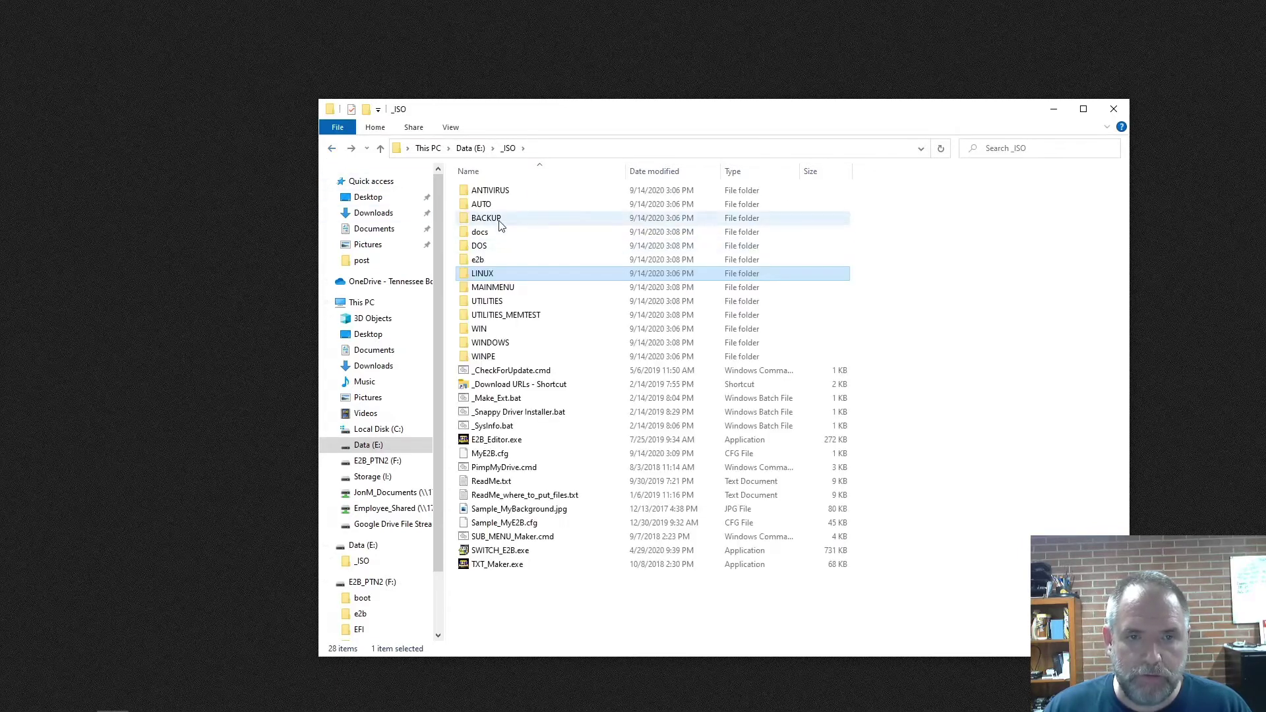
double_click(499, 221)
left_click_drag(639, 123, 372, 72)
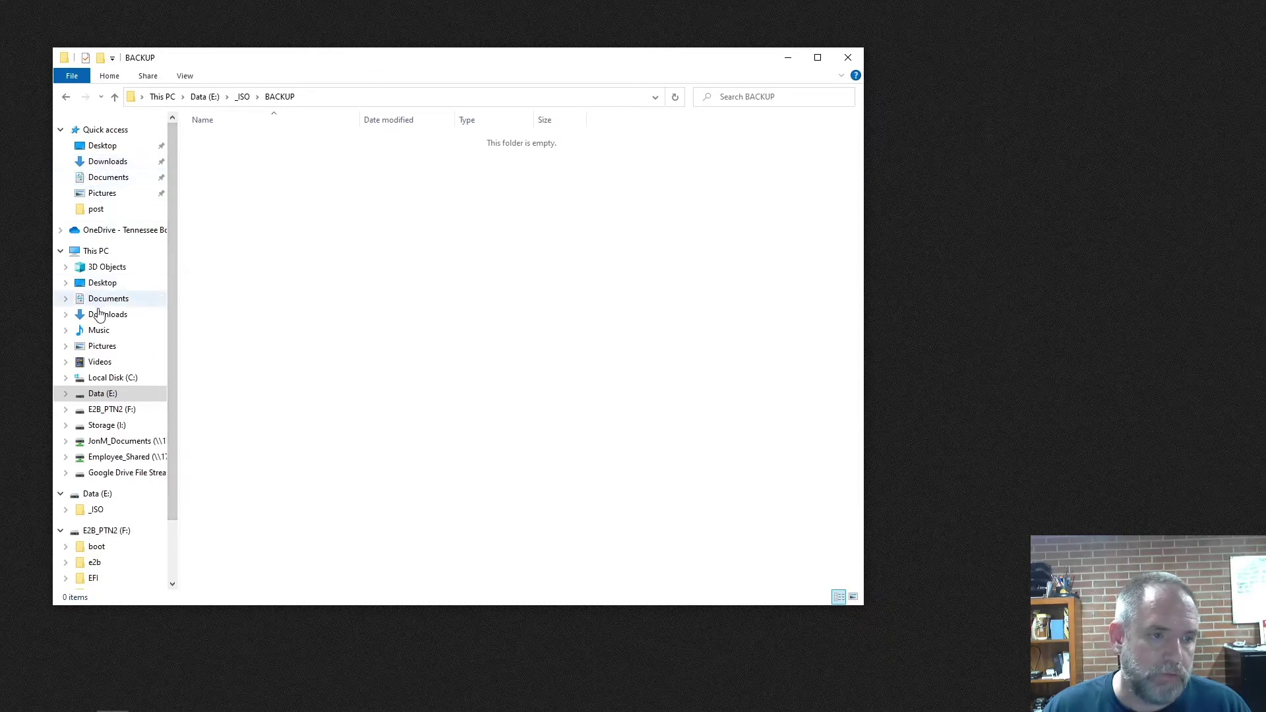
Step: Open Storage (I:) in a second window on the right and browse into #ISOs
right_click(103, 427)
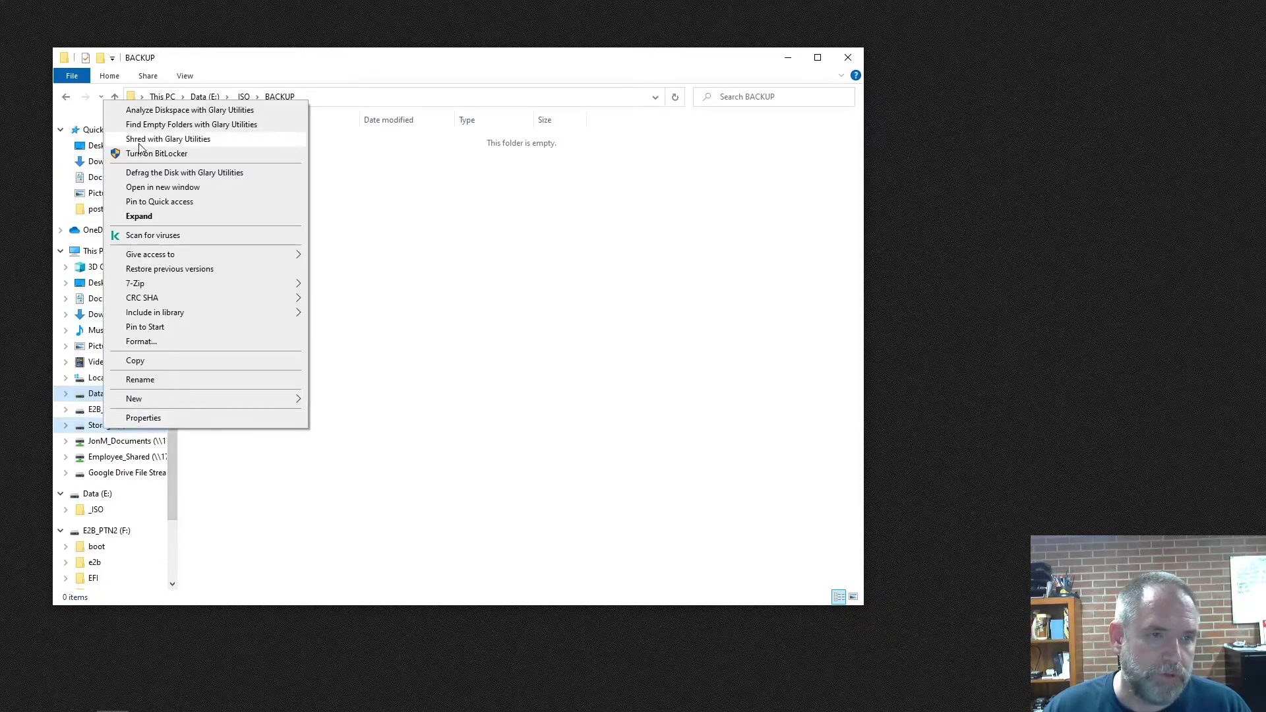
left_click(162, 187)
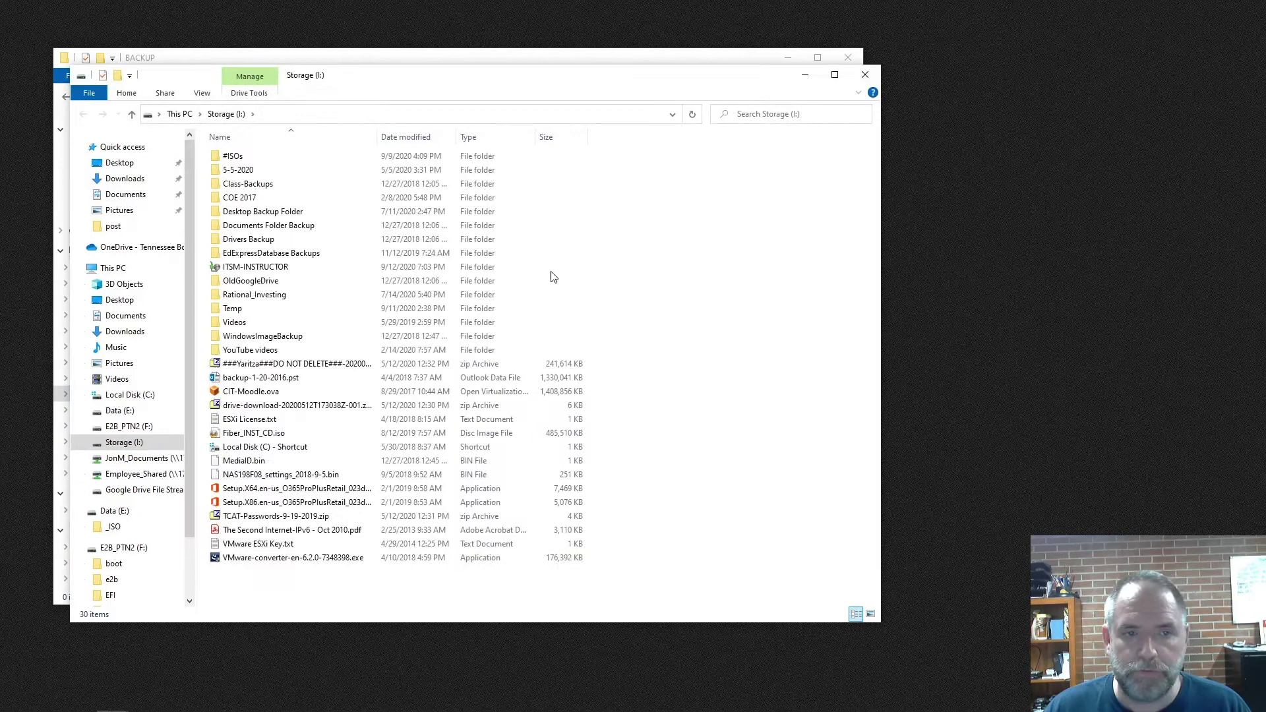
left_click_drag(443, 80, 1088, 85)
double_click(920, 153)
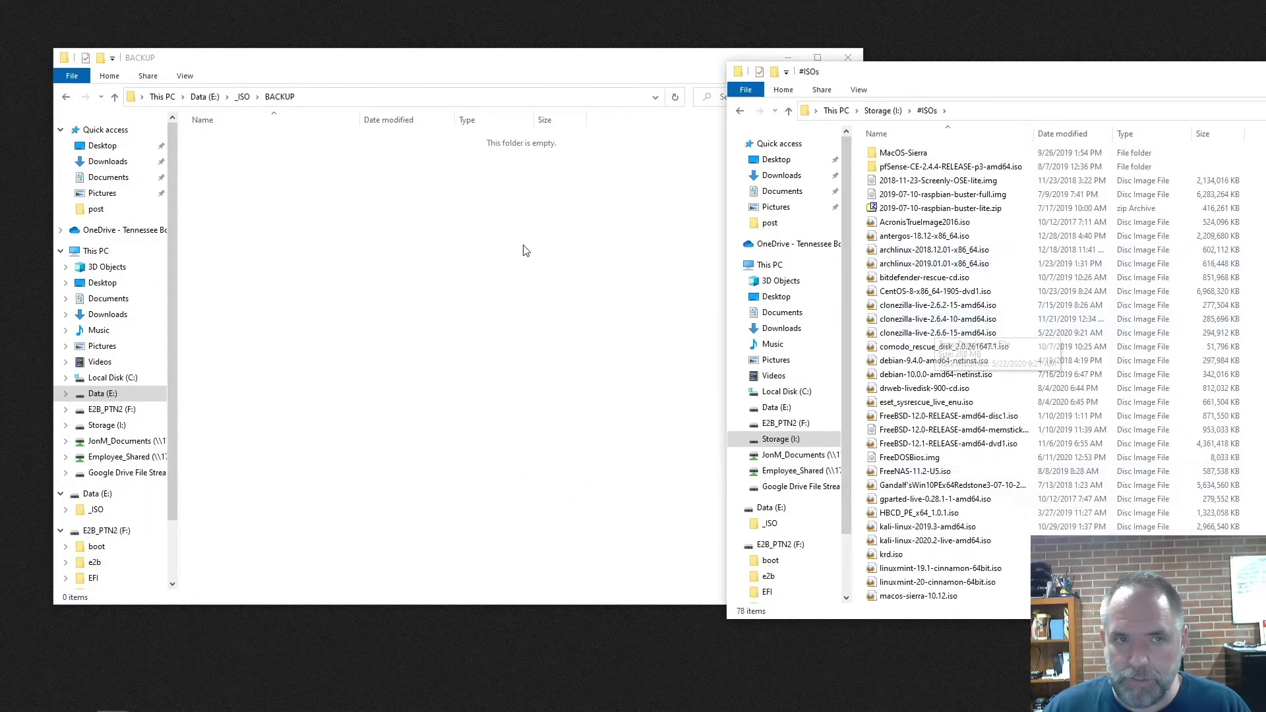
Step: Copy clonezilla-live-2.6.6-15-amd64.iso into BACKUP, then return to the _ISO folder
left_click(505, 243)
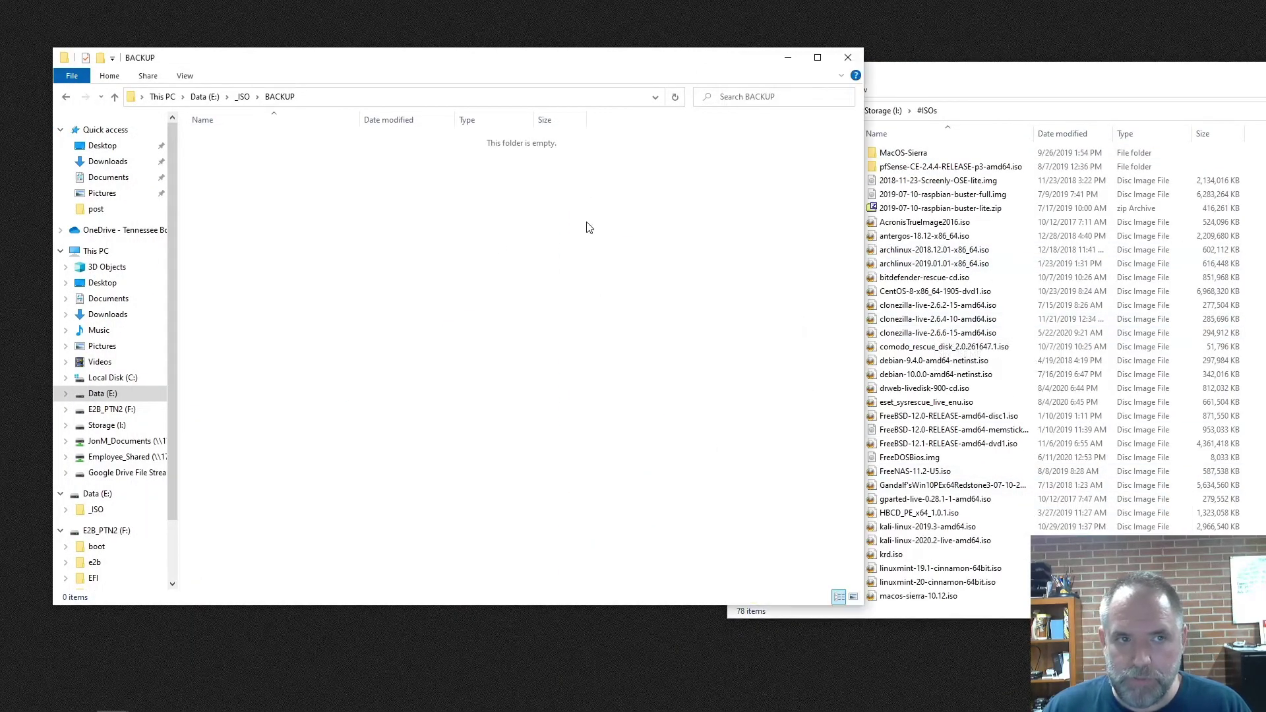
left_click(943, 334)
left_click(542, 322)
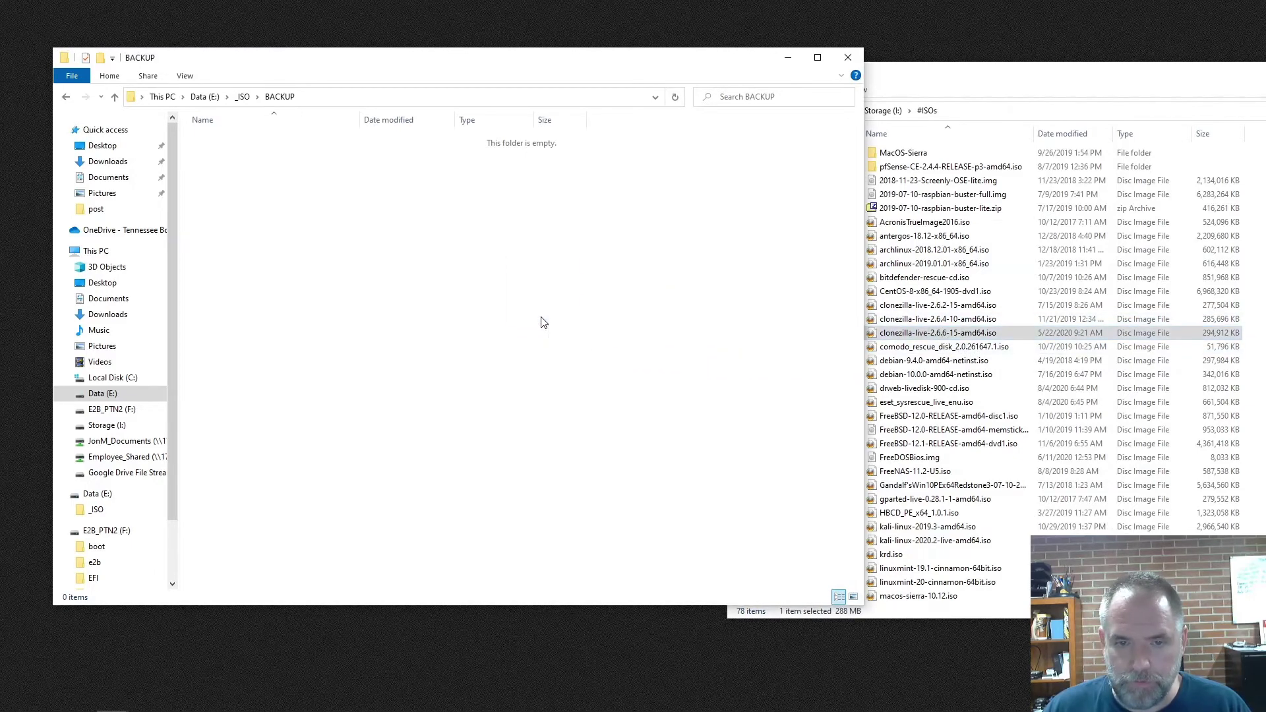
key("ctrl+v")
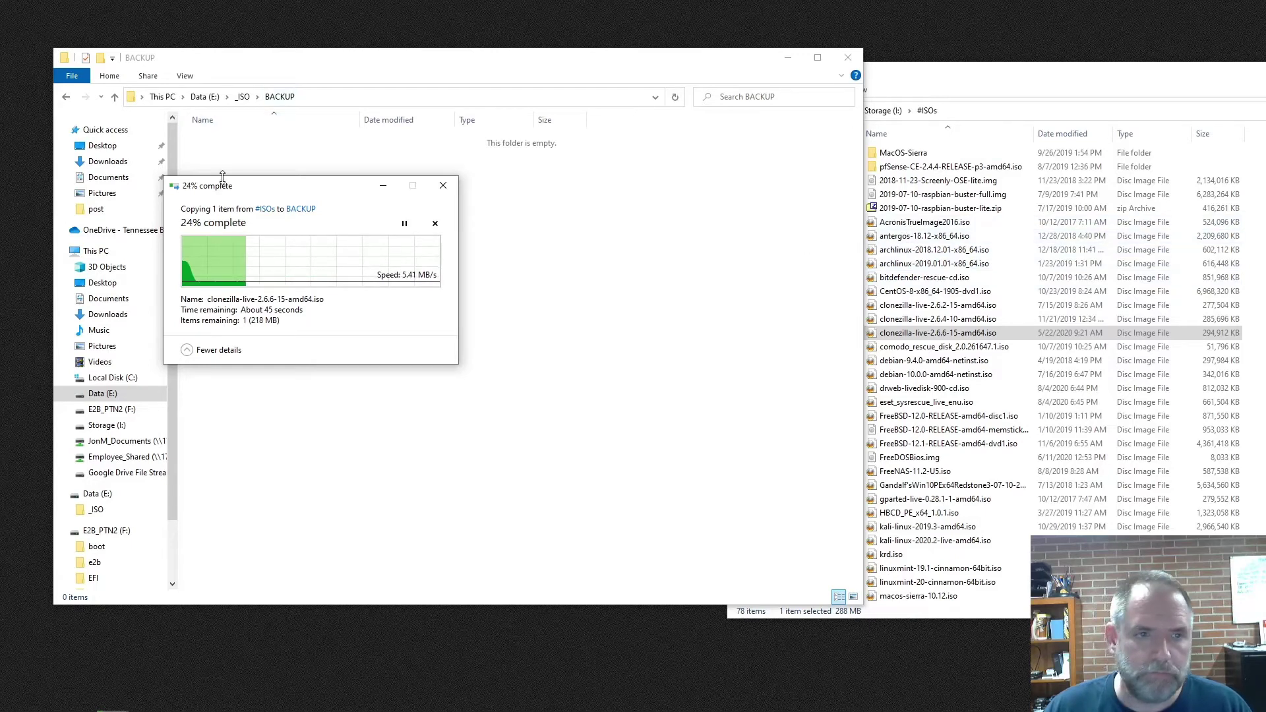
left_click_drag(279, 192, 1020, 48)
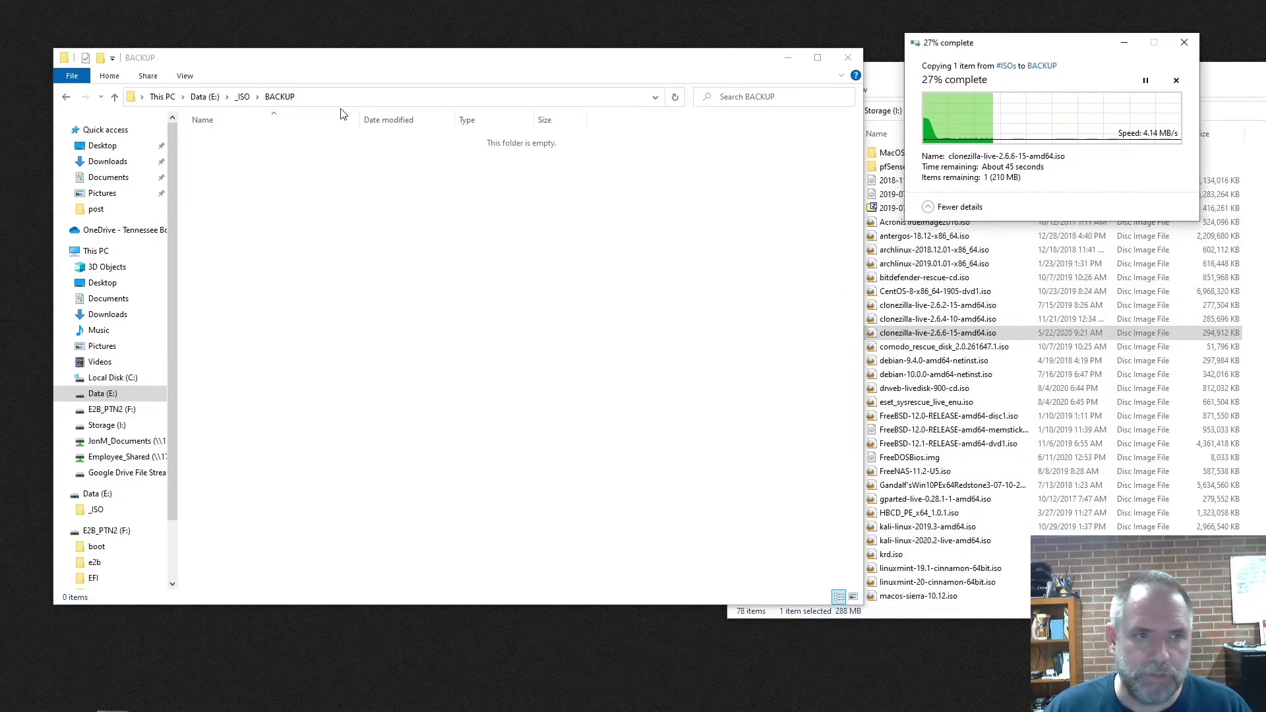
left_click(243, 96)
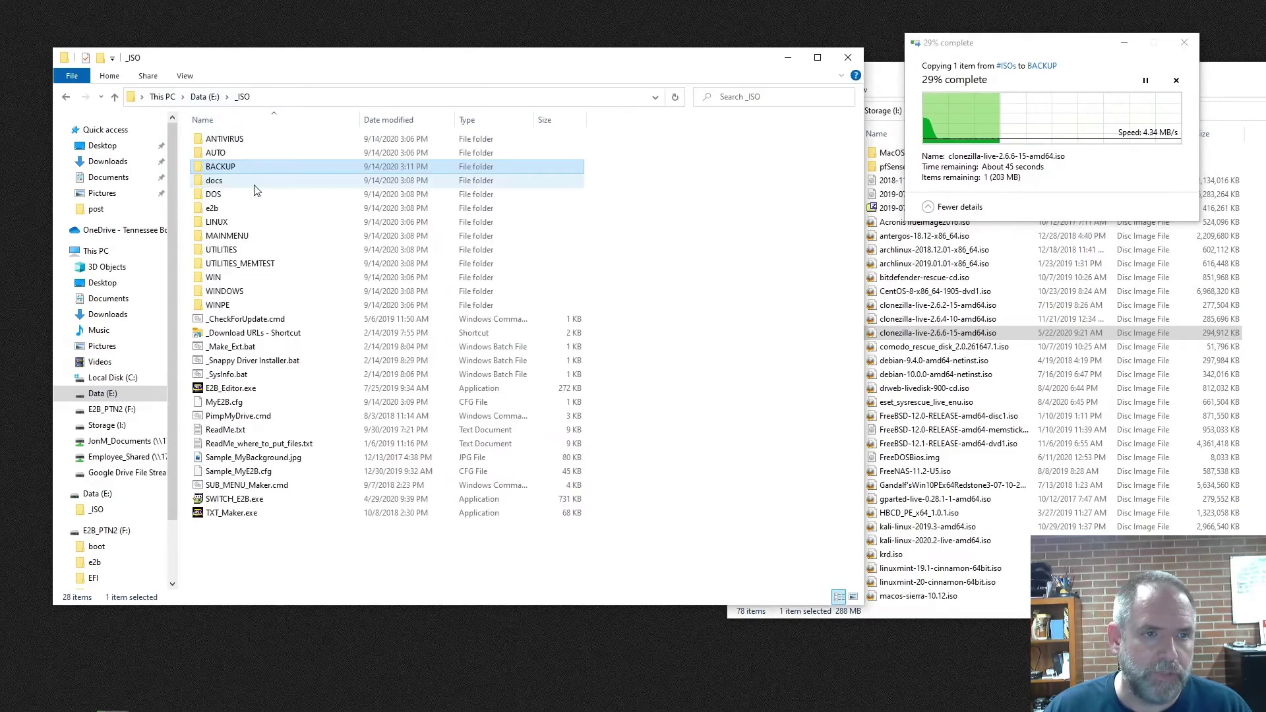
Step: Open LINUX and drag manjaro-kde-20.0.3-200606-linux56.iso from #ISOs into it
double_click(239, 228)
left_click(976, 499)
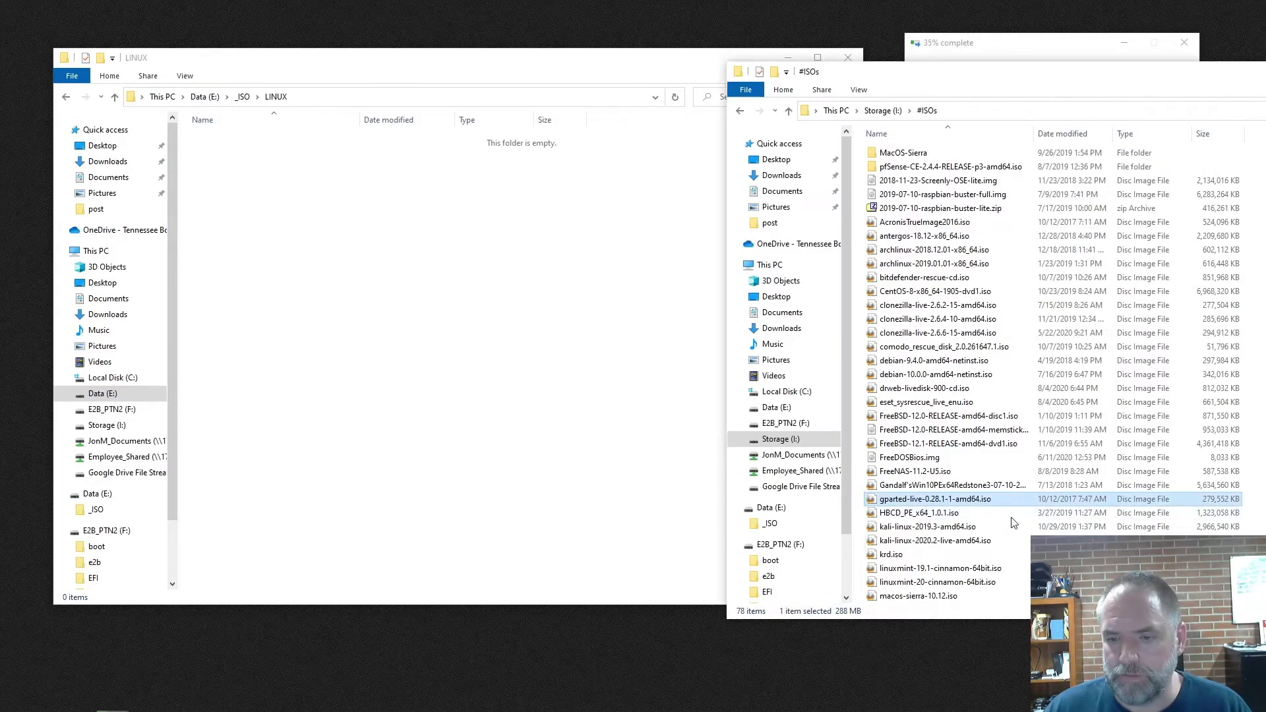
scroll(1014, 560, "down", 5)
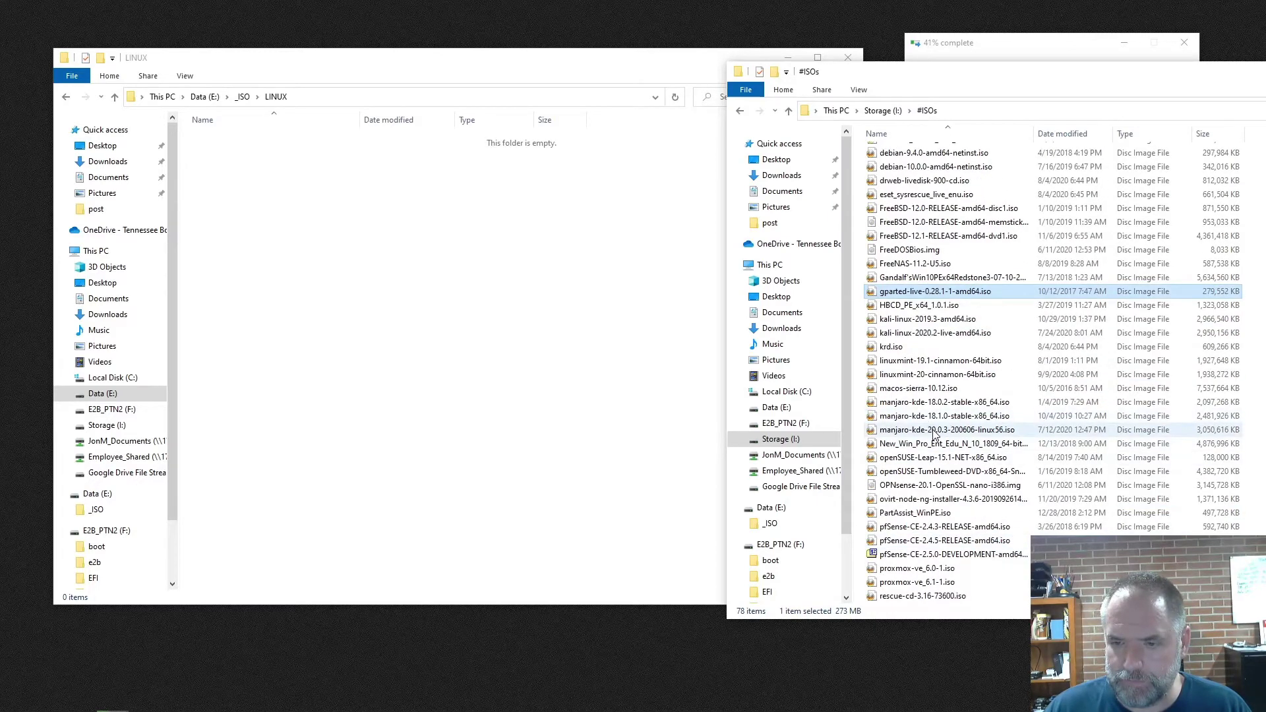
left_click(935, 430)
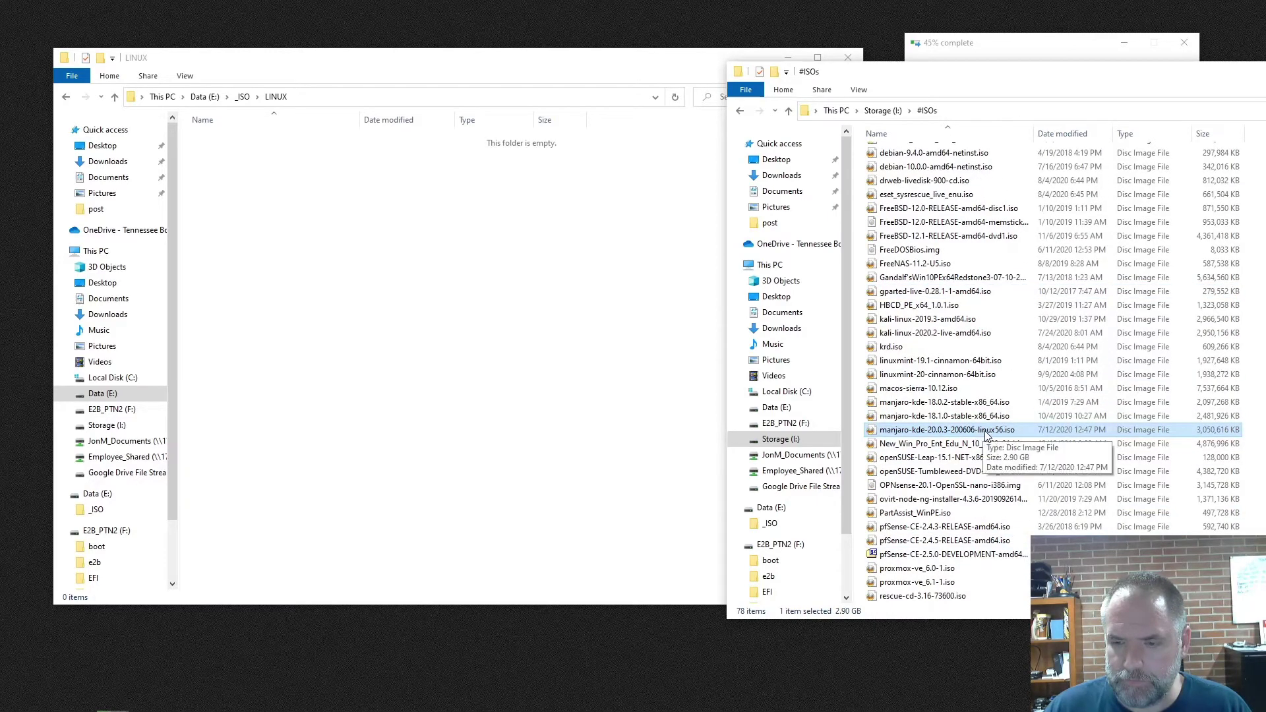
left_click_drag(979, 433, 440, 372)
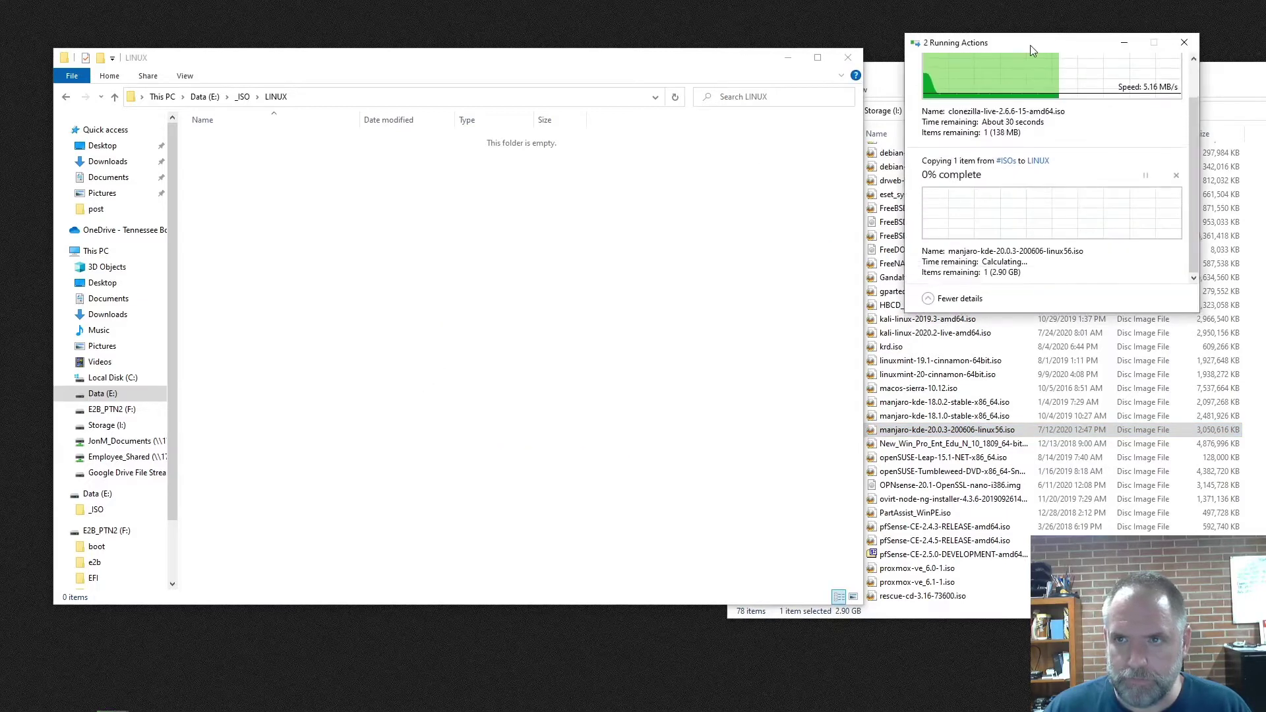
left_click_drag(1042, 33, 905, 33)
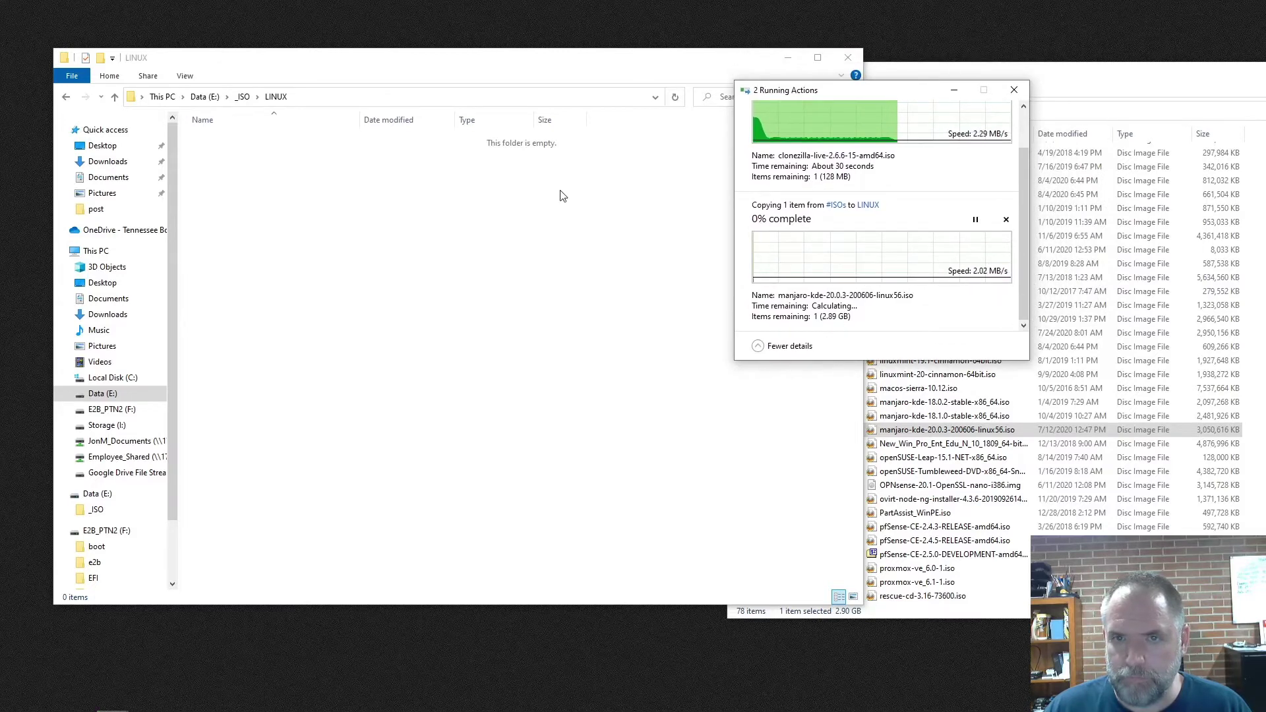
Step: Arrange the LINUX and Make_E2B windows side by side, with copy progress in front
left_click_drag(635, 62, 632, 317)
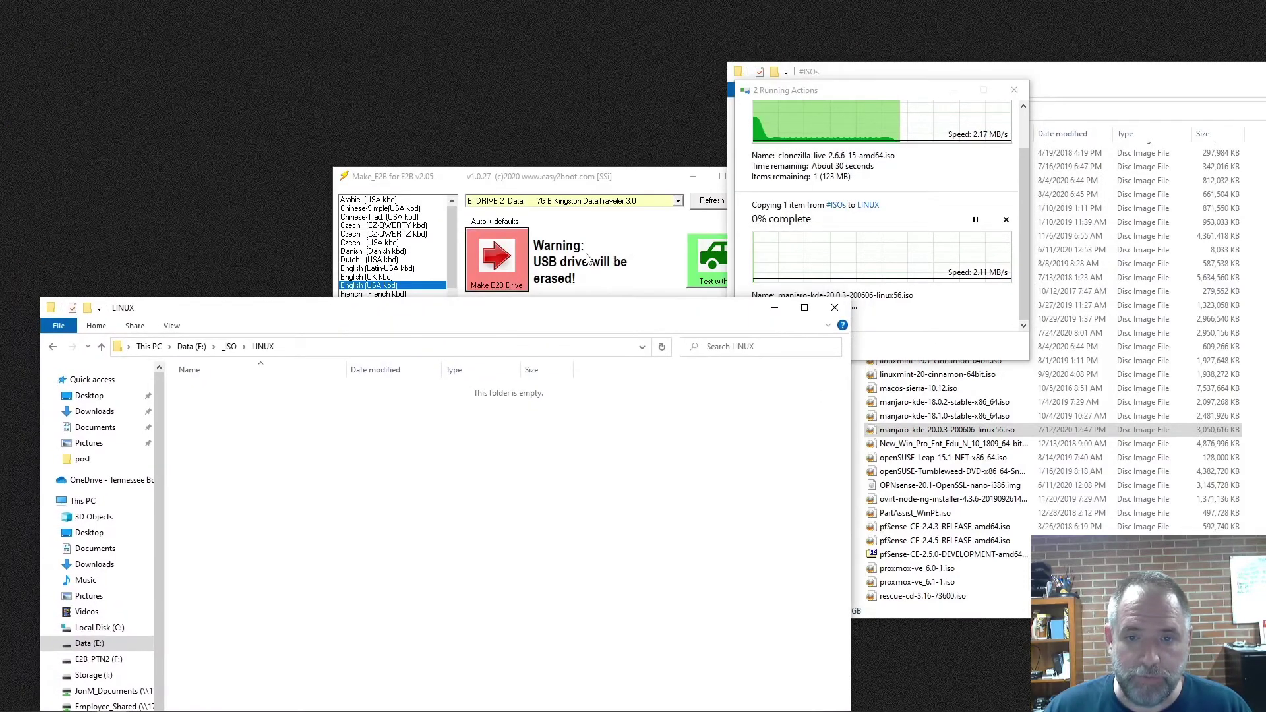
left_click_drag(636, 177, 397, 45)
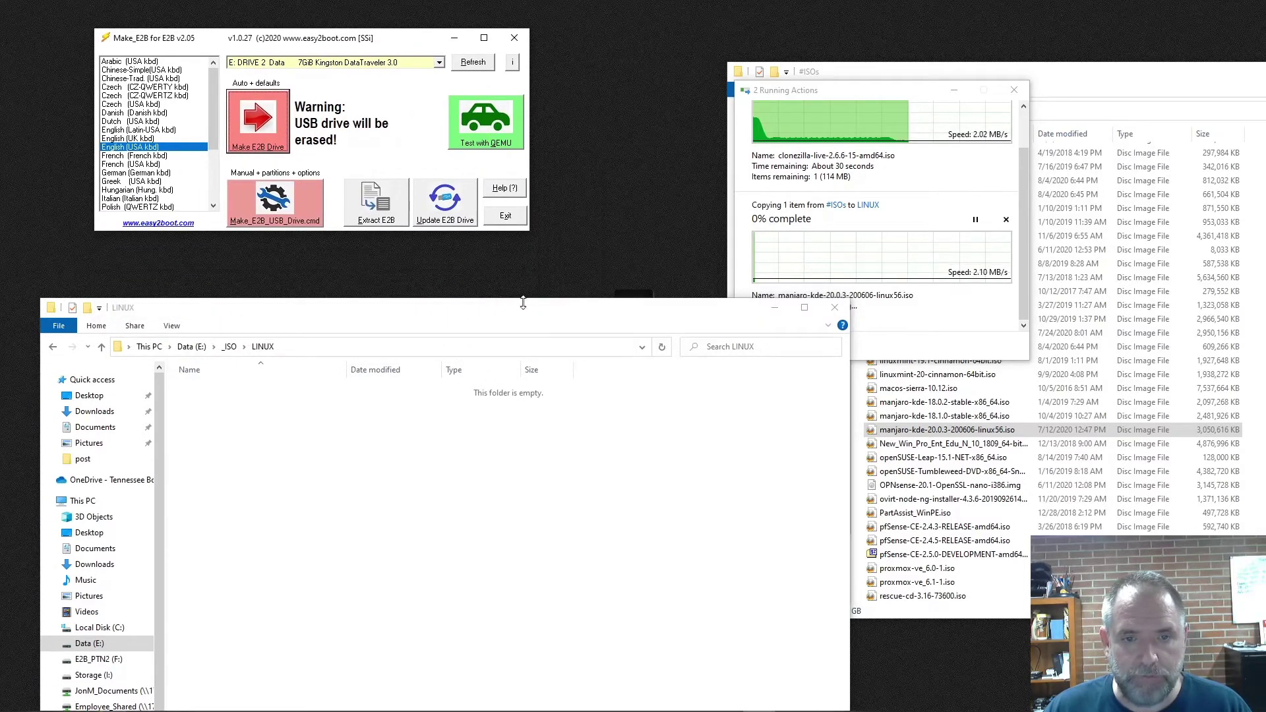
left_click_drag(523, 305, 486, 251)
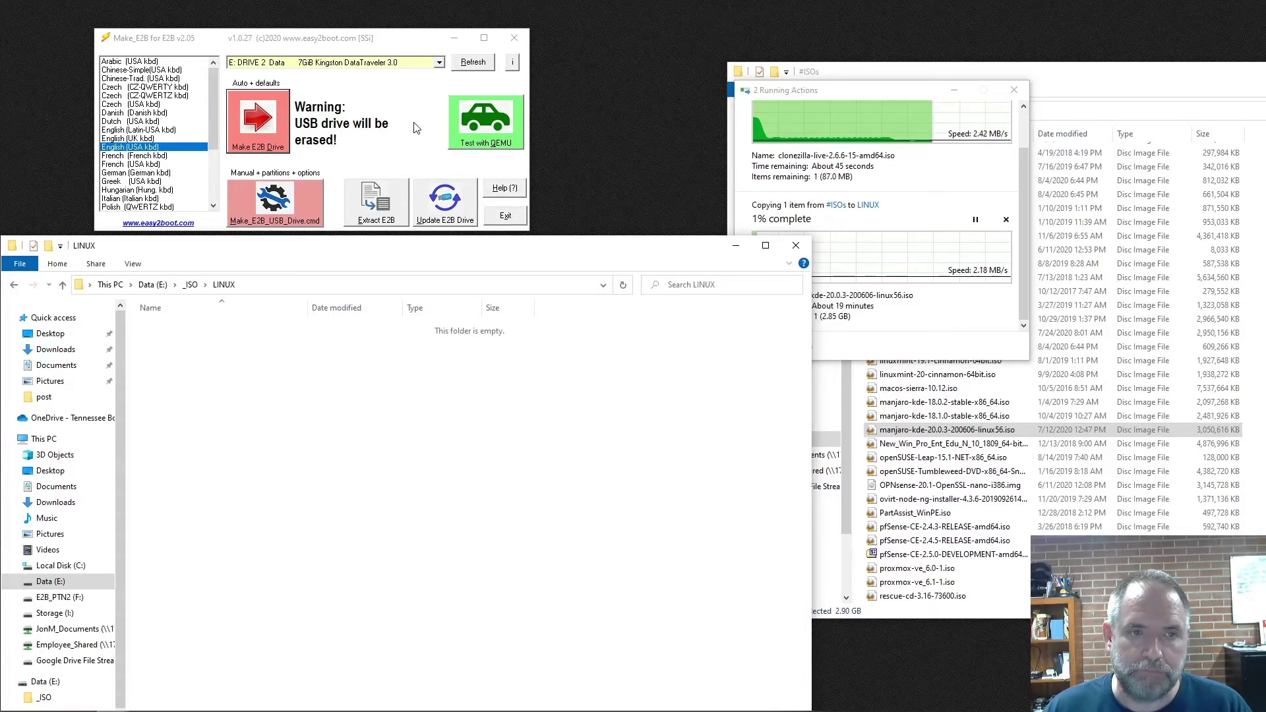
left_click_drag(362, 51, 347, 36)
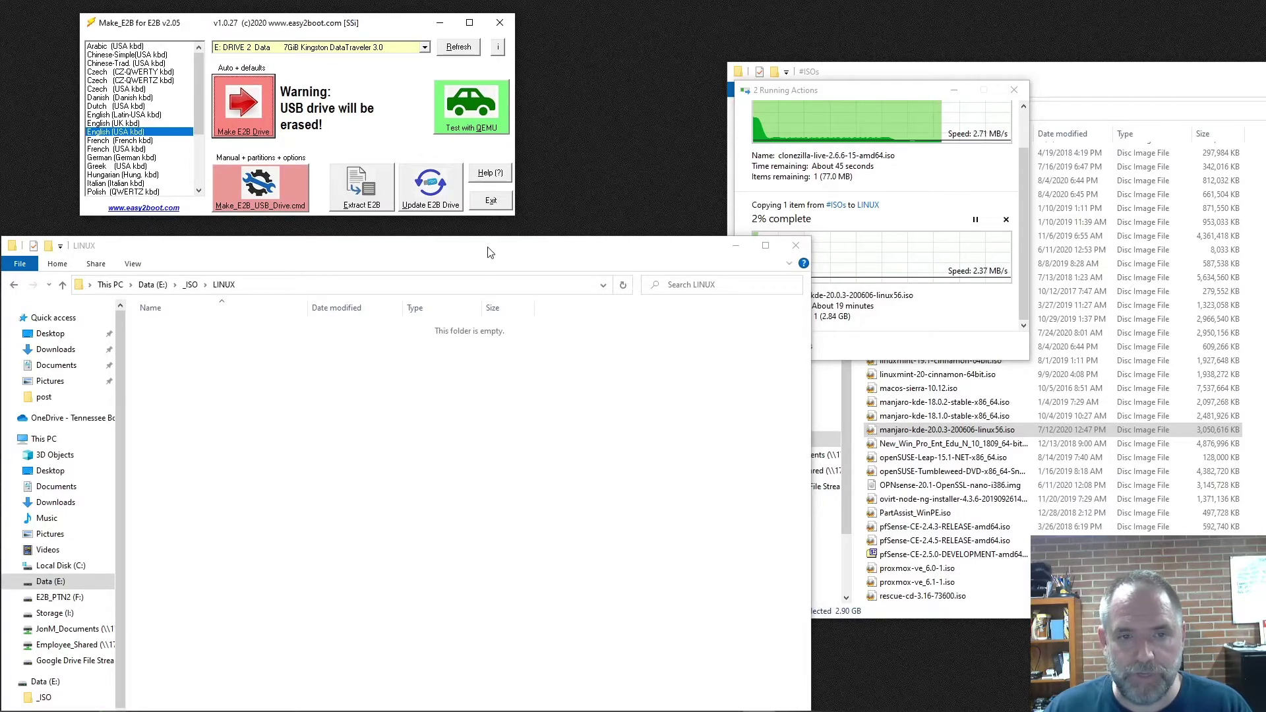
left_click_drag(490, 251, 495, 235)
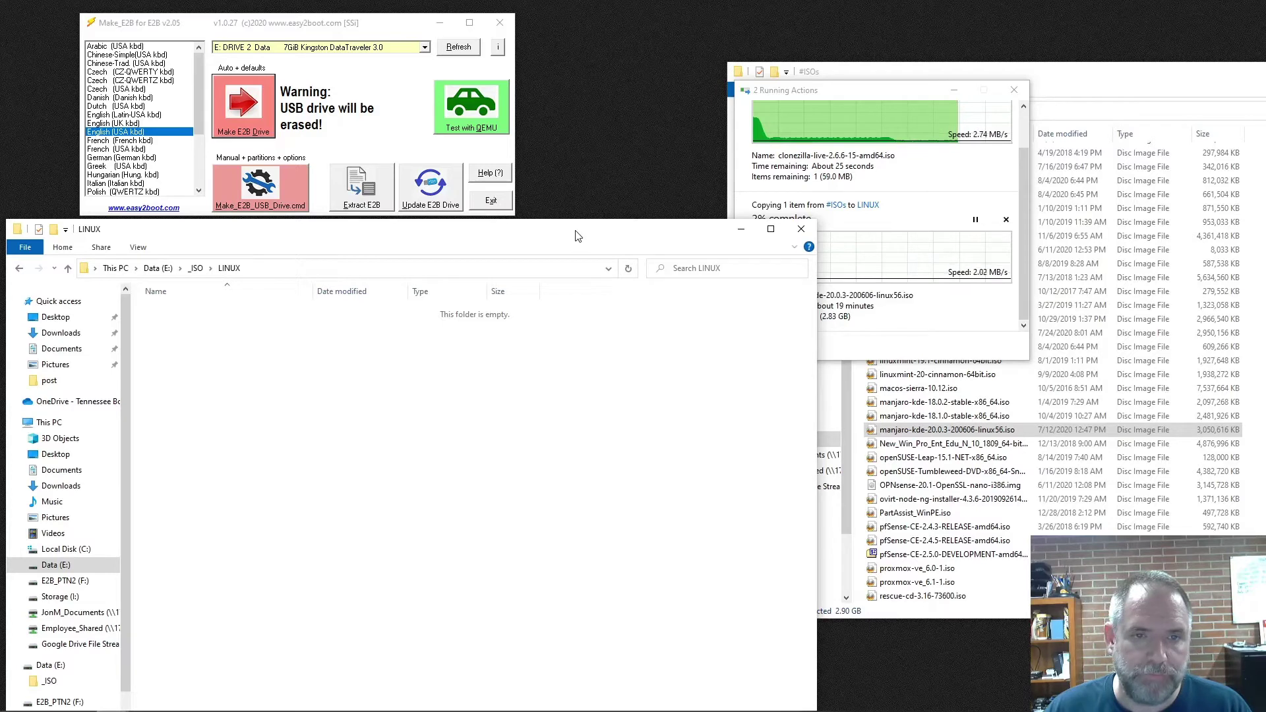
left_click_drag(851, 94, 717, 42)
Step: Browse the #ISOs file list, starting from OPNsense-20.1-OpenSSL-nano-i386.img
left_click(1137, 482)
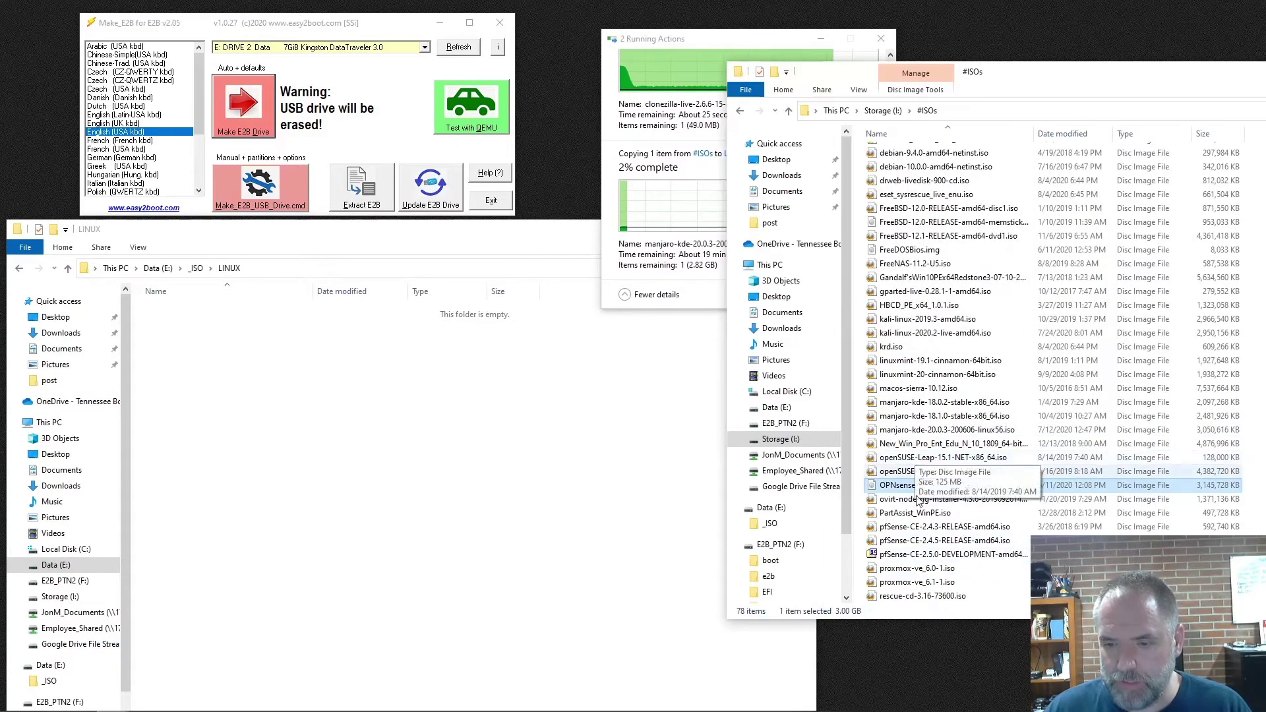
scroll(1011, 532, "down", 2)
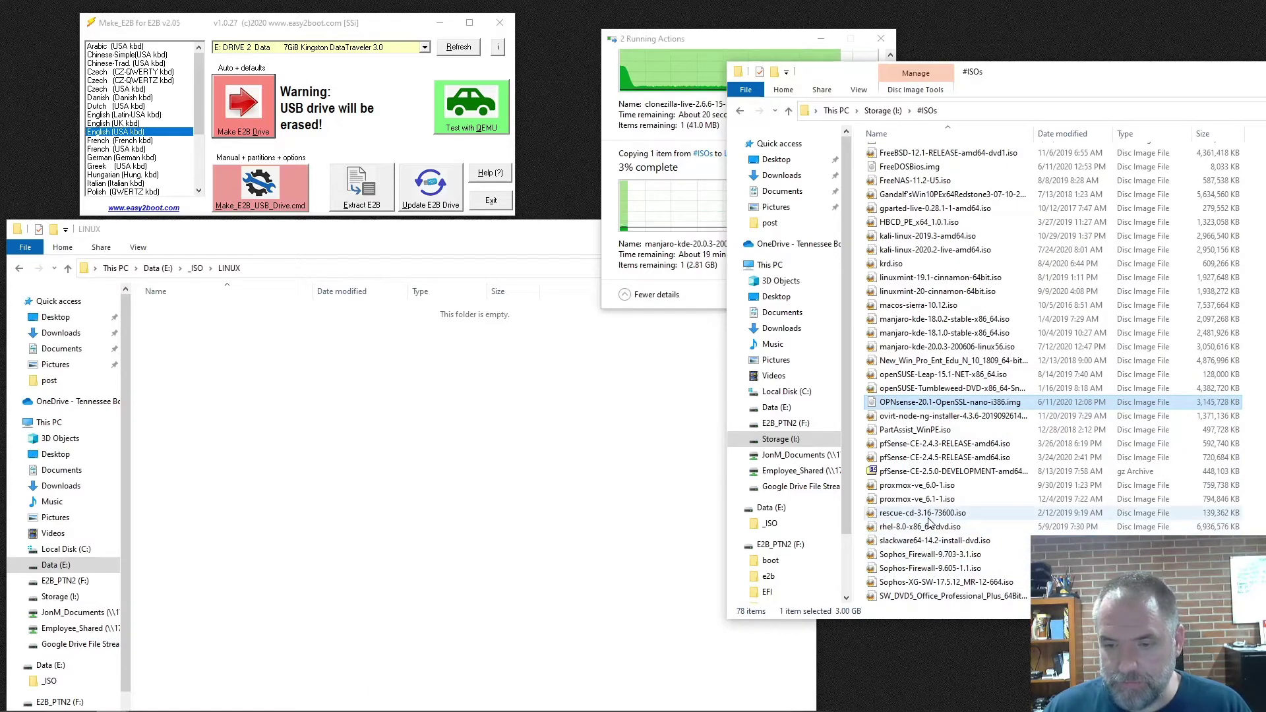
scroll(929, 521, "down", 1)
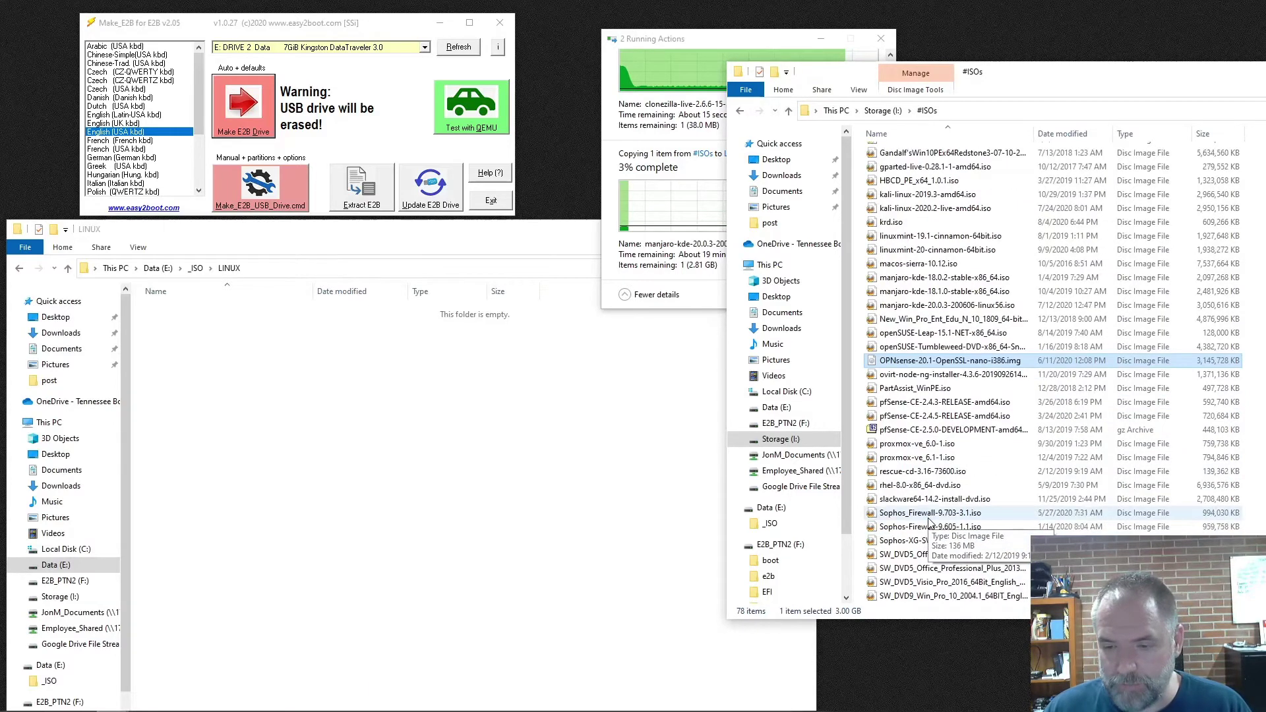
scroll(930, 521, "down", 2)
scroll(930, 521, "down", 3)
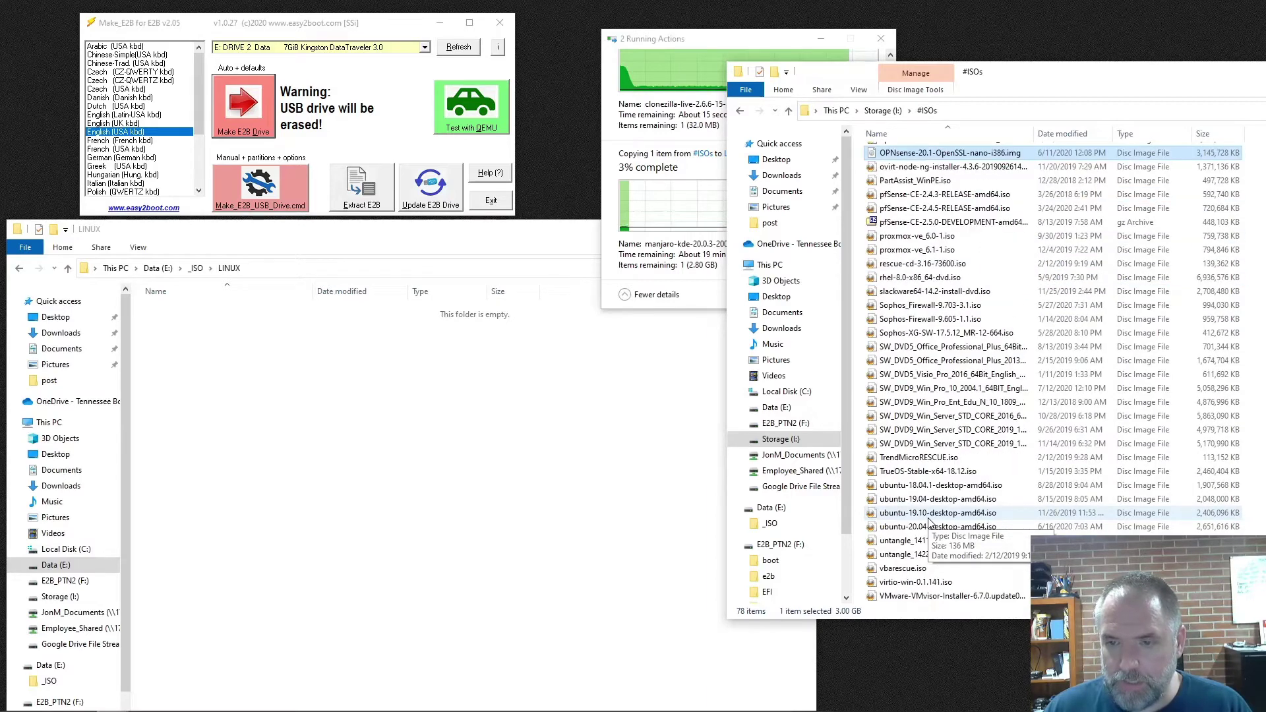
scroll(977, 429, "down", 2)
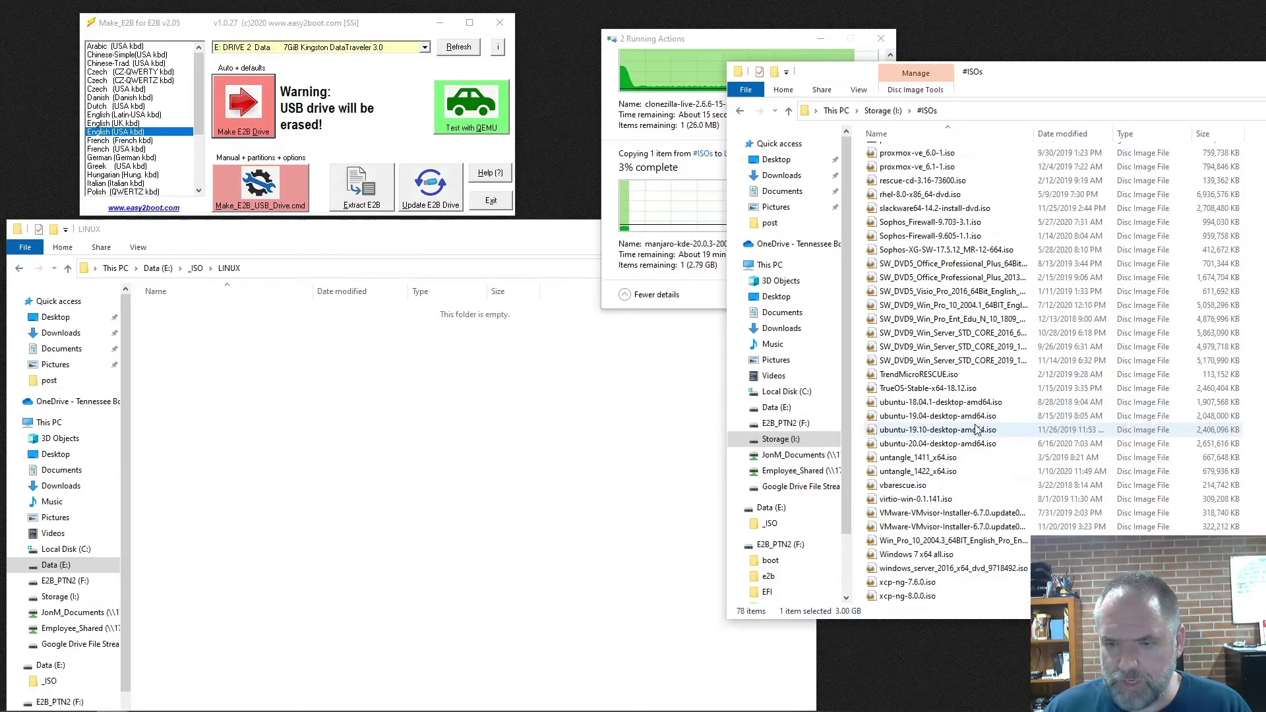
scroll(1039, 531, "up", 1)
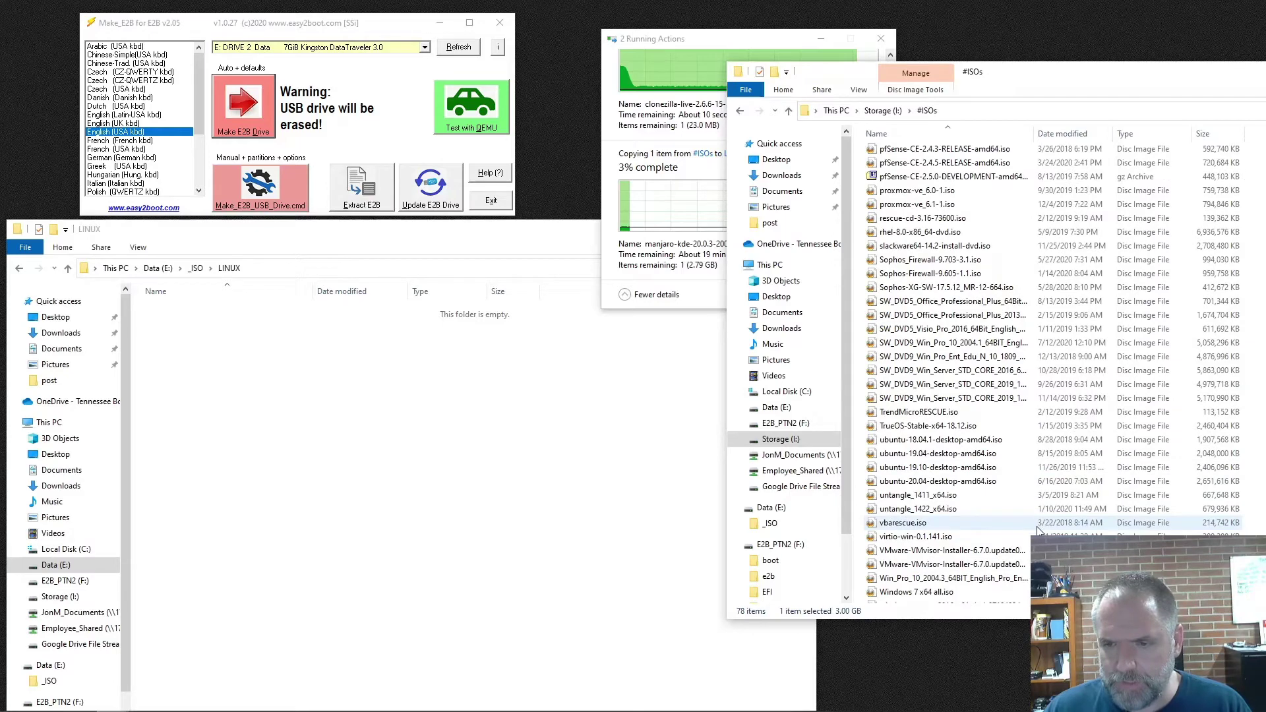
scroll(1039, 531, "up", 11)
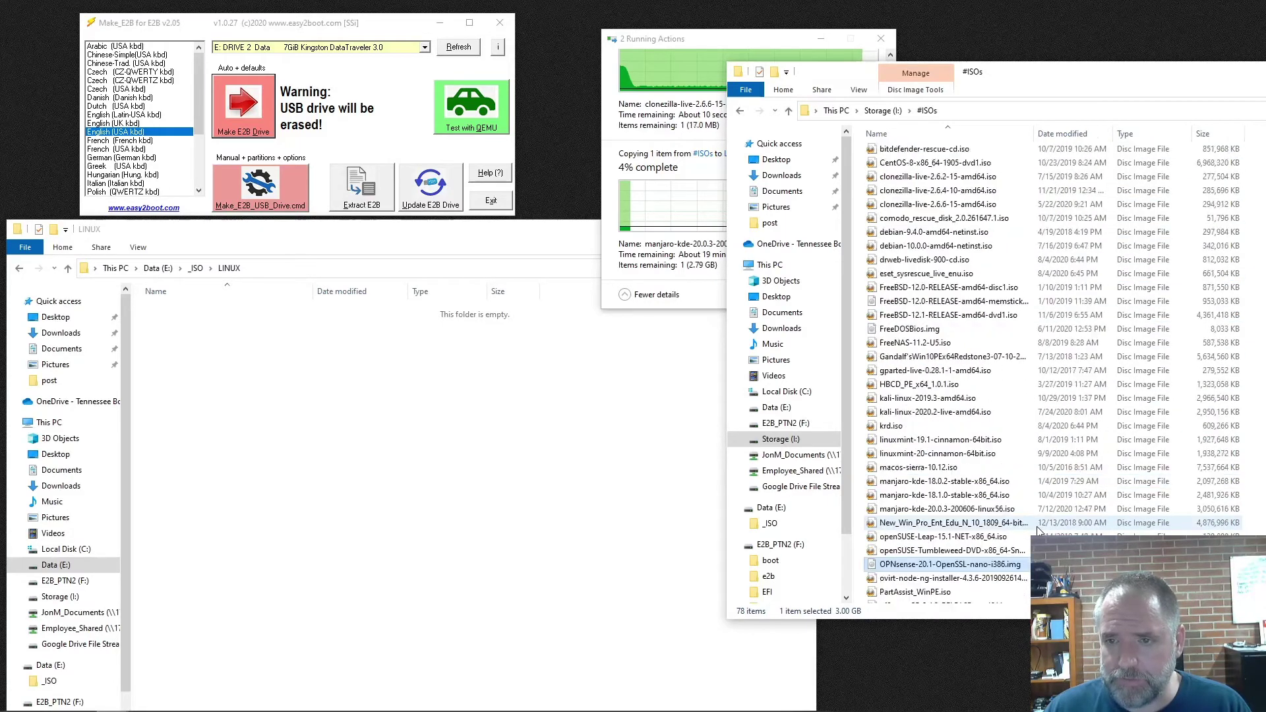
scroll(1039, 530, "up", 3)
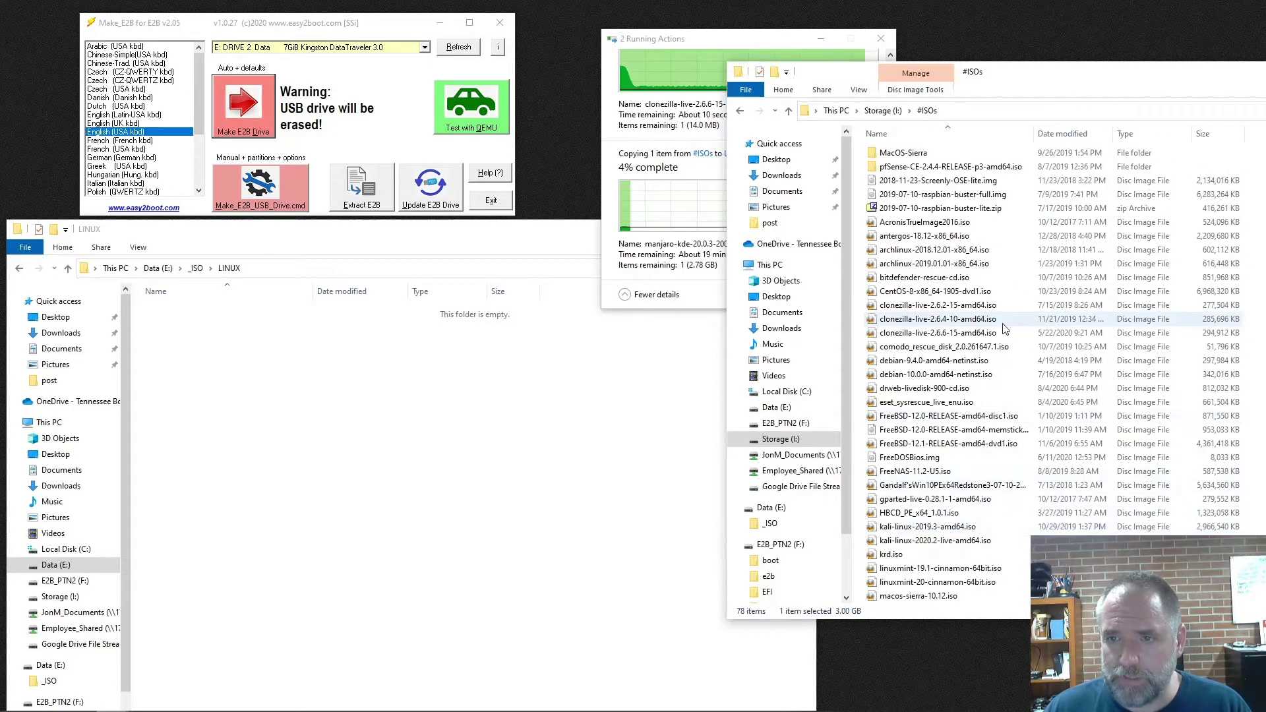
Step: Confirm the clonezilla copy finished and select comodo_rescue_disk_2.0.261647.1.iso in #ISOs
left_click(715, 41)
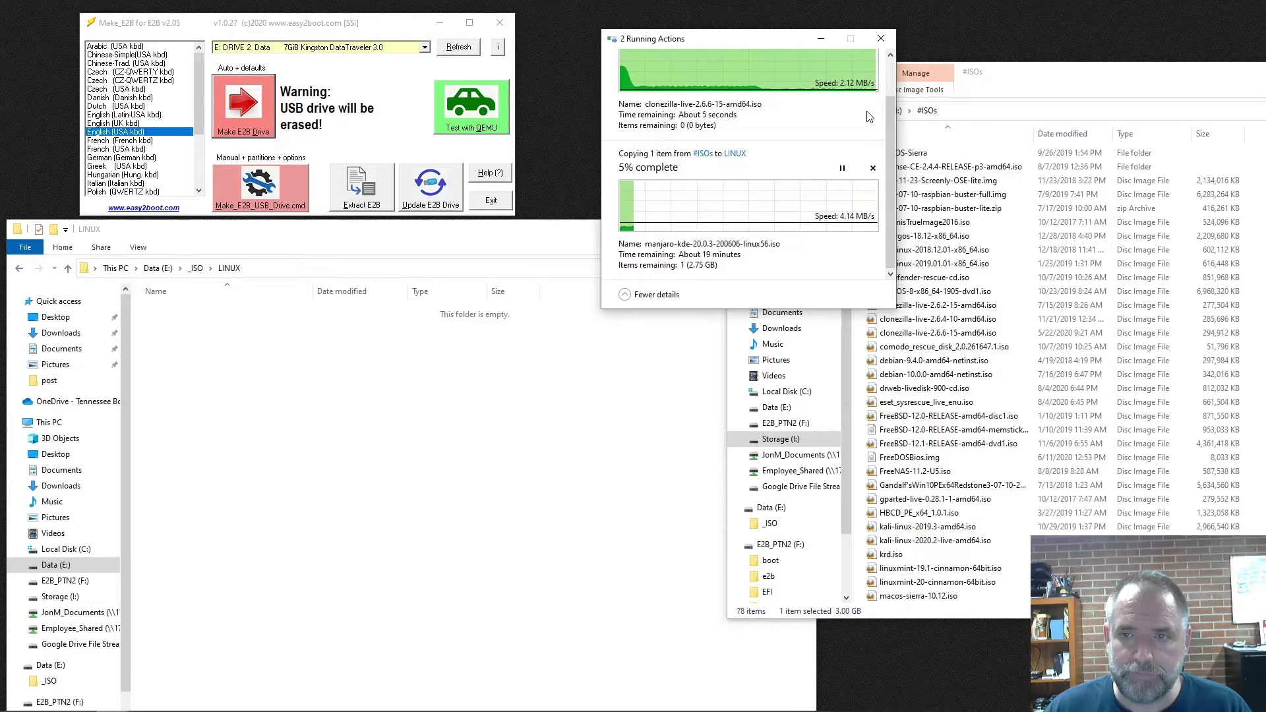
left_click(996, 74)
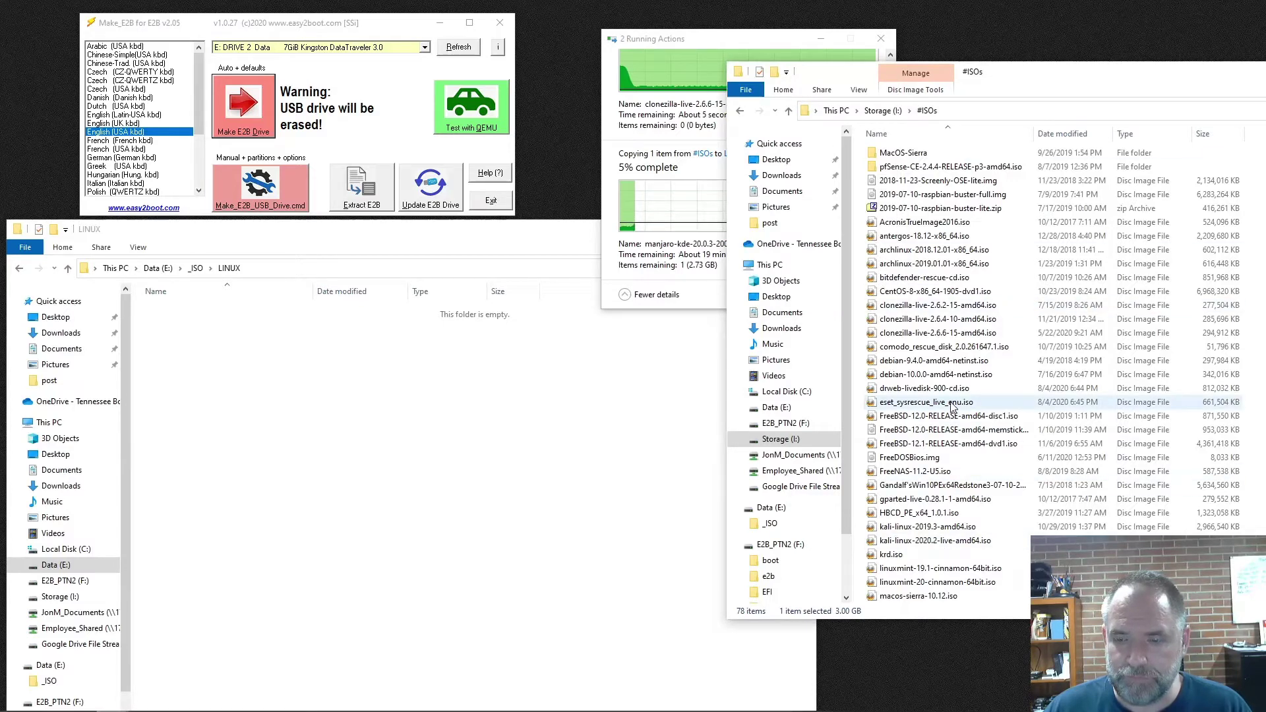
left_click(950, 347)
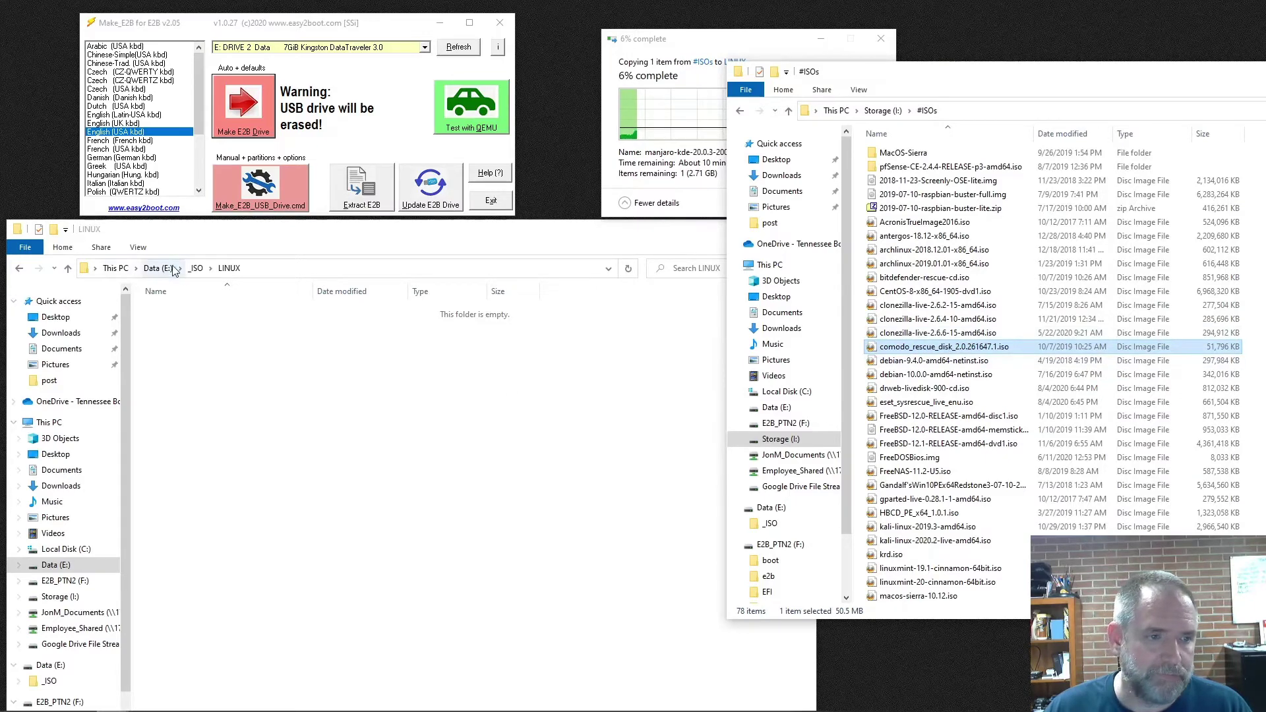
Step: Go from LINUX up to _ISO, open ANTIVIRUS, and cancel the running manjaro-kde copy
left_click(196, 268)
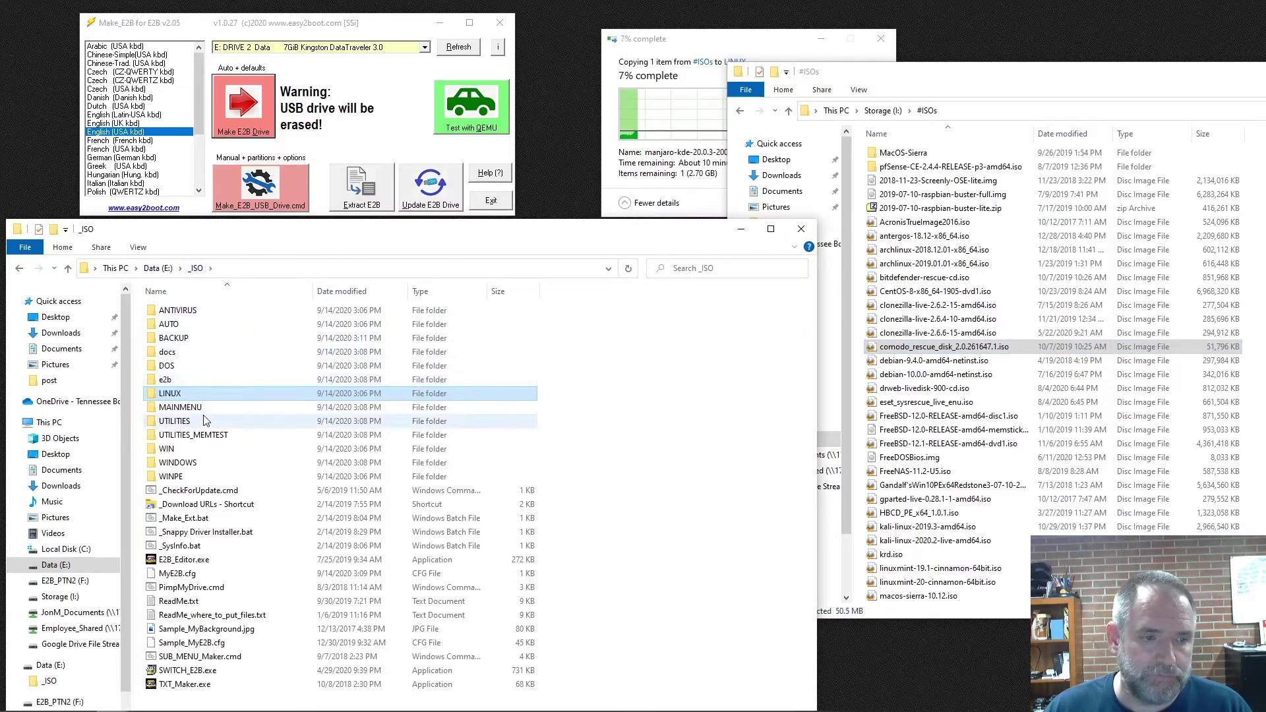
double_click(189, 311)
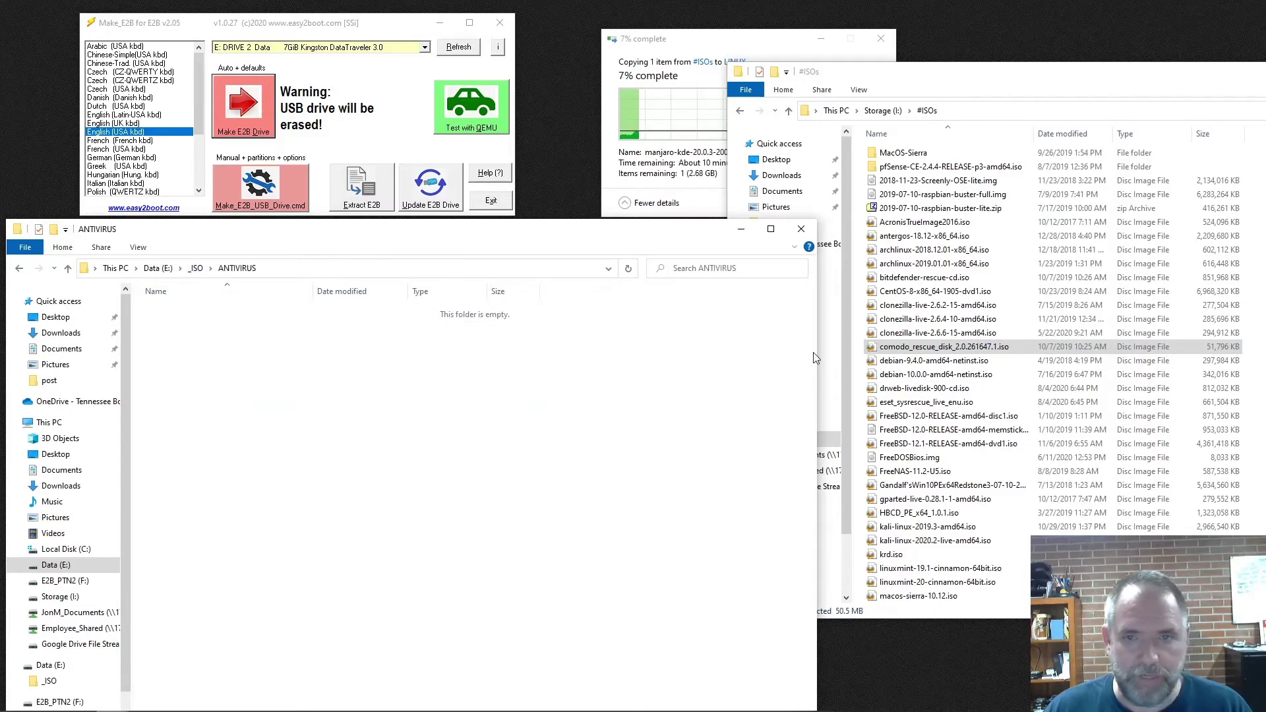
left_click(738, 55)
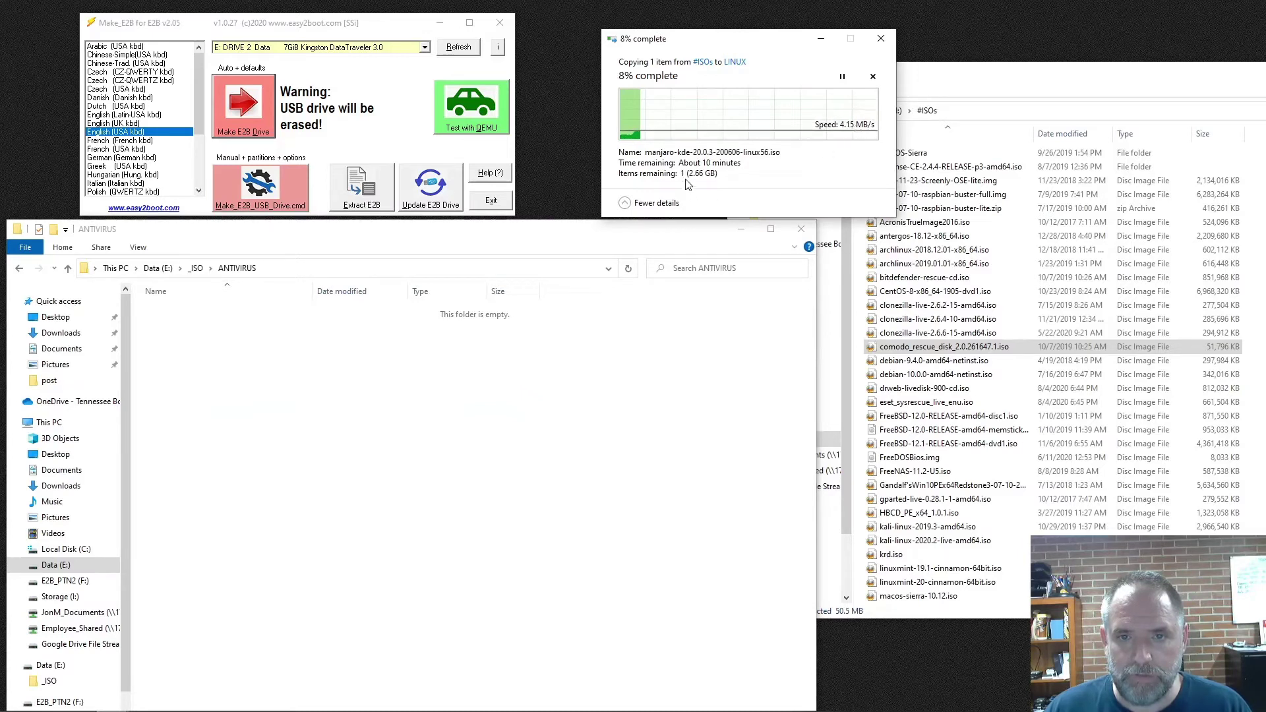
left_click(872, 77)
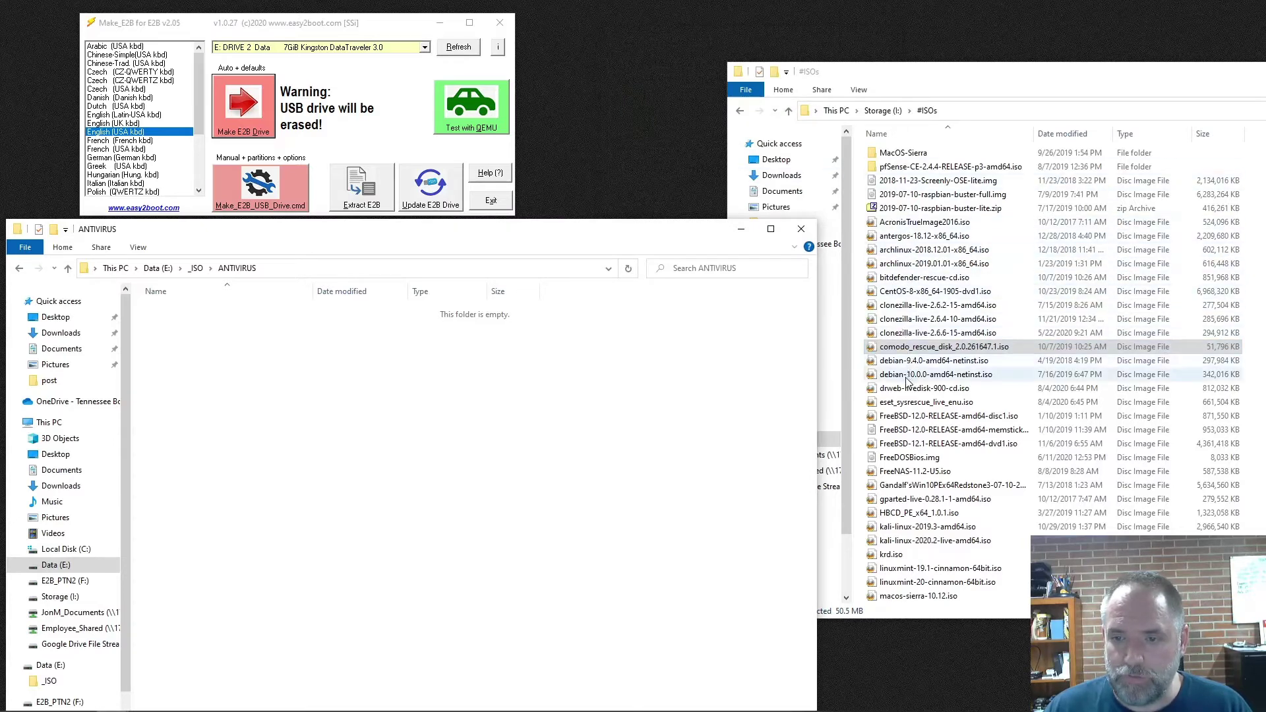
Step: Drag comodo_rescue_disk_2.0.261647.1.iso (51,796 KB) into ANTIVIRUS and move the windows aside
left_click_drag(923, 348, 448, 382)
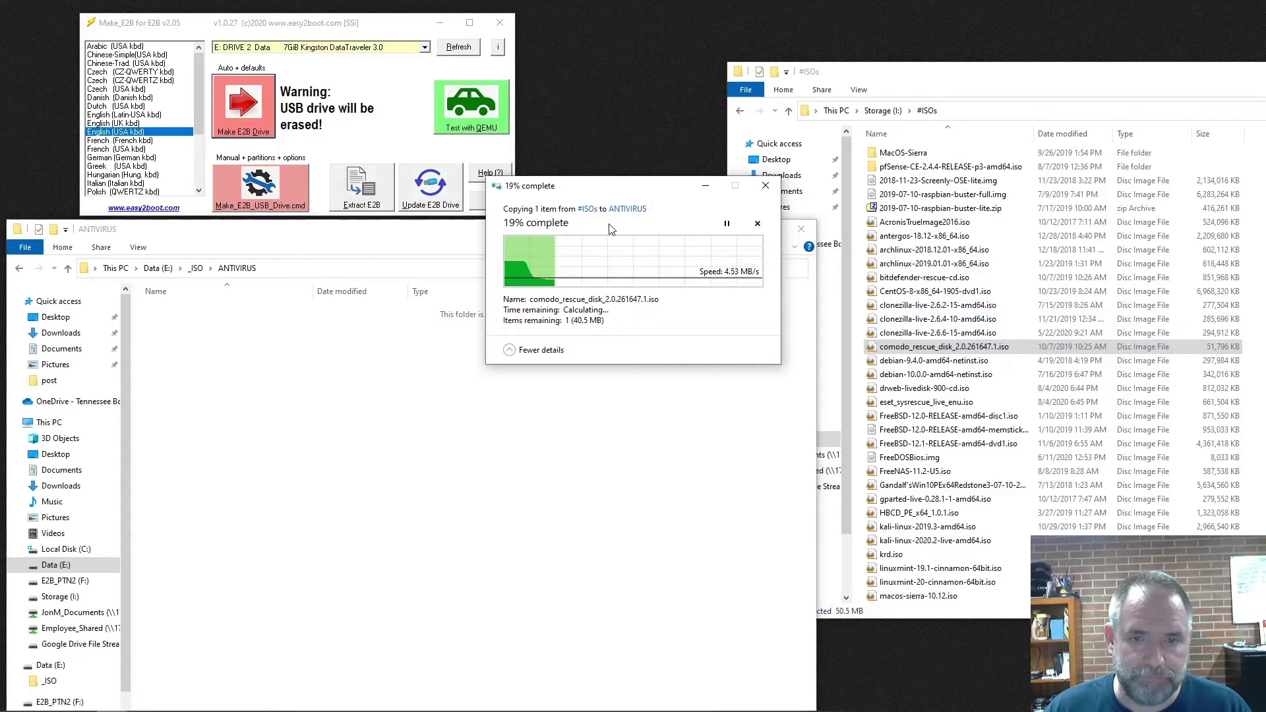
left_click_drag(651, 190, 1048, 48)
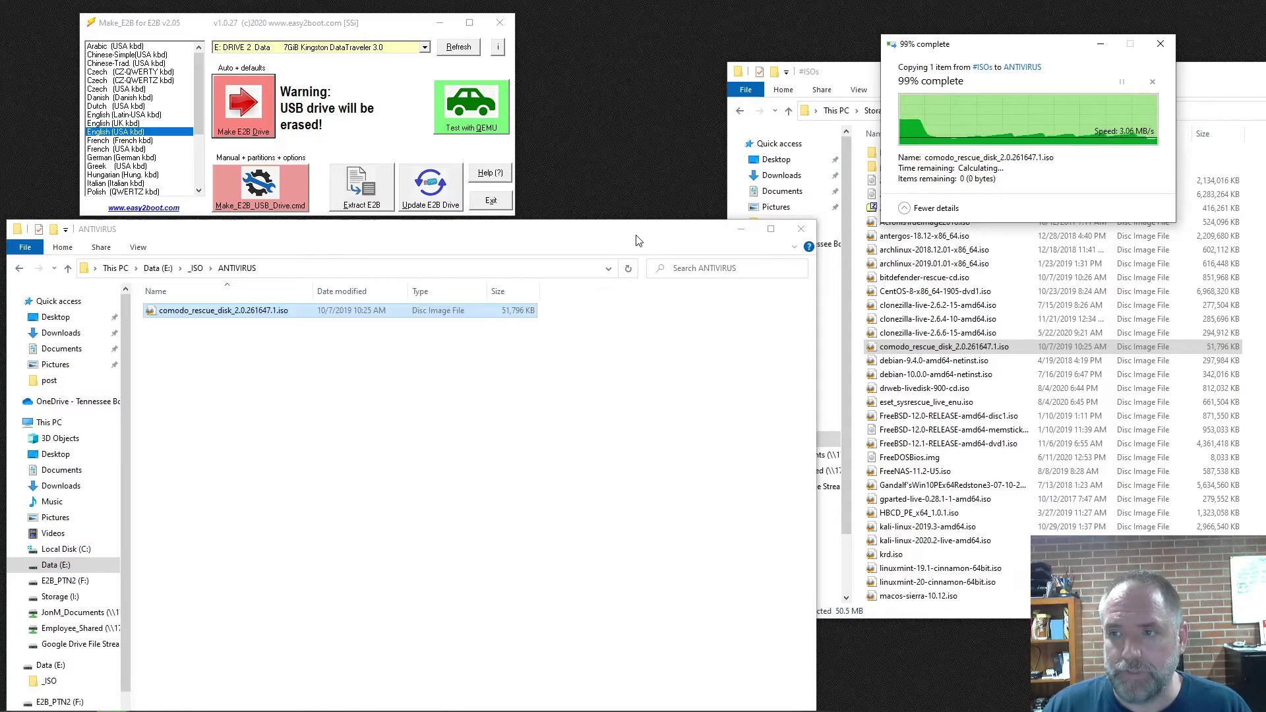
left_click_drag(636, 241, 780, 163)
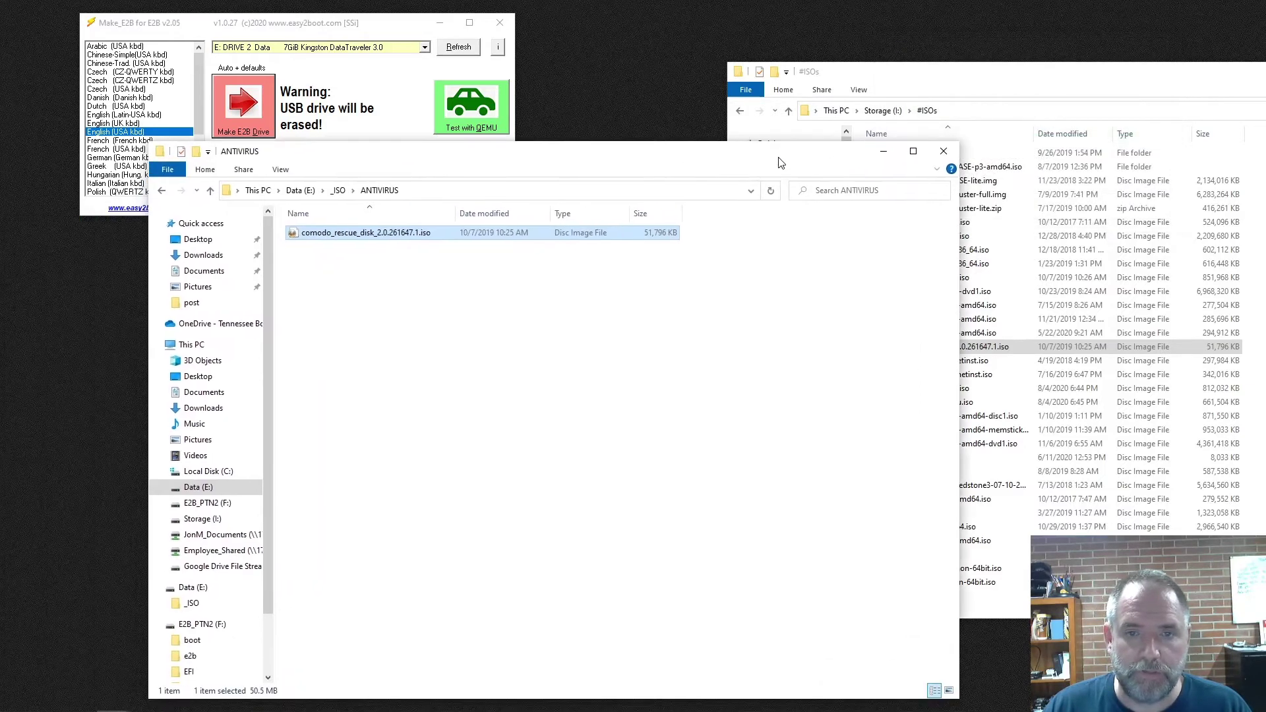
Step: Launch Test with QEMU from Make_E2B and centre the QEMU window
left_click(515, 310)
left_click(414, 124)
left_click(478, 120)
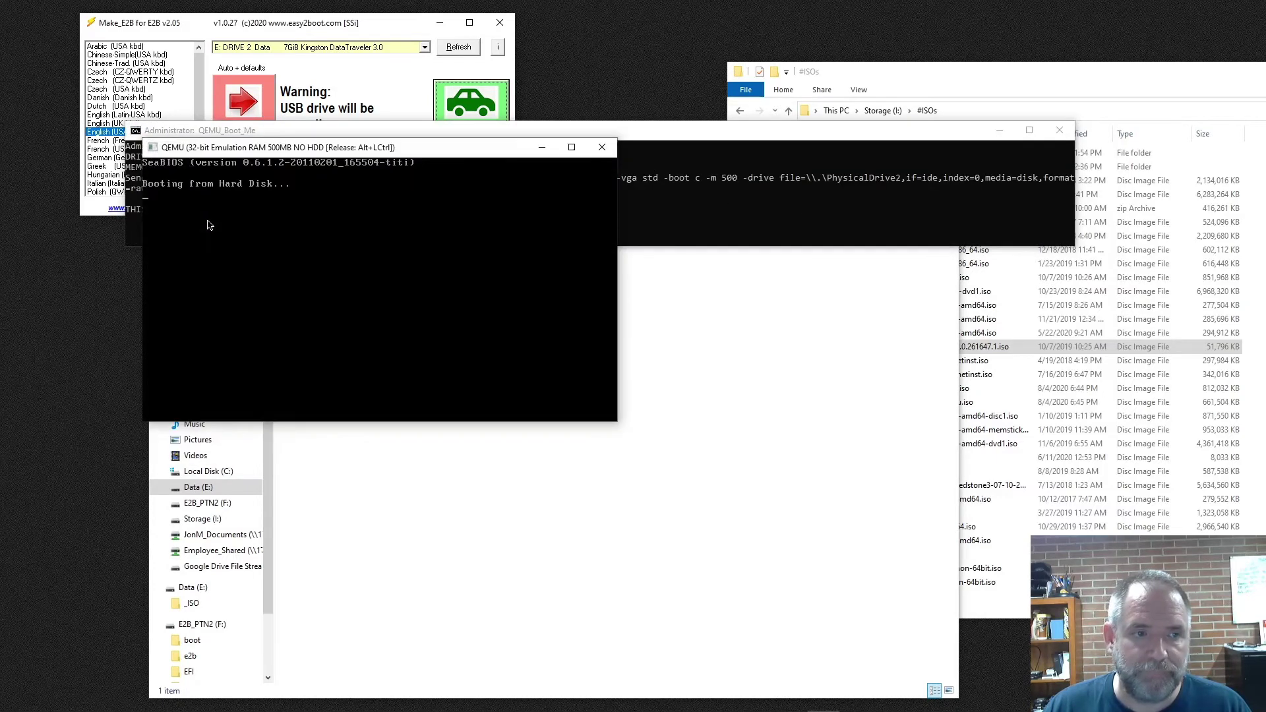
left_click_drag(350, 148, 592, 253)
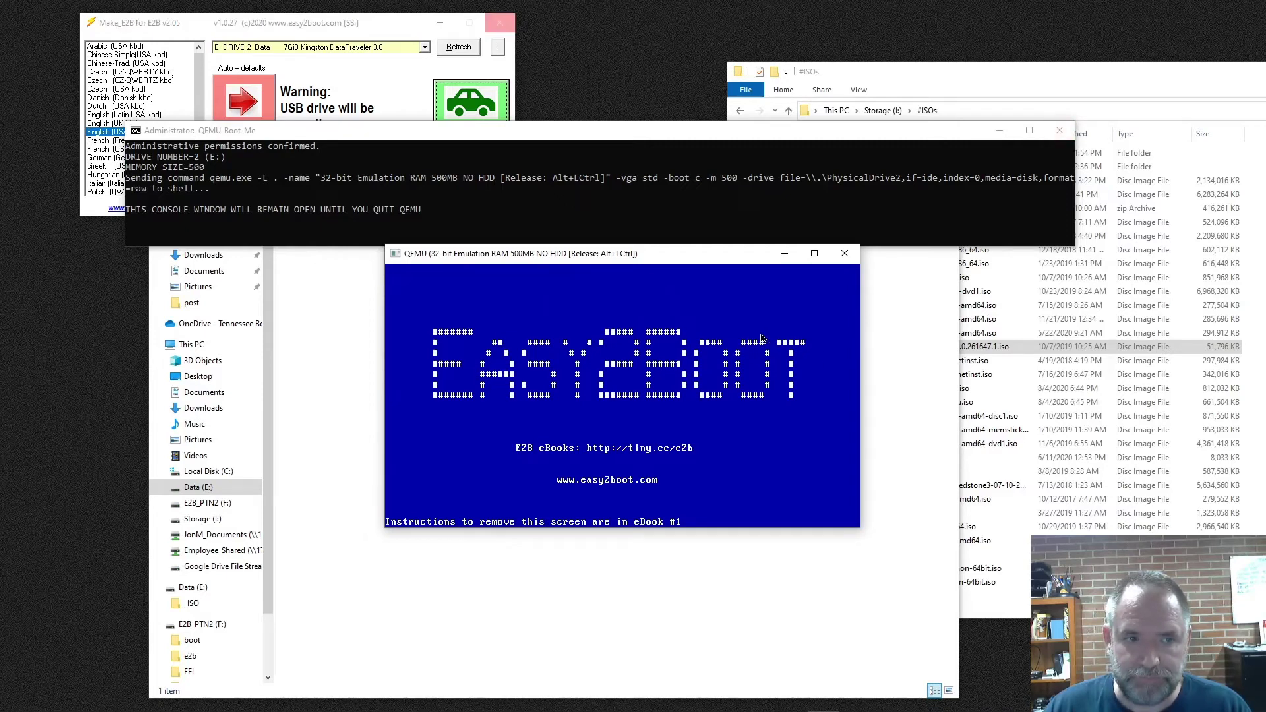
left_click_drag(617, 257, 607, 199)
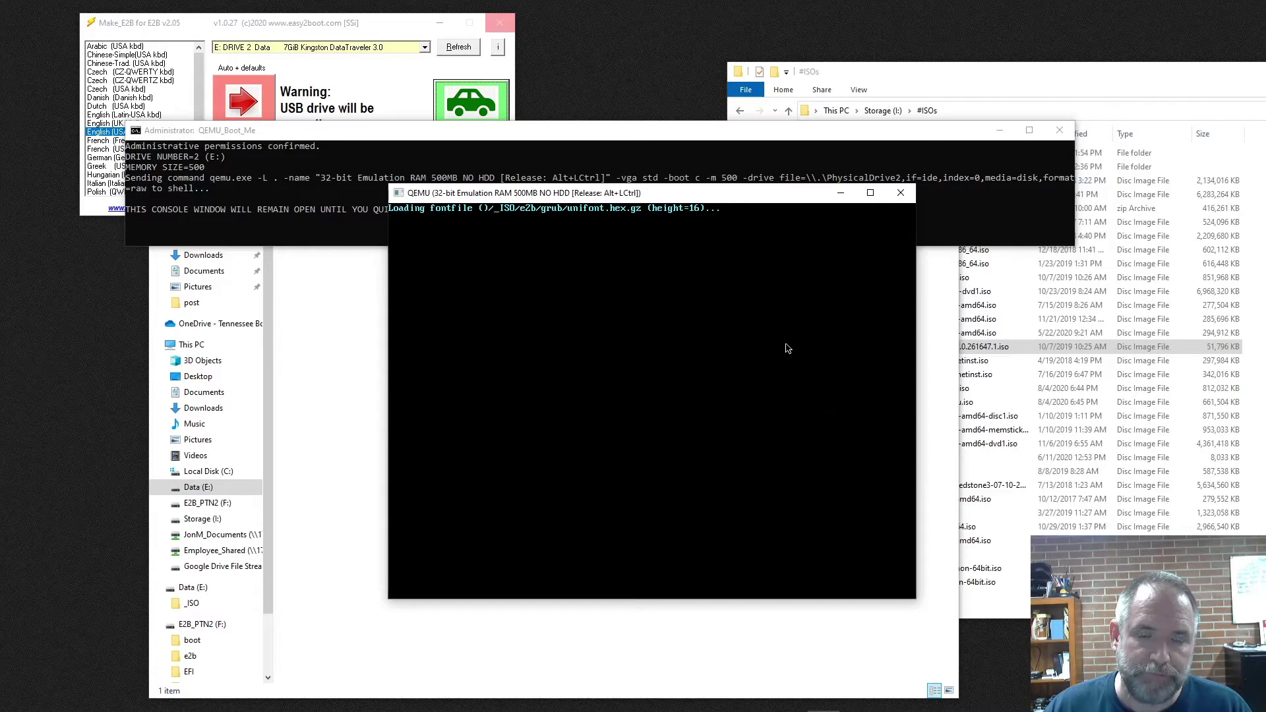
Step: Close the ANTIVIRUS folder window and move the #ISOs window aside
left_click(351, 386)
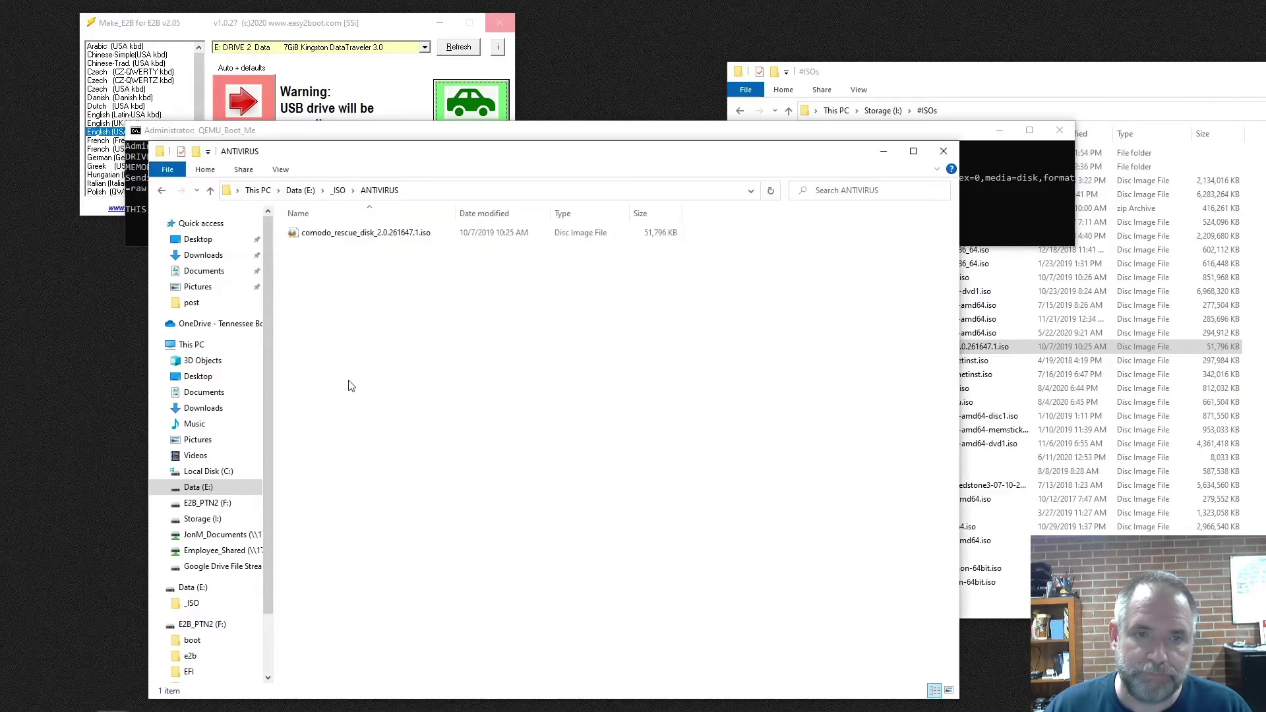
left_click(956, 150)
left_click_drag(1005, 64, 195, 230)
Step: Close the #ISOs window and wait for QEMU to reach the Easy2Boot v2.05 Main Menu
left_click(881, 219)
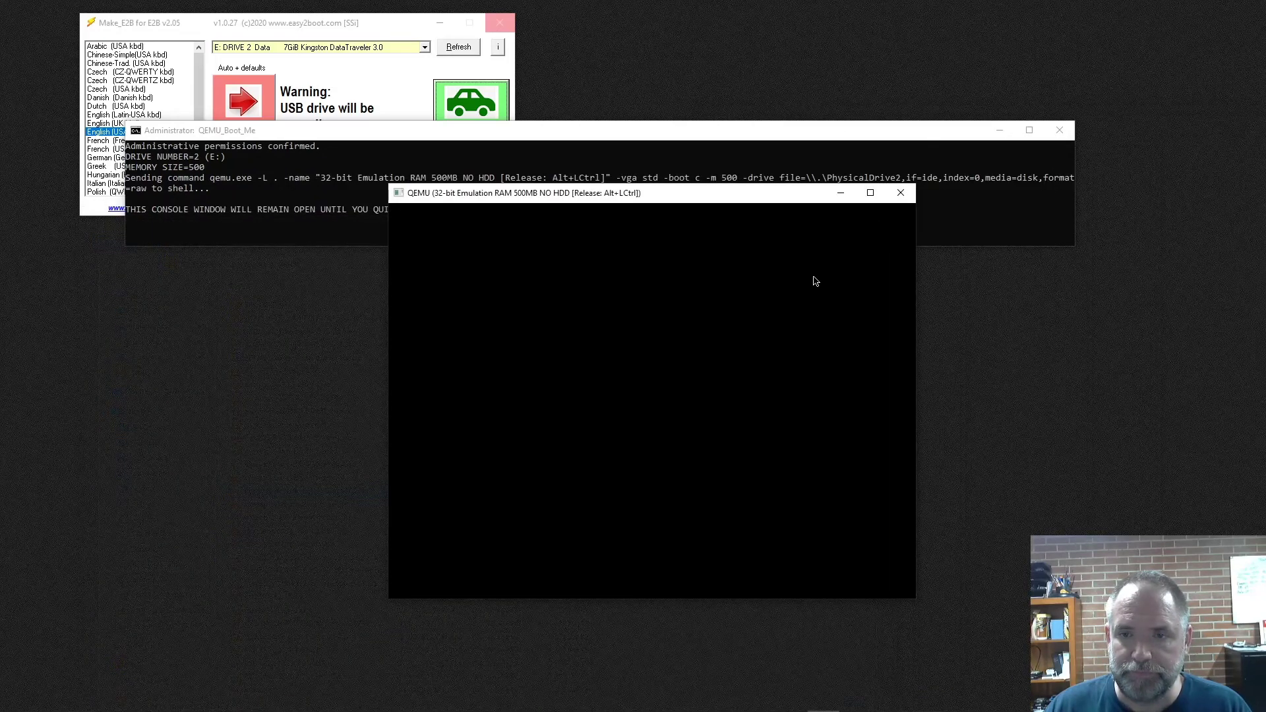
left_click_drag(712, 195, 717, 167)
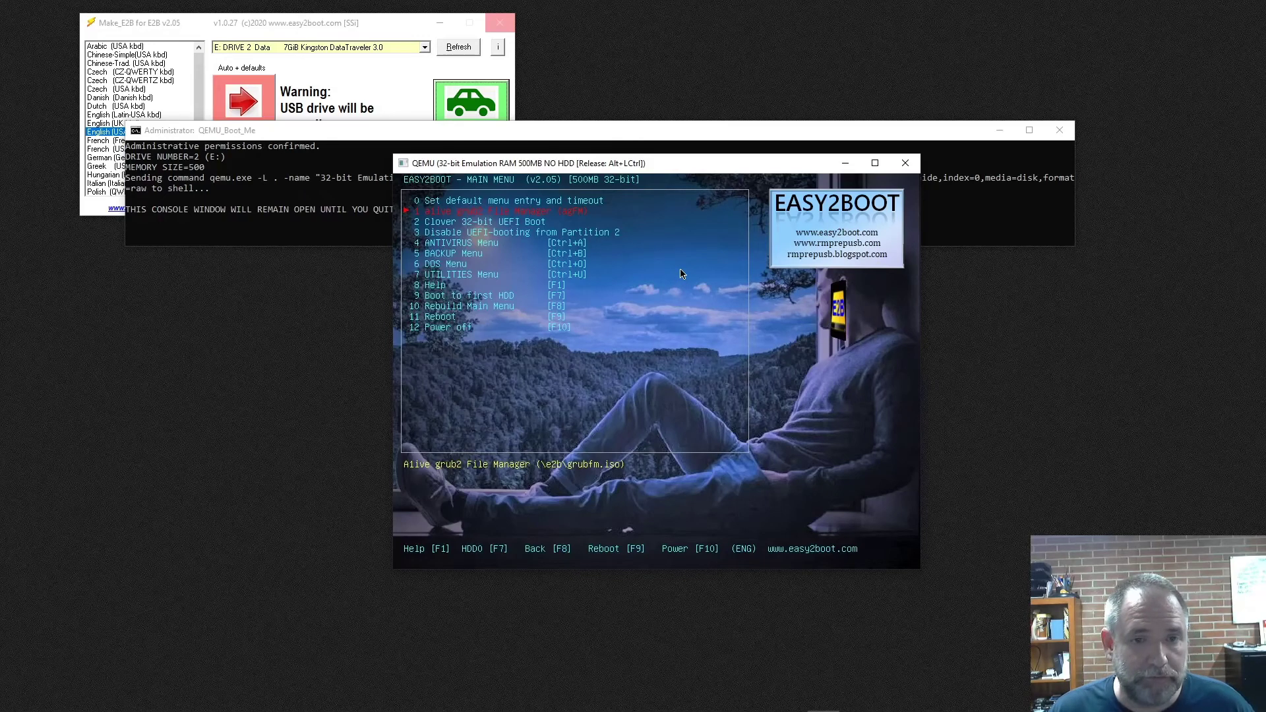
Step: Open 4 ANTIVIRUS Menu and boot the comodo_rescue_disk entry
key("Down")
key("Down")
key("Down")
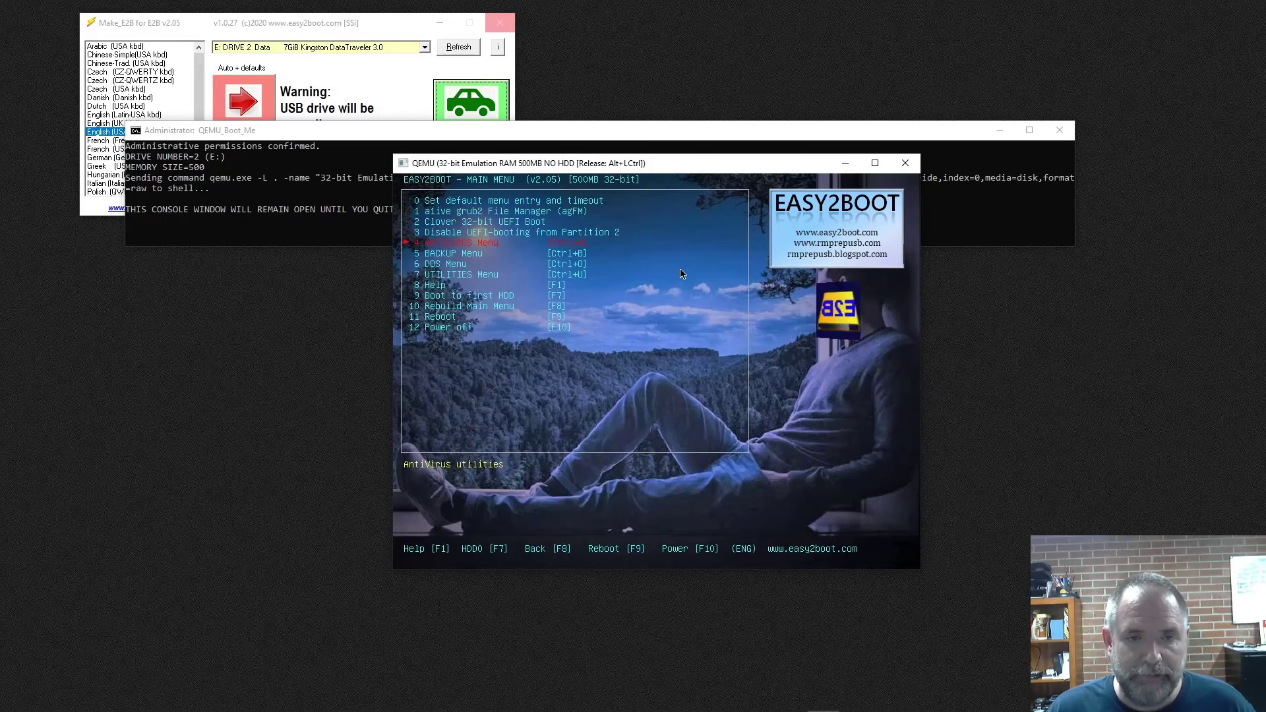
key("Return")
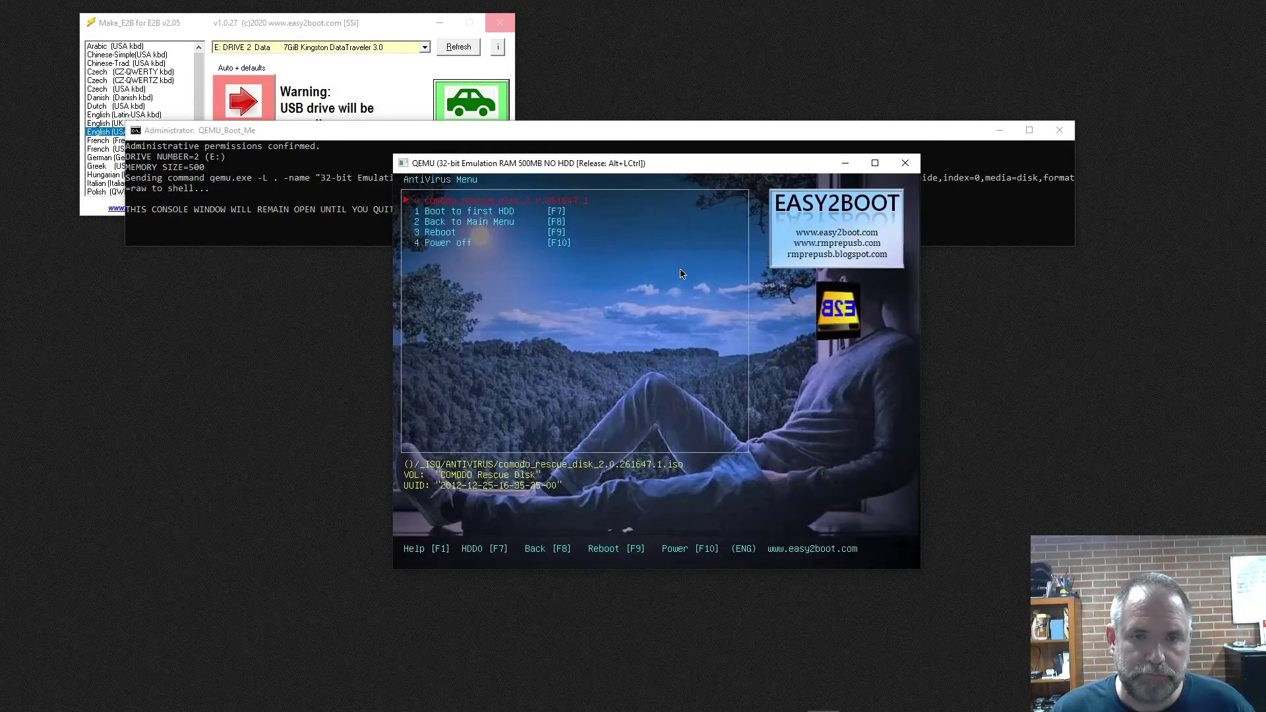
key("Return")
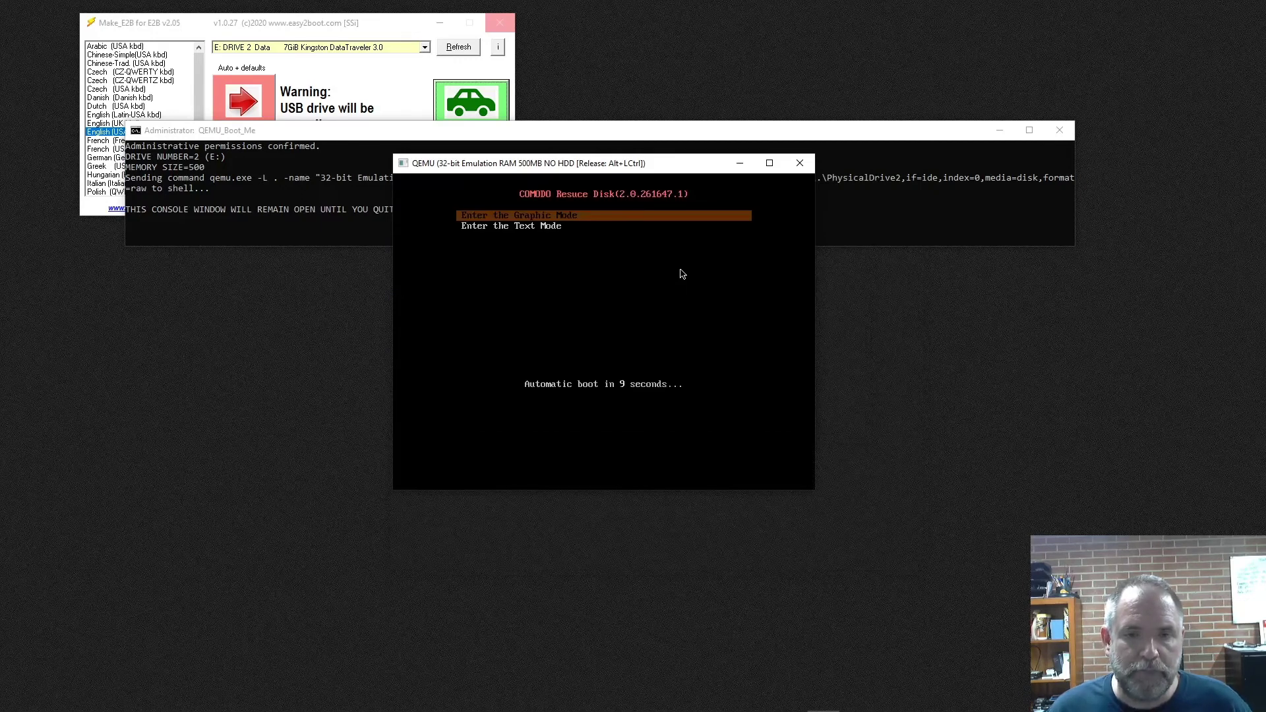
Step: Choose 'Enter the Graphic Mode' and wait for the Comodo Cleaning Essentials licence agreement
key("Return")
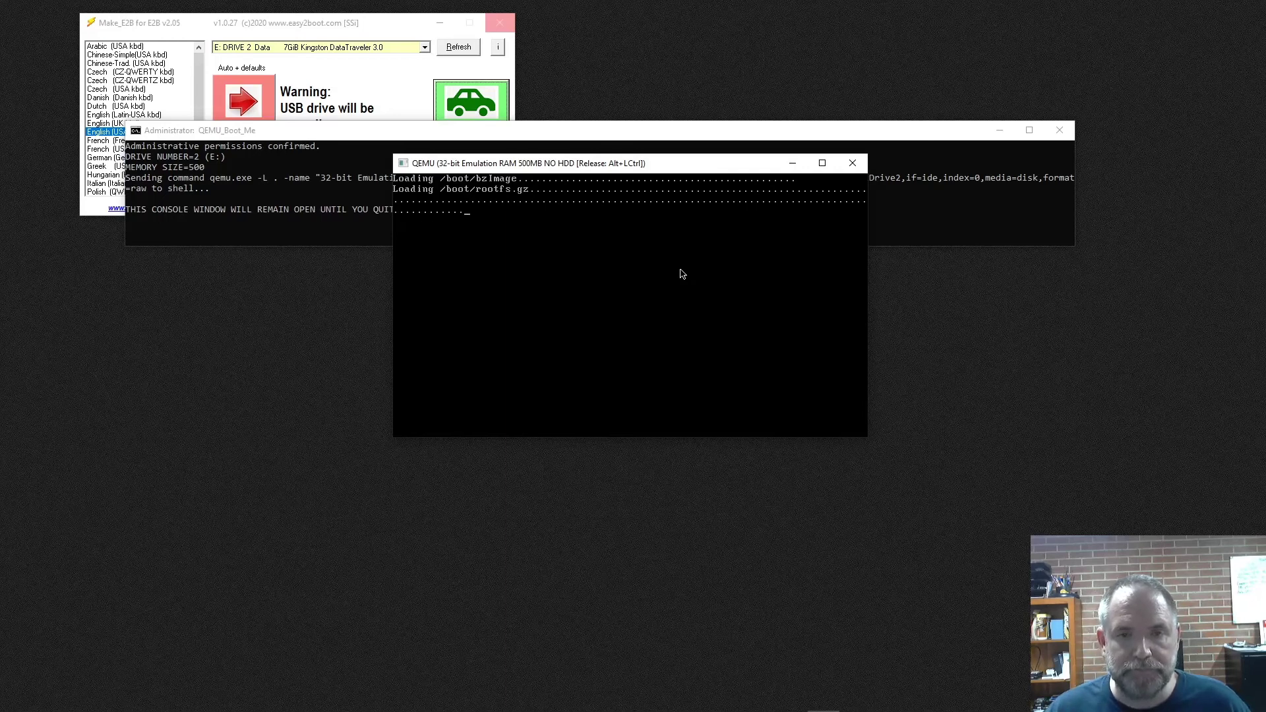
left_click_drag(602, 170, 608, 211)
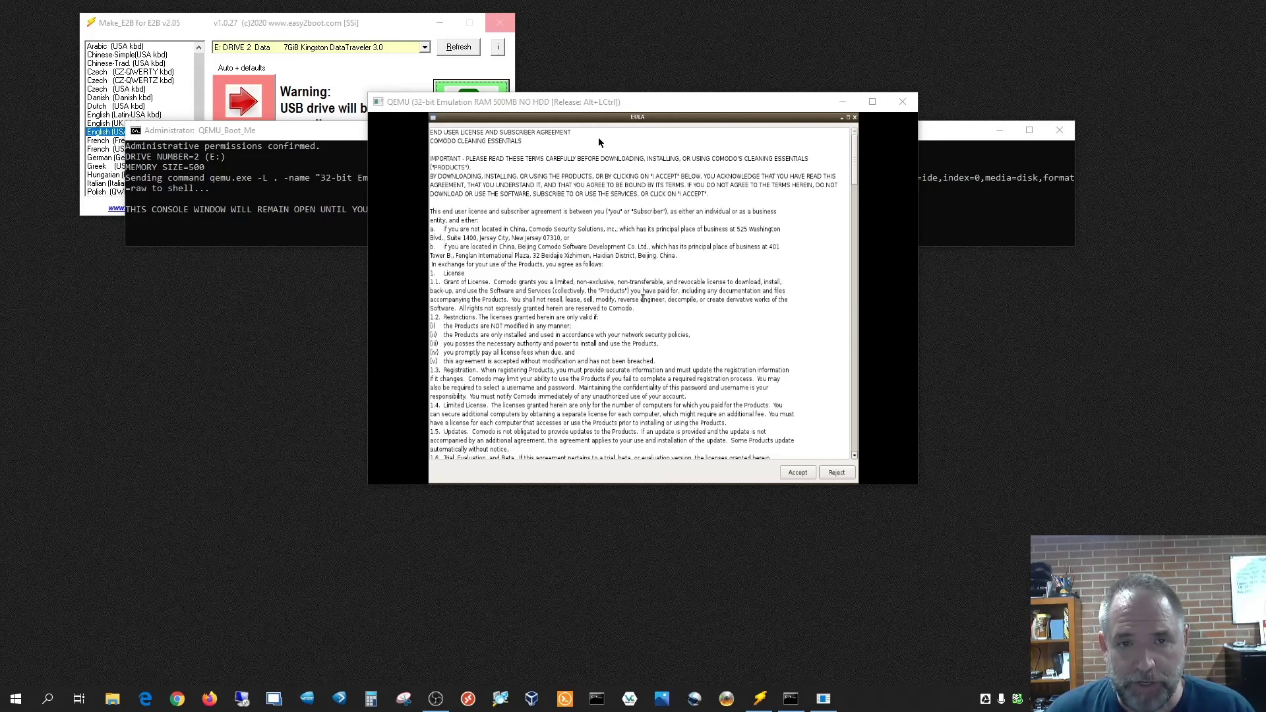
Step: Accept the Comodo licence agreement inside the QEMU virtual machine
left_click(804, 478)
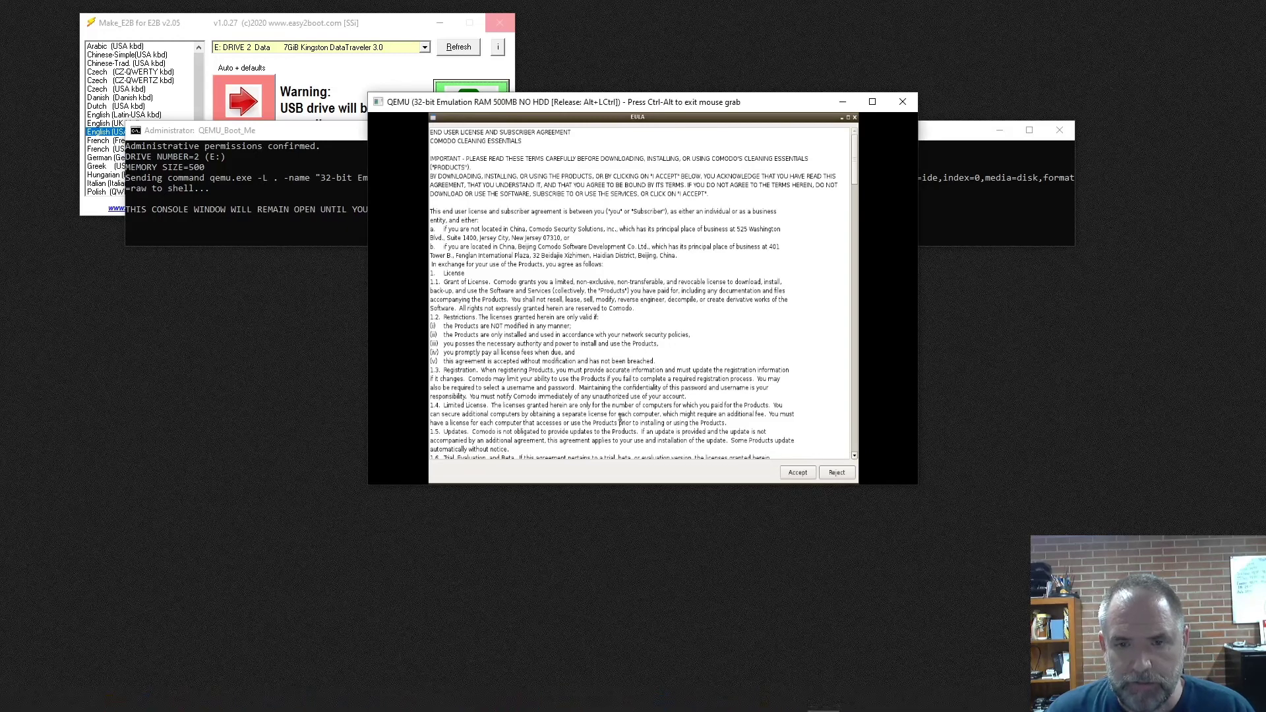
left_click(798, 472)
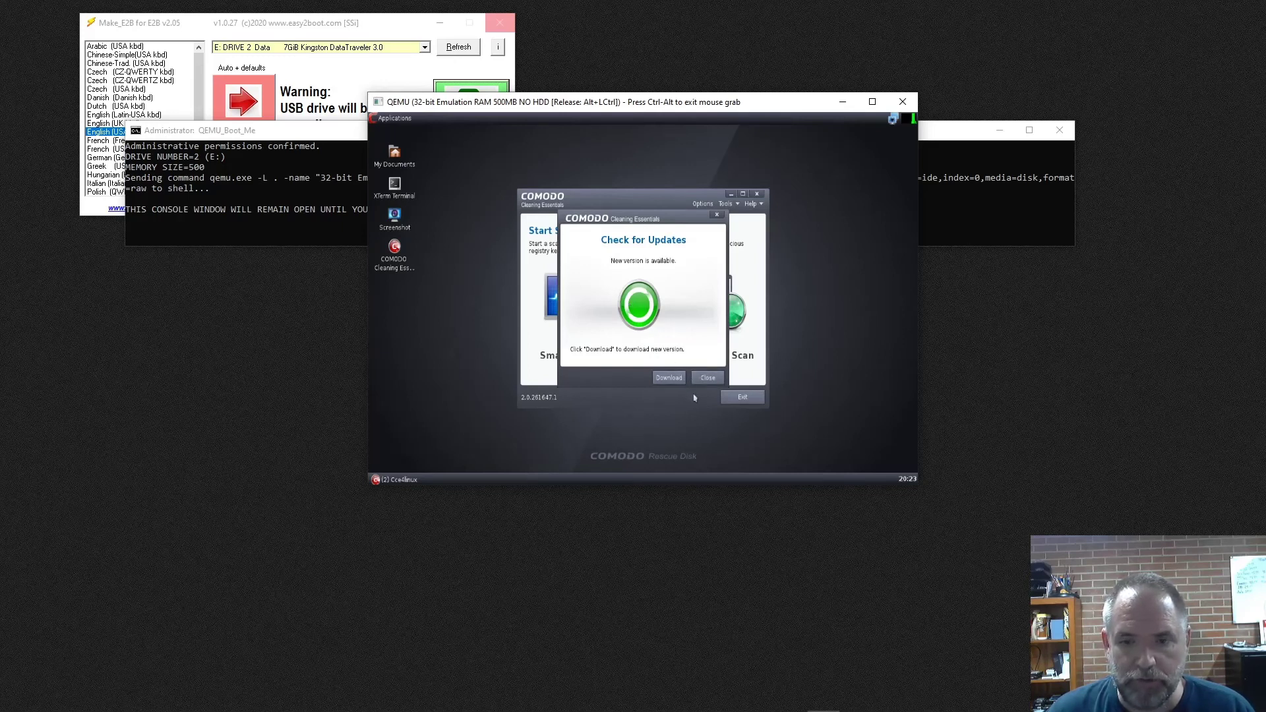
Step: Dismiss the update notice, quit QEMU and its console, and recentre the Make_E2B window
left_click(707, 378)
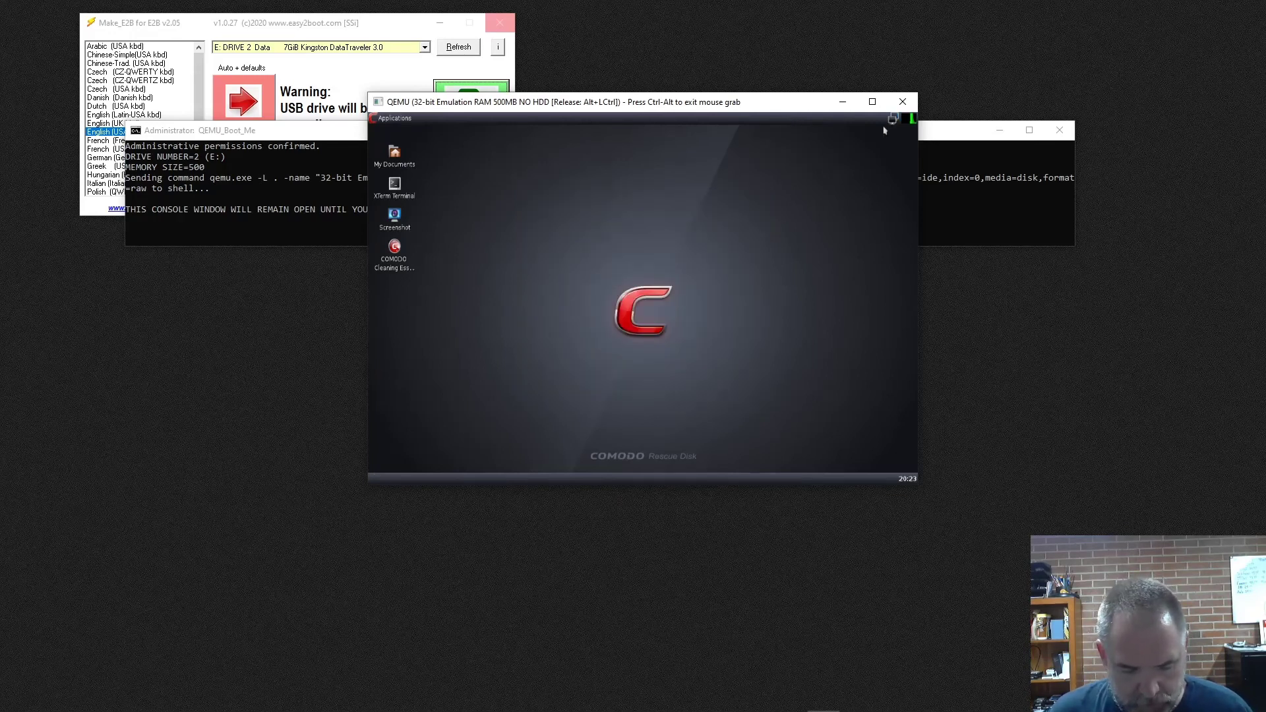
key("ctrl+alt")
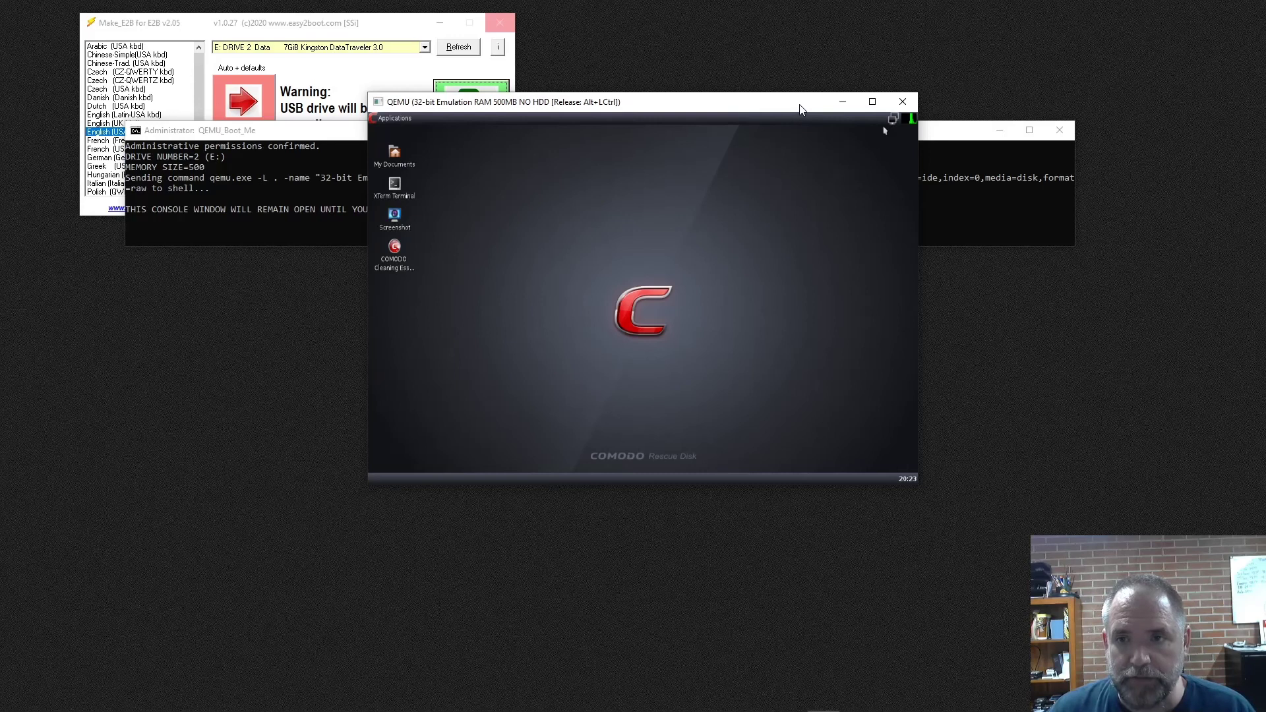
key("alt+F4")
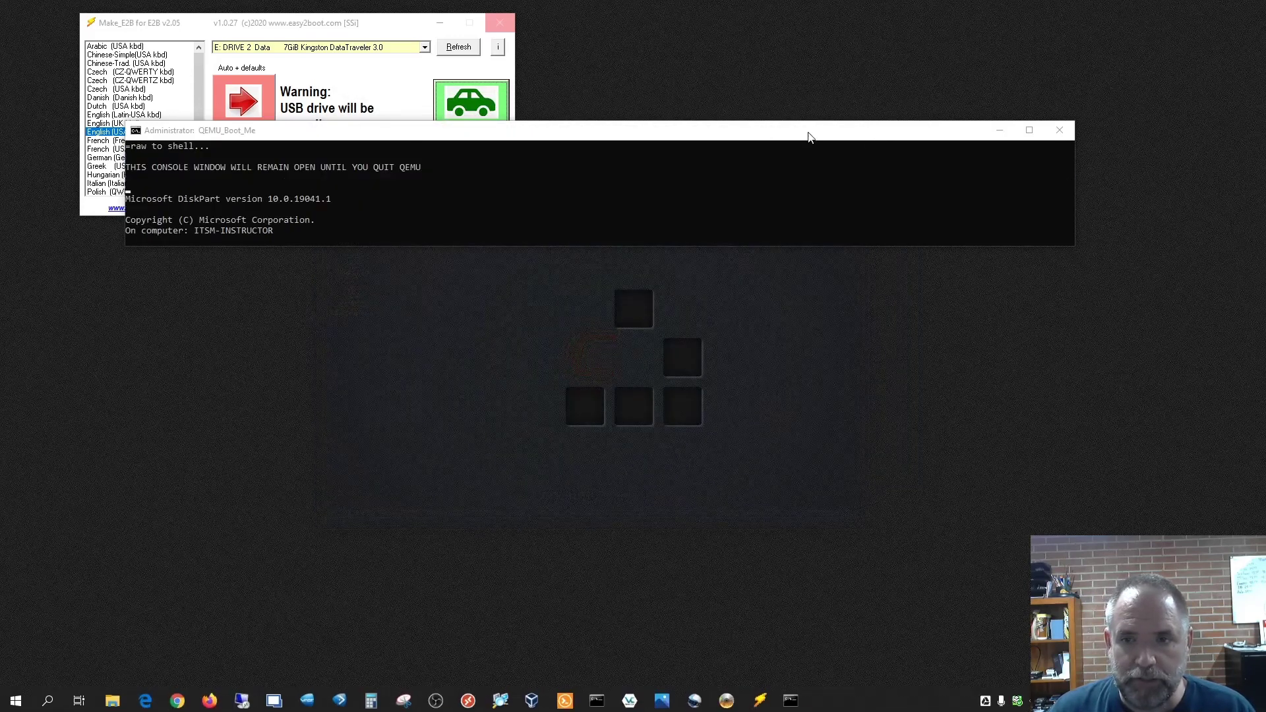
left_click(1059, 131)
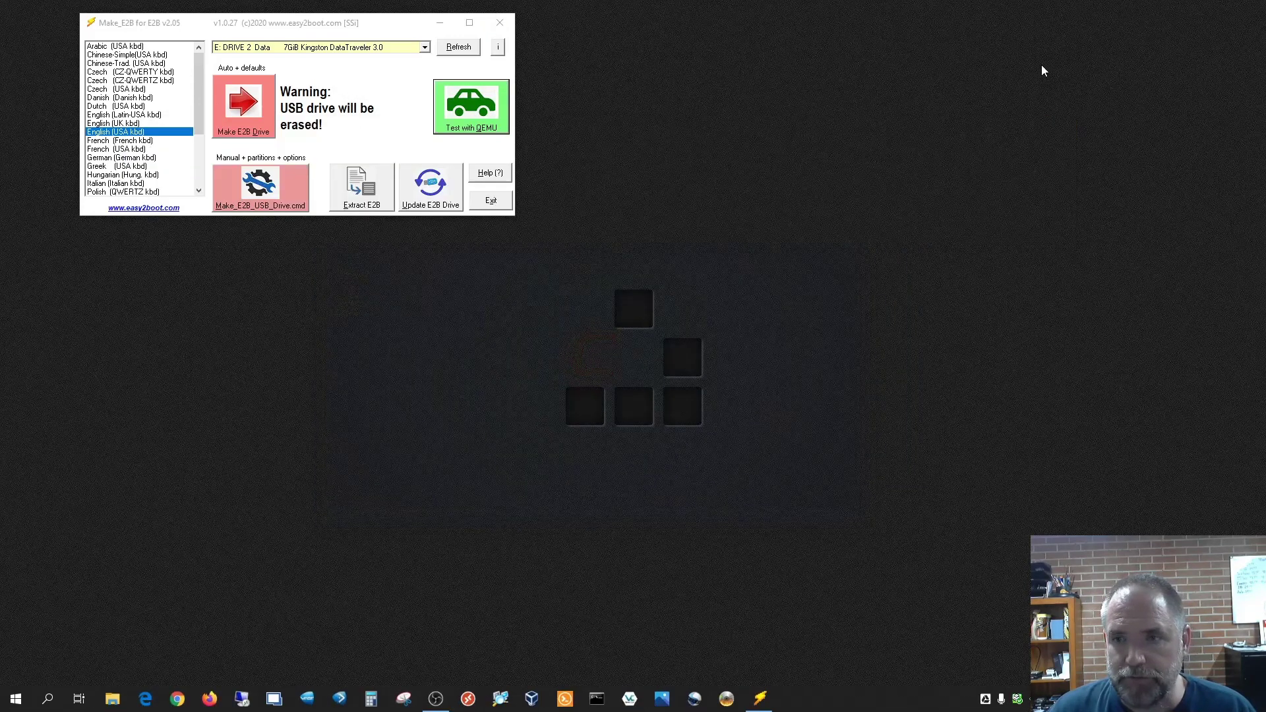
left_click_drag(573, 117, 650, 91)
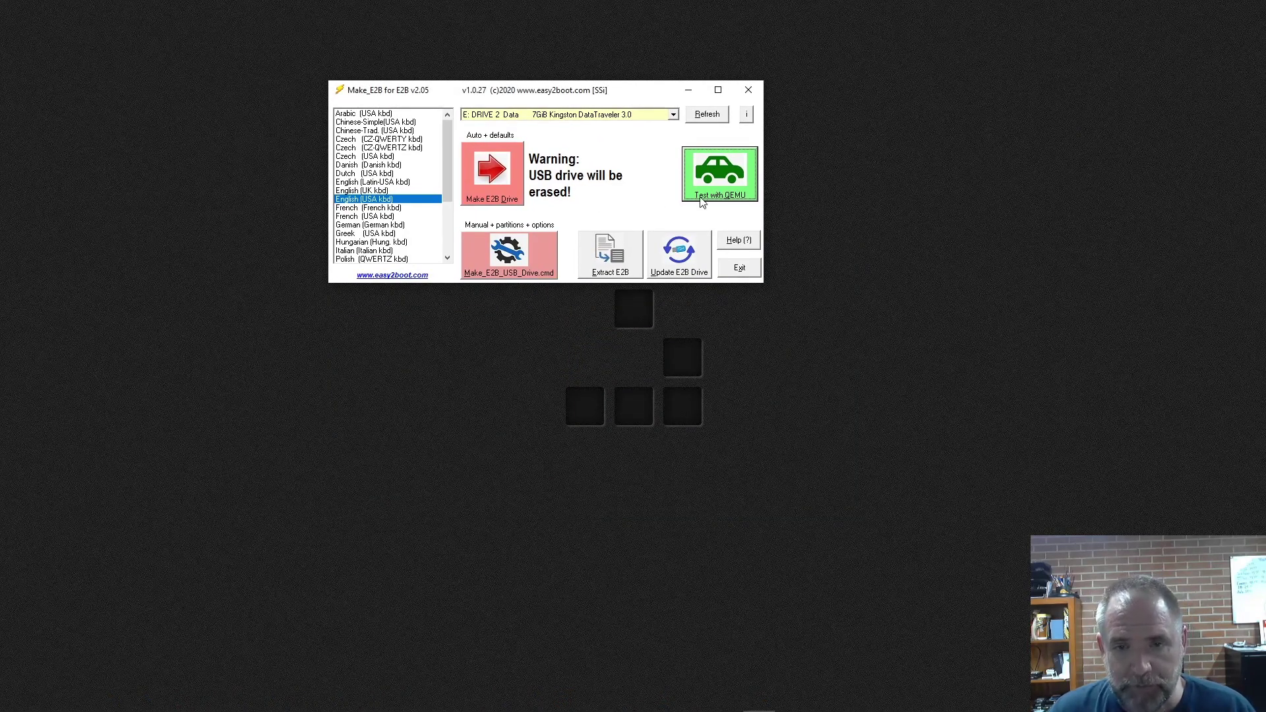
left_click_drag(617, 91, 689, 131)
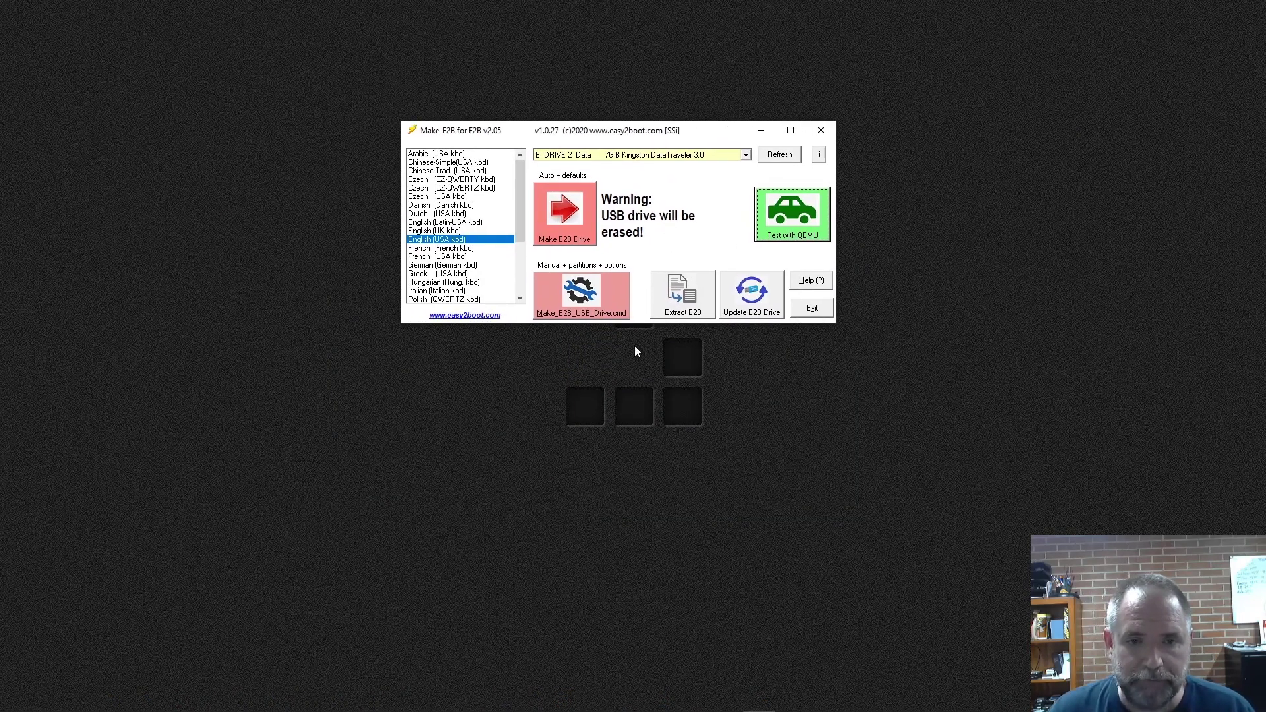